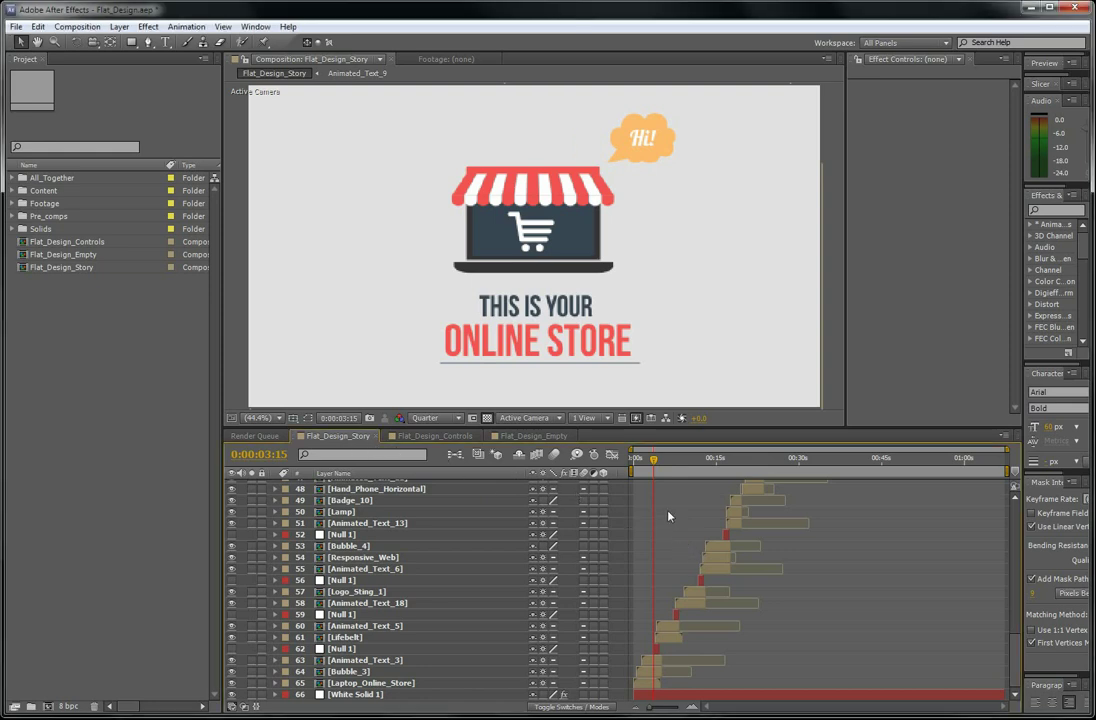
Move the current time to 0:00:15:09, reveal the Animated_Text_6 layer's source in the project and open that composition.
left_click(665, 460)
left_click(719, 462)
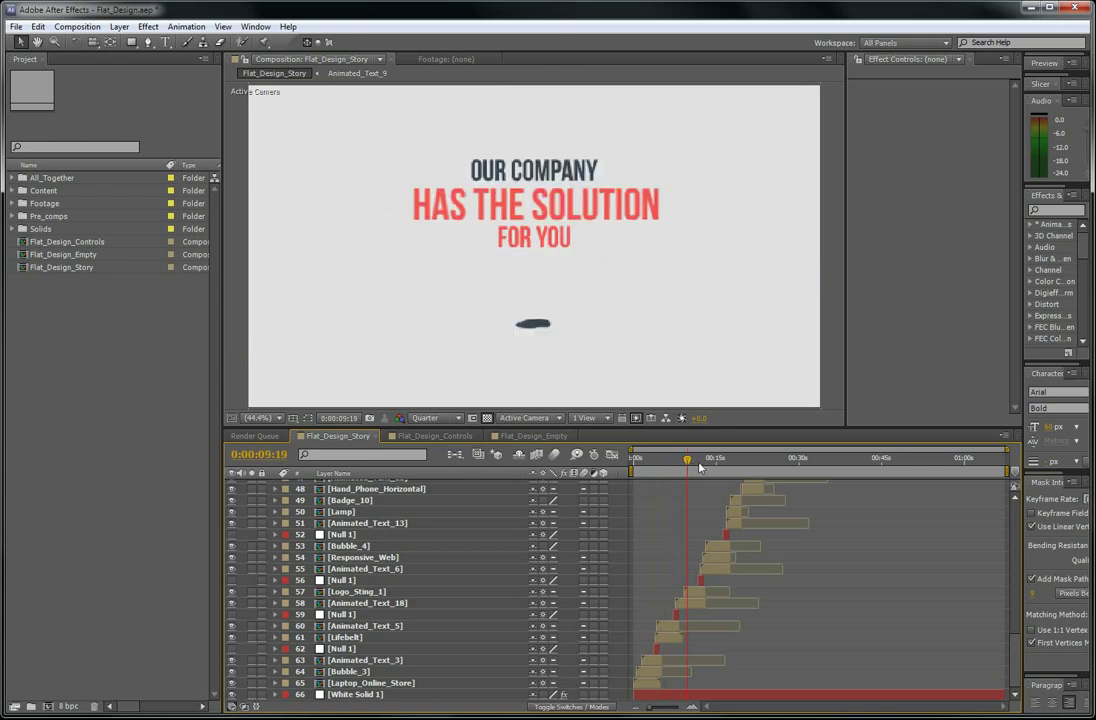
left_click(718, 465)
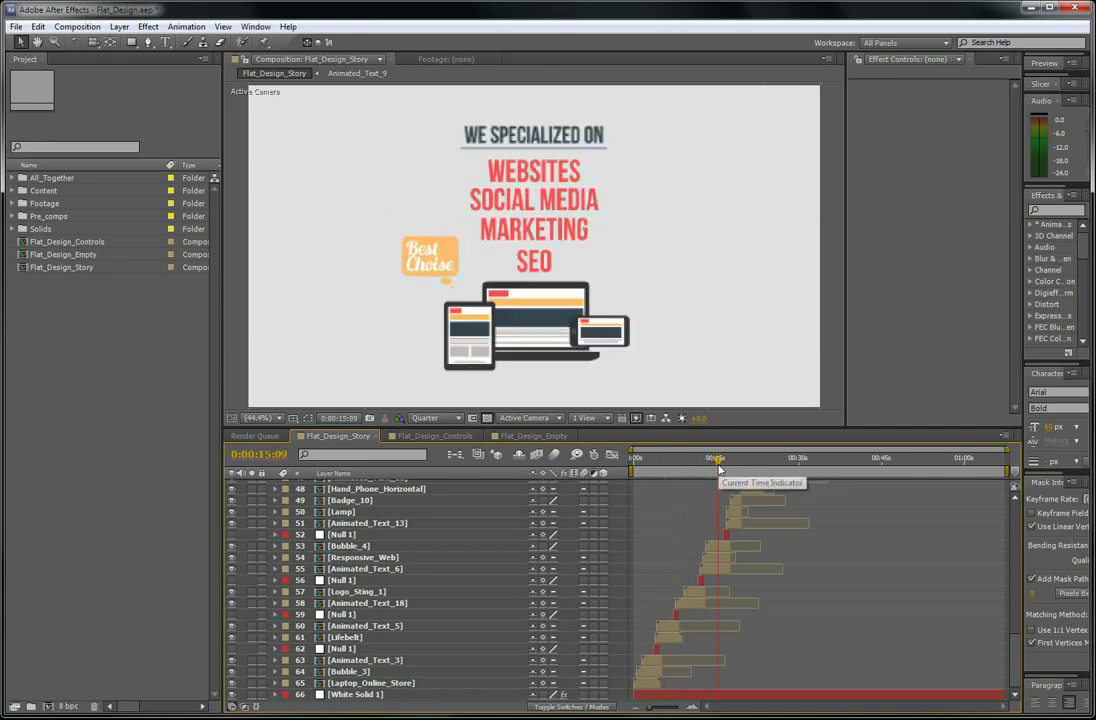
left_click(386, 568)
right_click(386, 568)
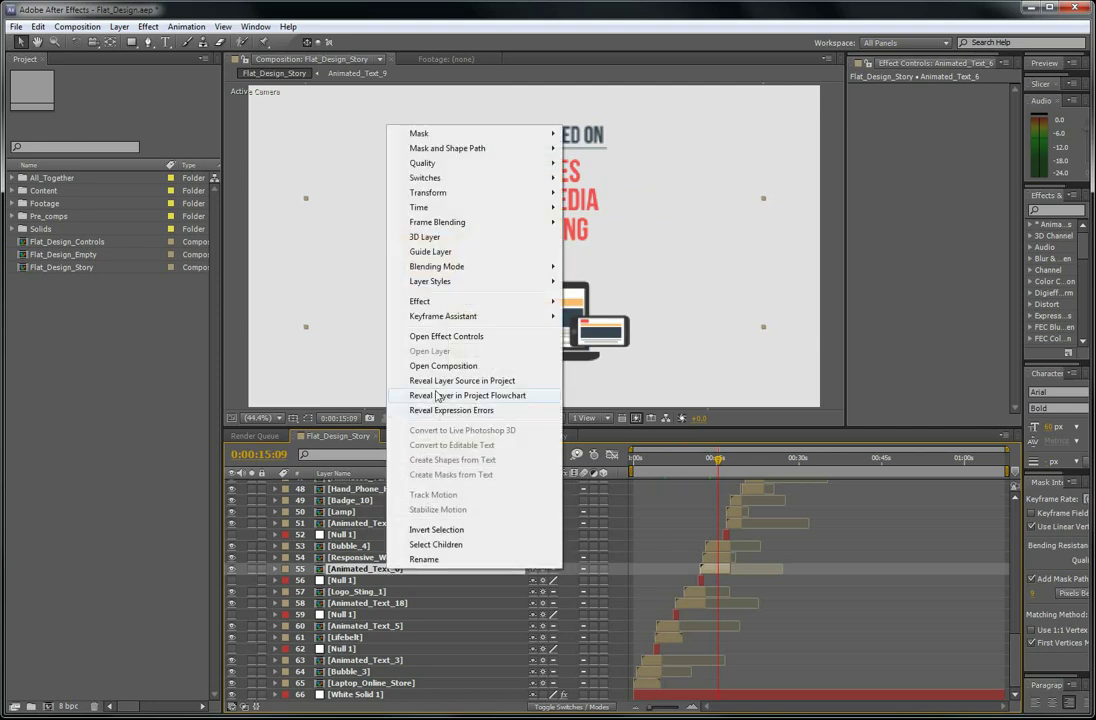
left_click(722, 558)
right_click(727, 569)
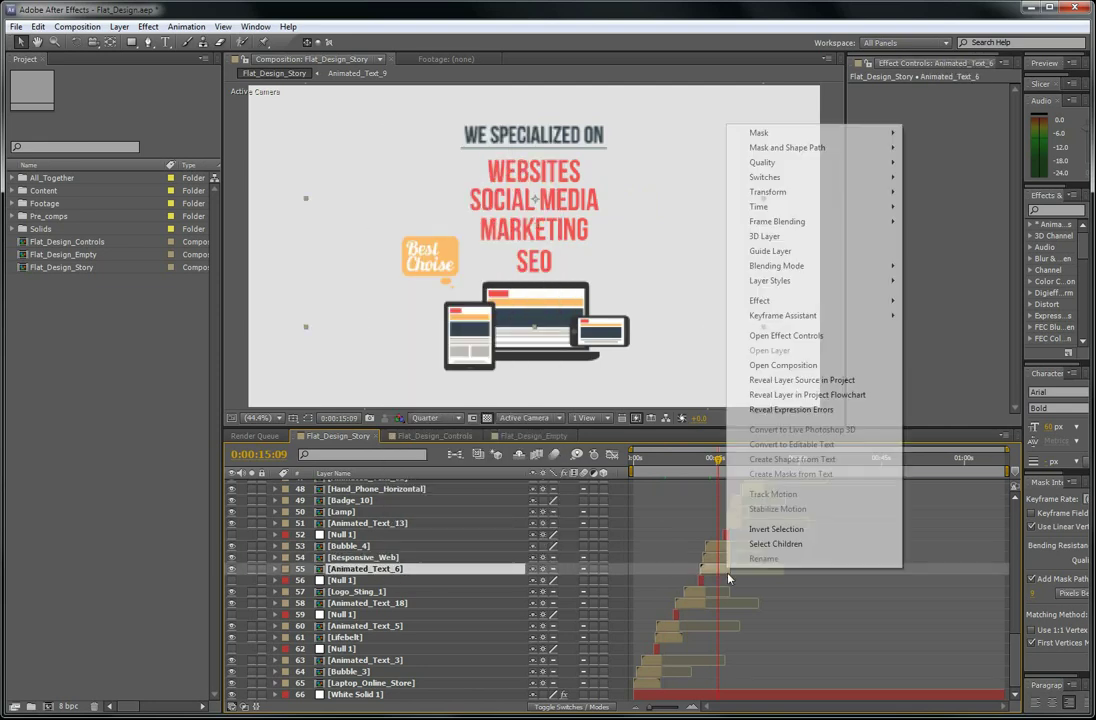
left_click(772, 380)
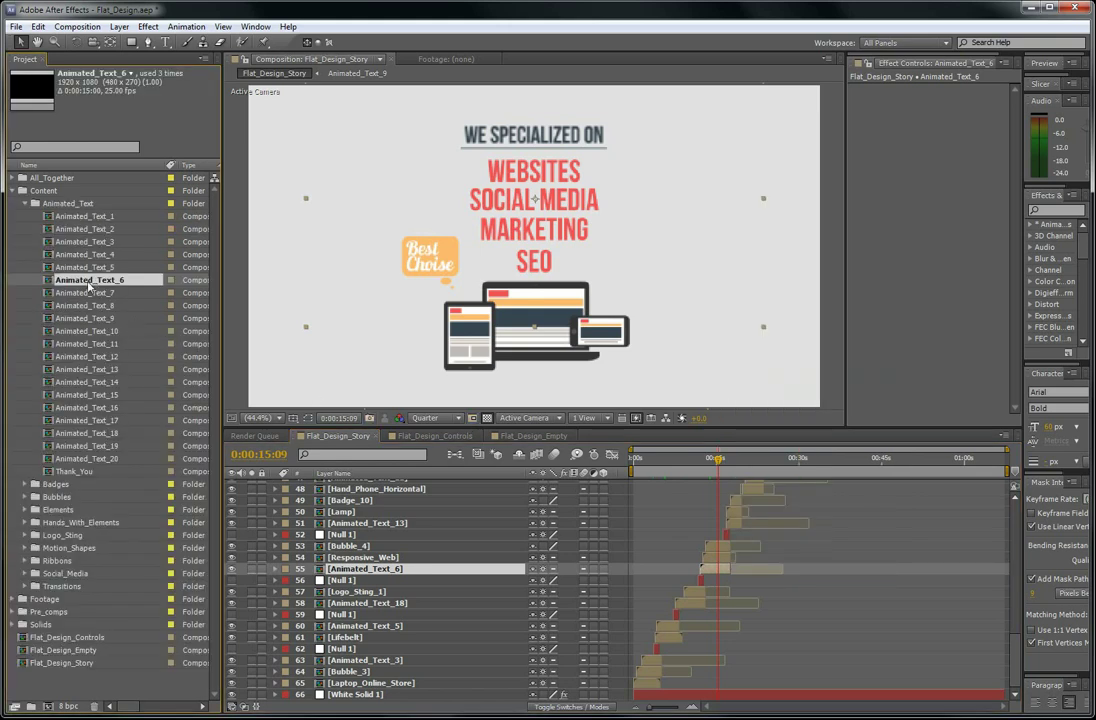
double_click(90, 281)
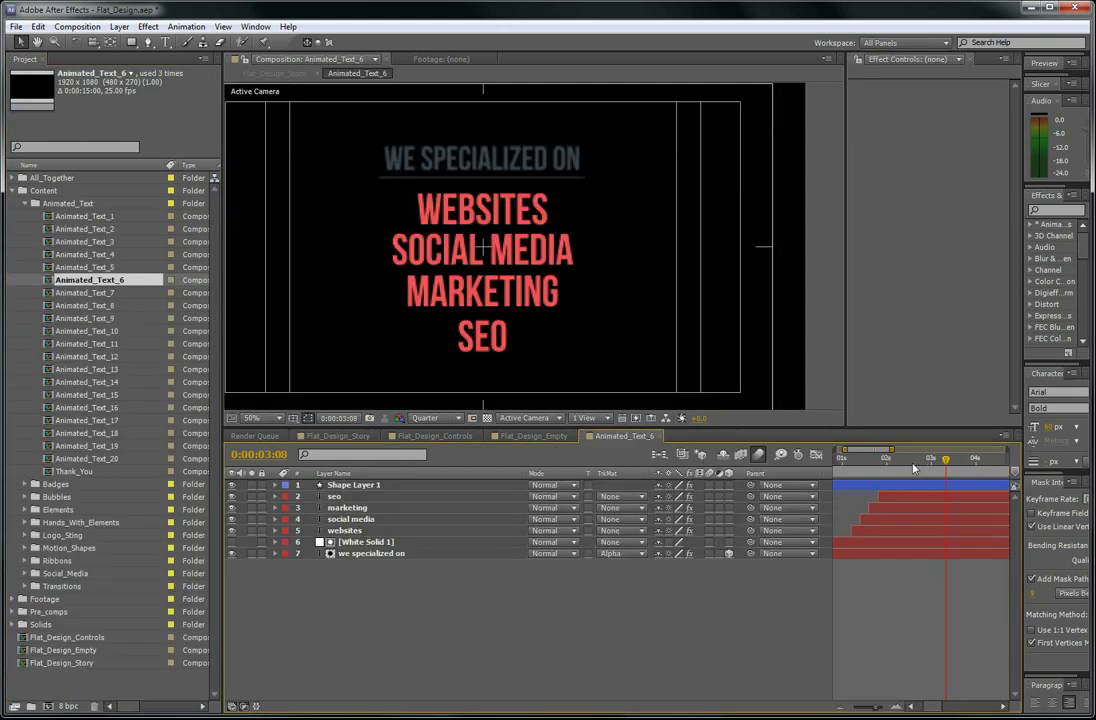
Change the "marketing" text line in Animated_Text_6 to "managment".
left_click(914, 466)
left_click(370, 554)
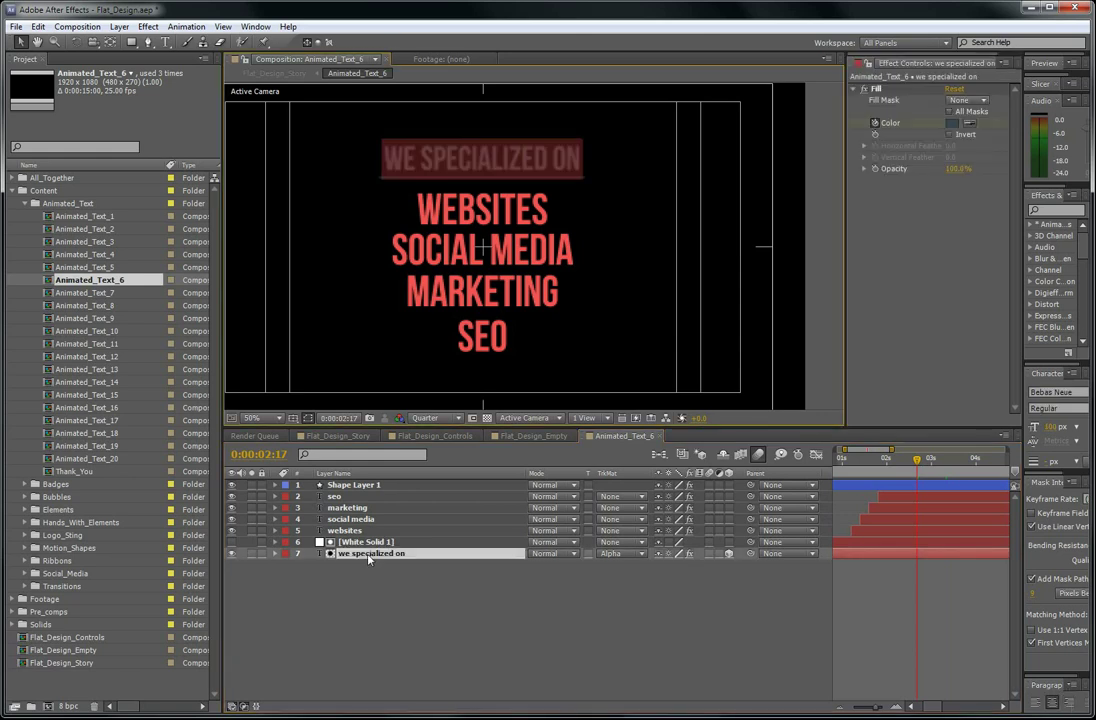
key("ctrl+t")
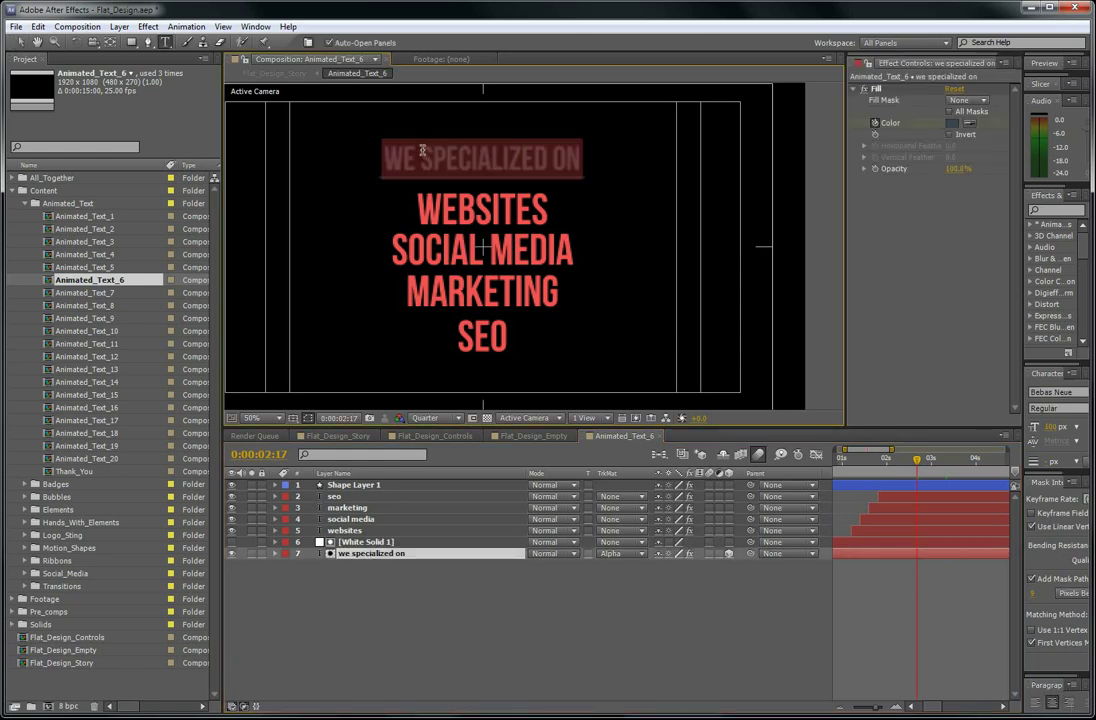
left_click(350, 510)
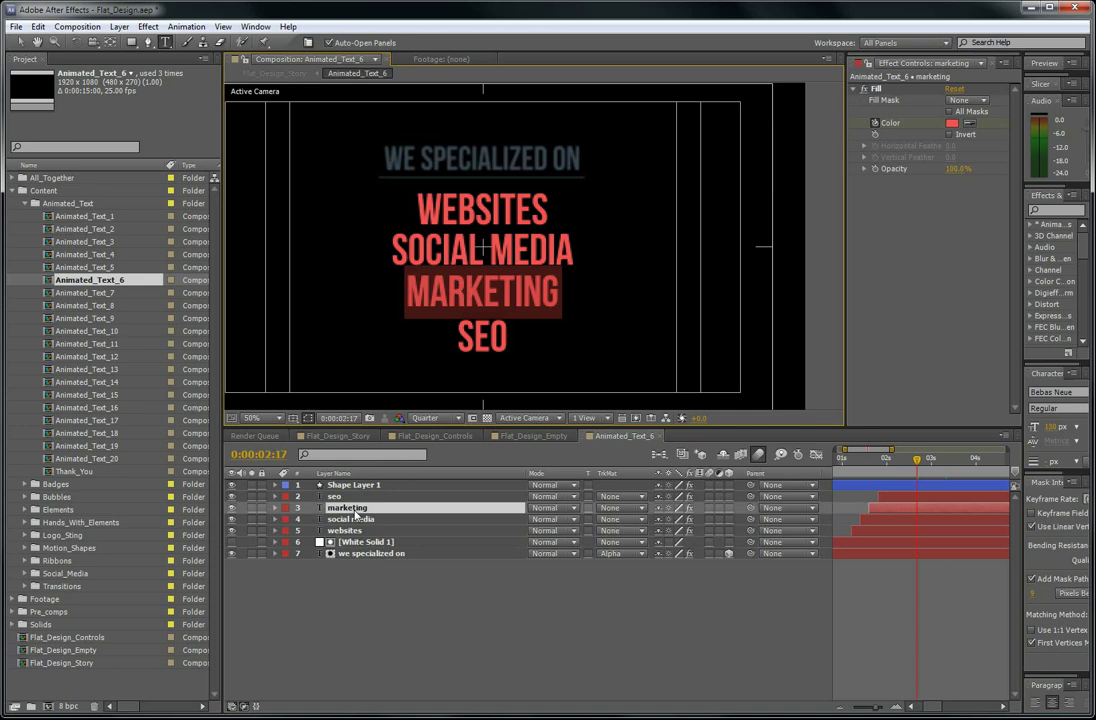
type("managment")
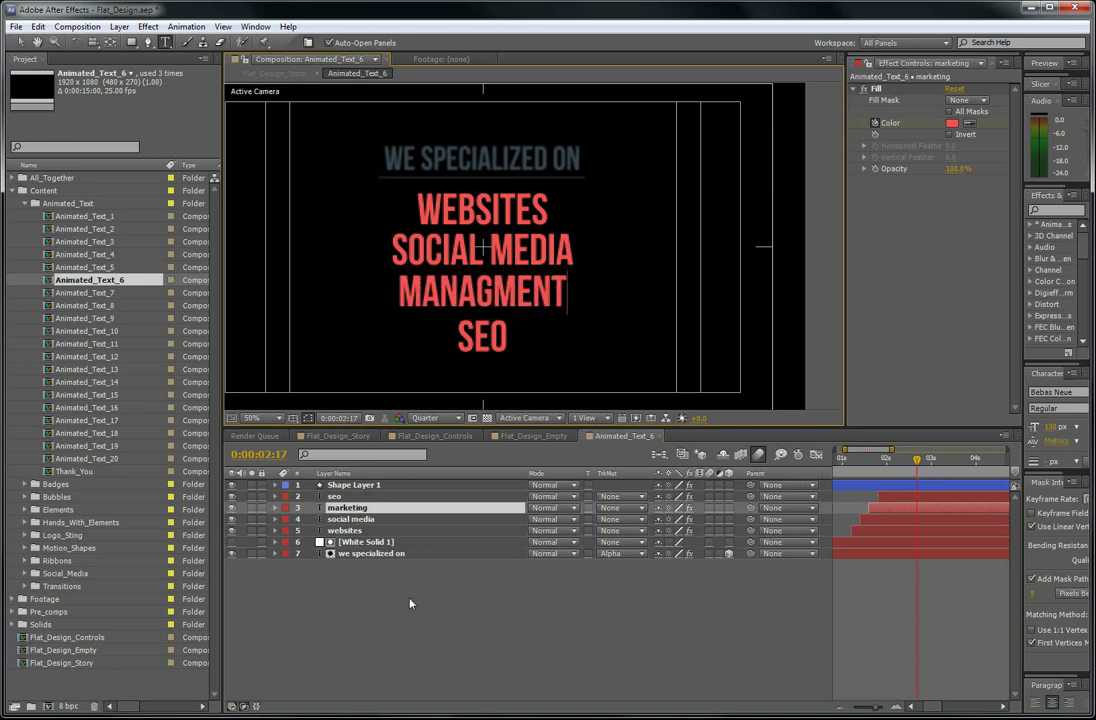
left_click(352, 512)
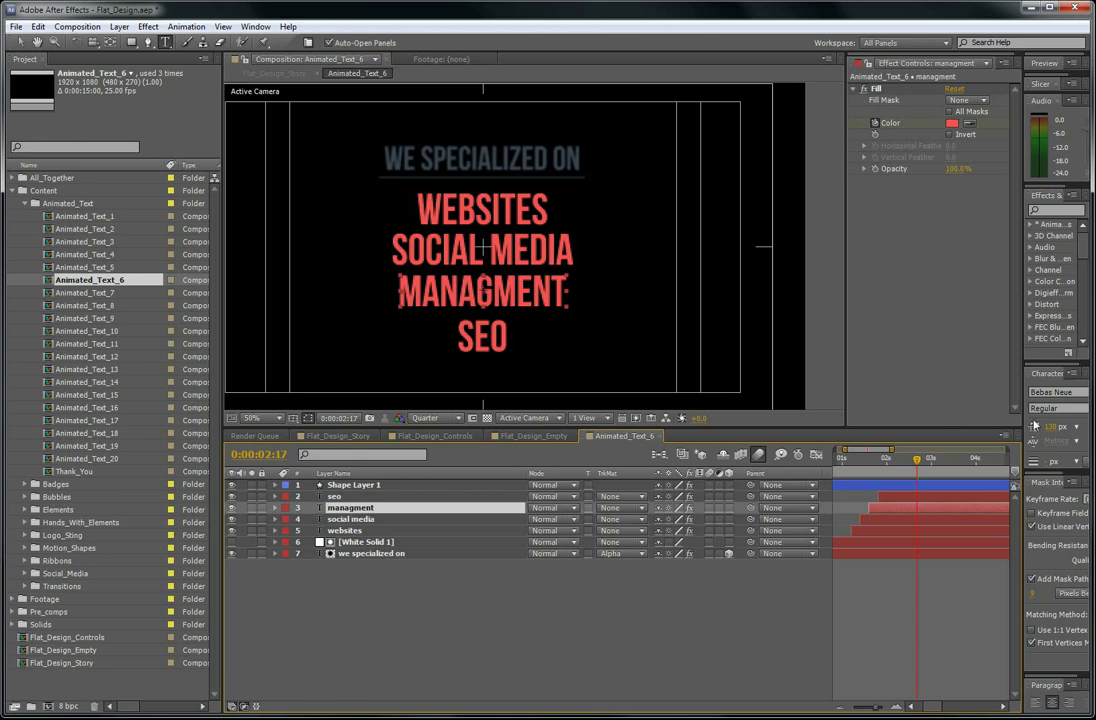
Widen the panel column containing the Character settings and deselect the managment text layer.
left_click_drag(1022, 411, 985, 407)
left_click(534, 595)
left_click(350, 507)
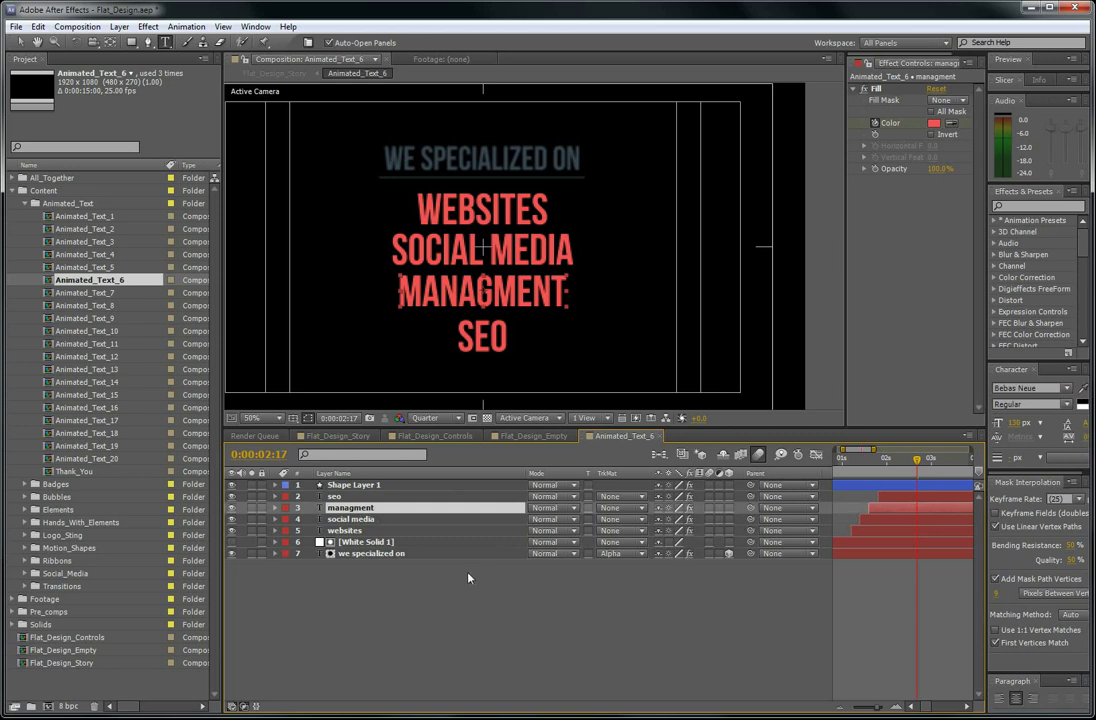
left_click(588, 609)
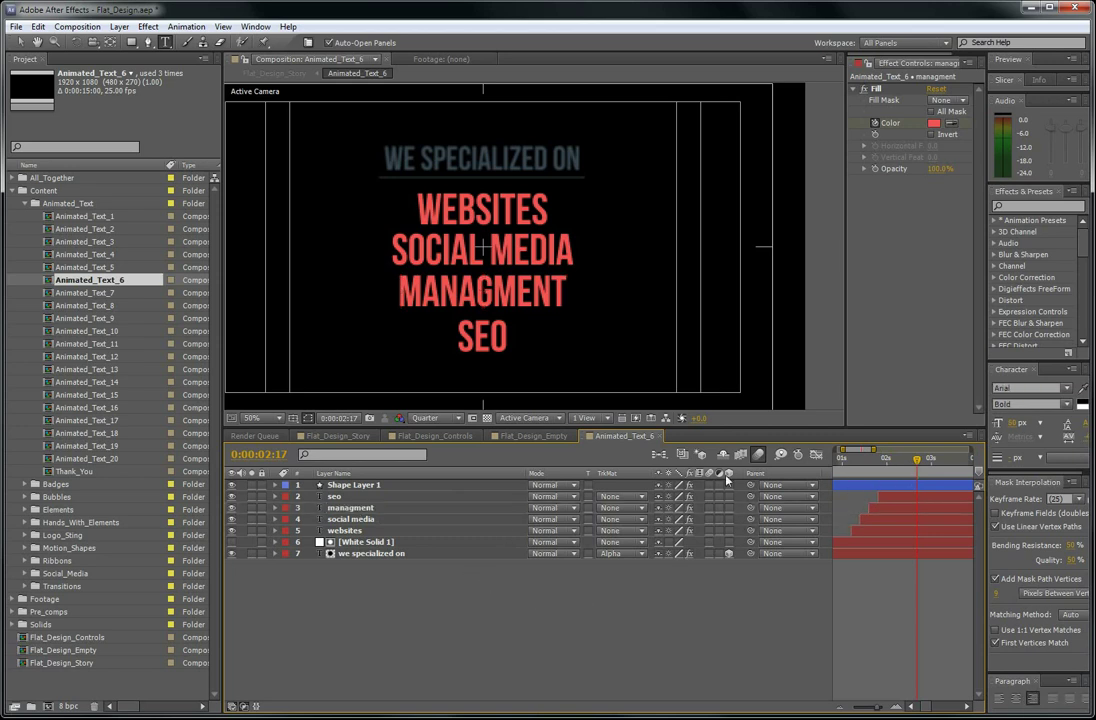
Return to the Flat_Design_Story composition and move the current time to 0:00:22:07 in the phone scene.
left_click(534, 436)
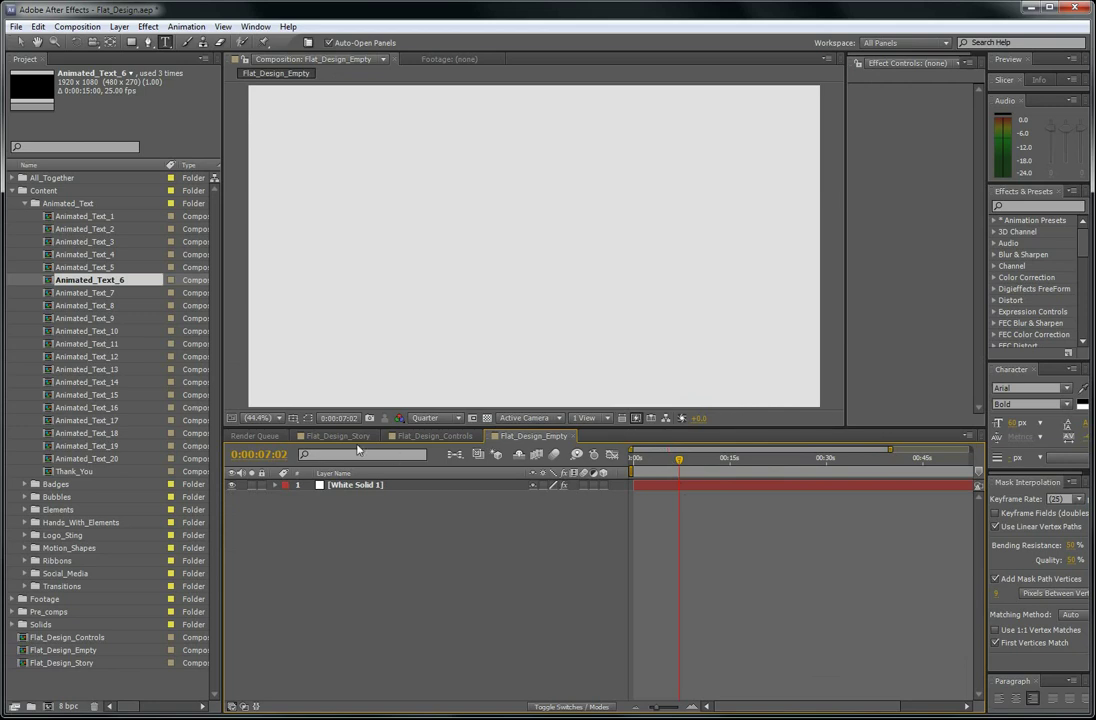
left_click(352, 437)
left_click_drag(747, 466, 761, 460)
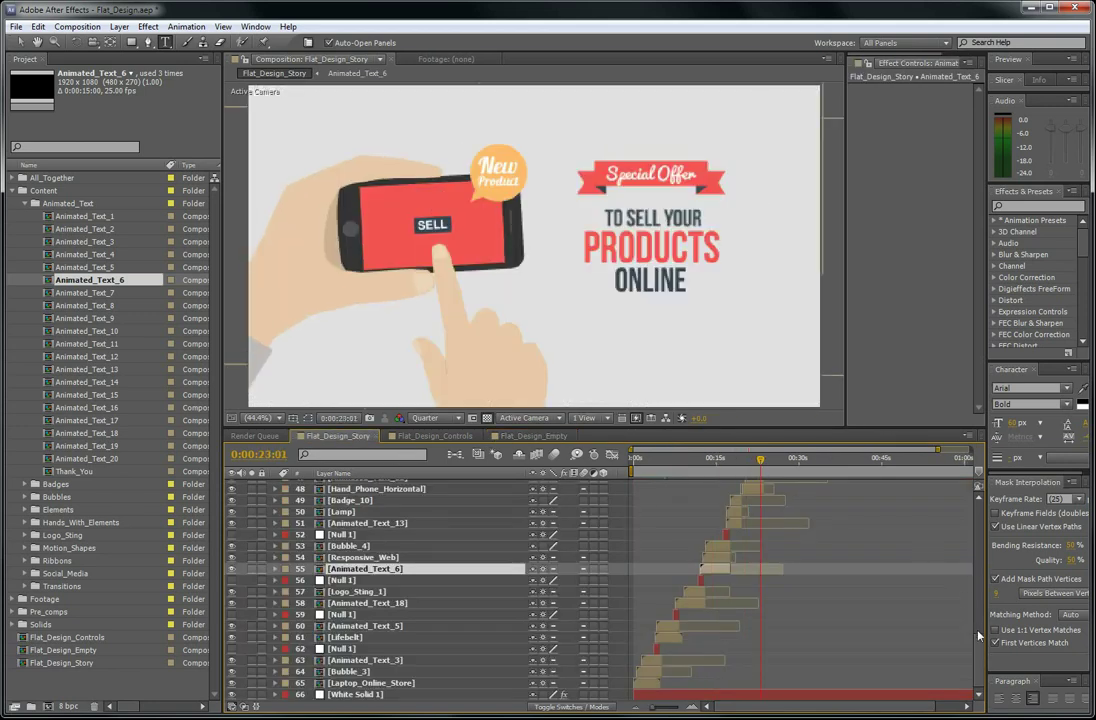
scroll(840, 554, "up", 5)
left_click(757, 462)
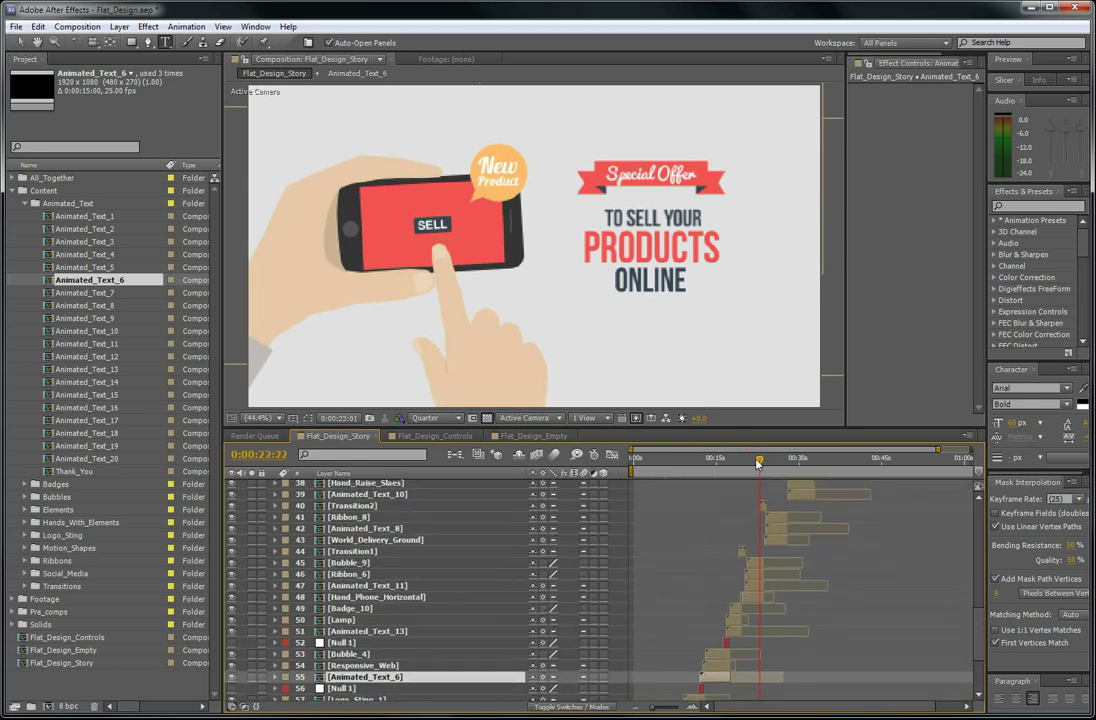
left_click_drag(757, 463, 754, 462)
Toggle the Hand_Phone_Horizontal layer's visibility off and on, and reveal its source composition in the project.
left_click(367, 599)
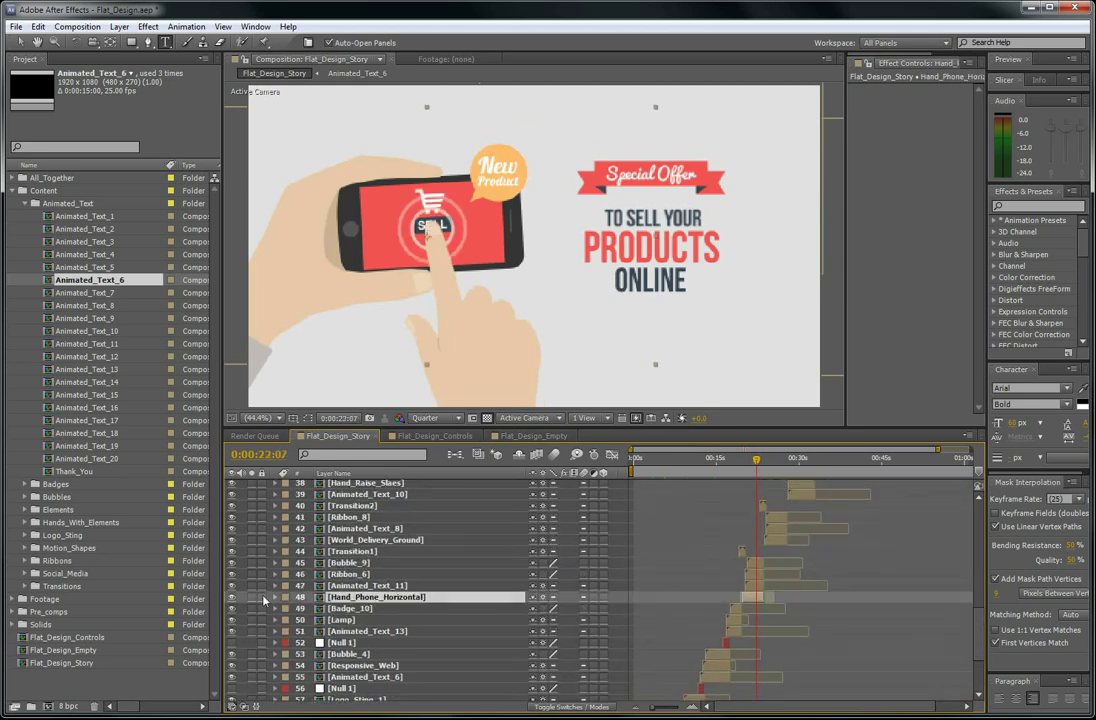
left_click(231, 598)
left_click(231, 598)
right_click(349, 597)
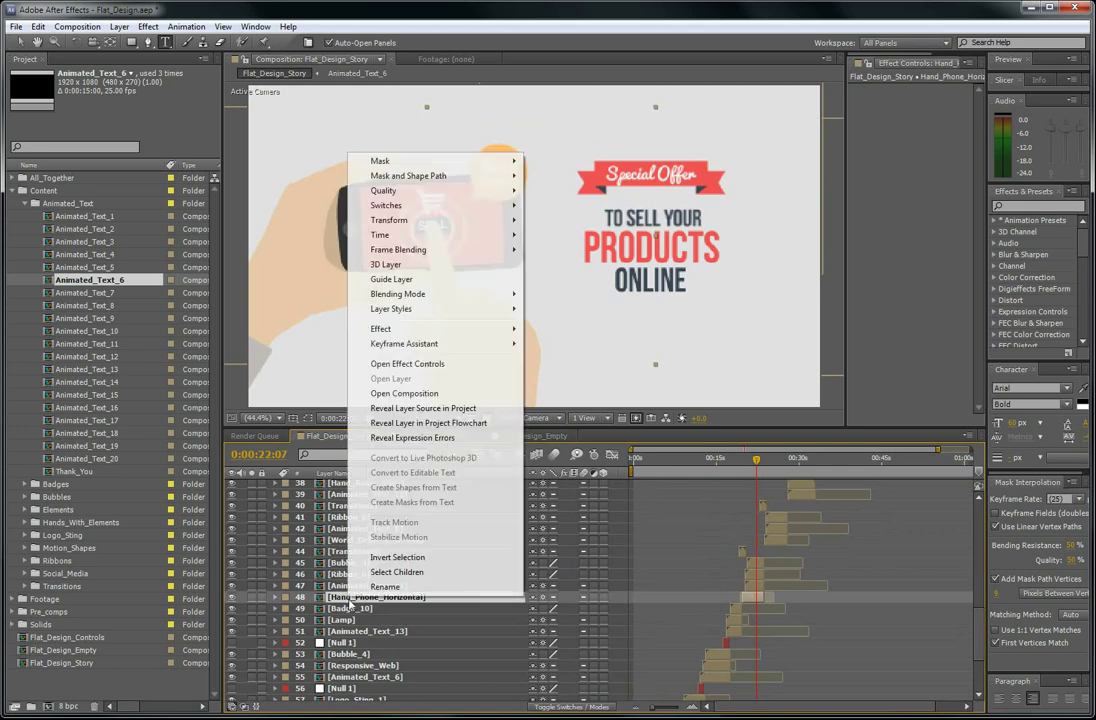
left_click(410, 408)
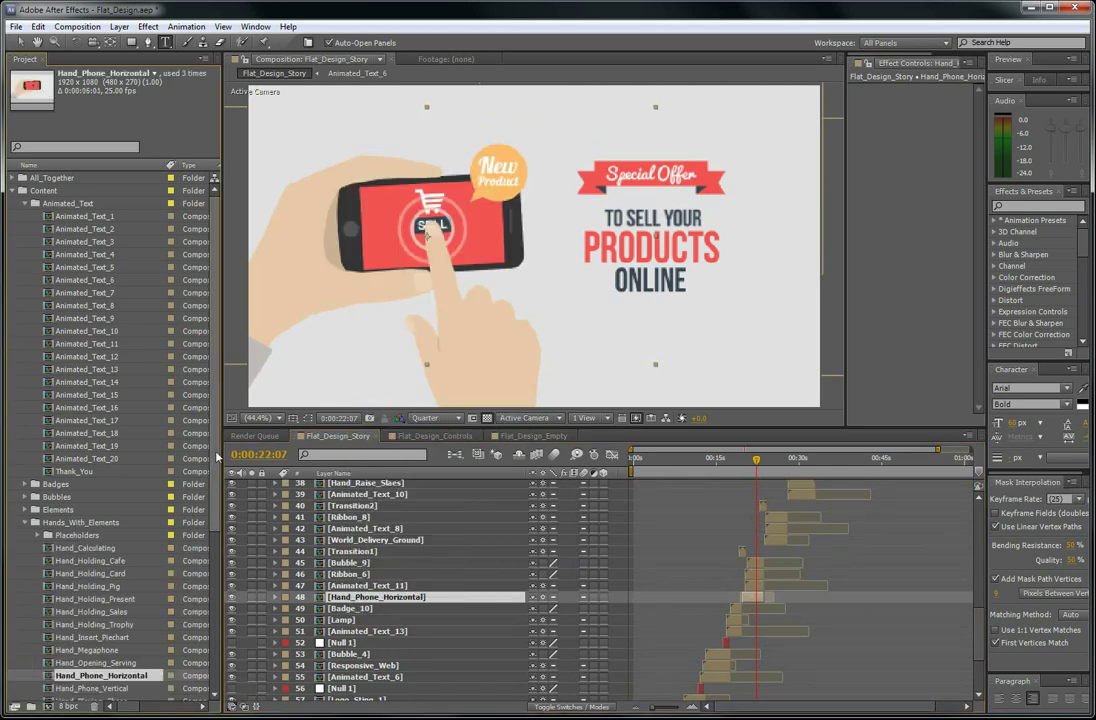
Try Hand_Phone_Vertical, Hand_Tablet_Horizontal_1 and Hand_Tablet_Horizontal_2 as replacement sources for the Hand_Phone_Horizontal layer.
scroll(215, 512, "down", 3)
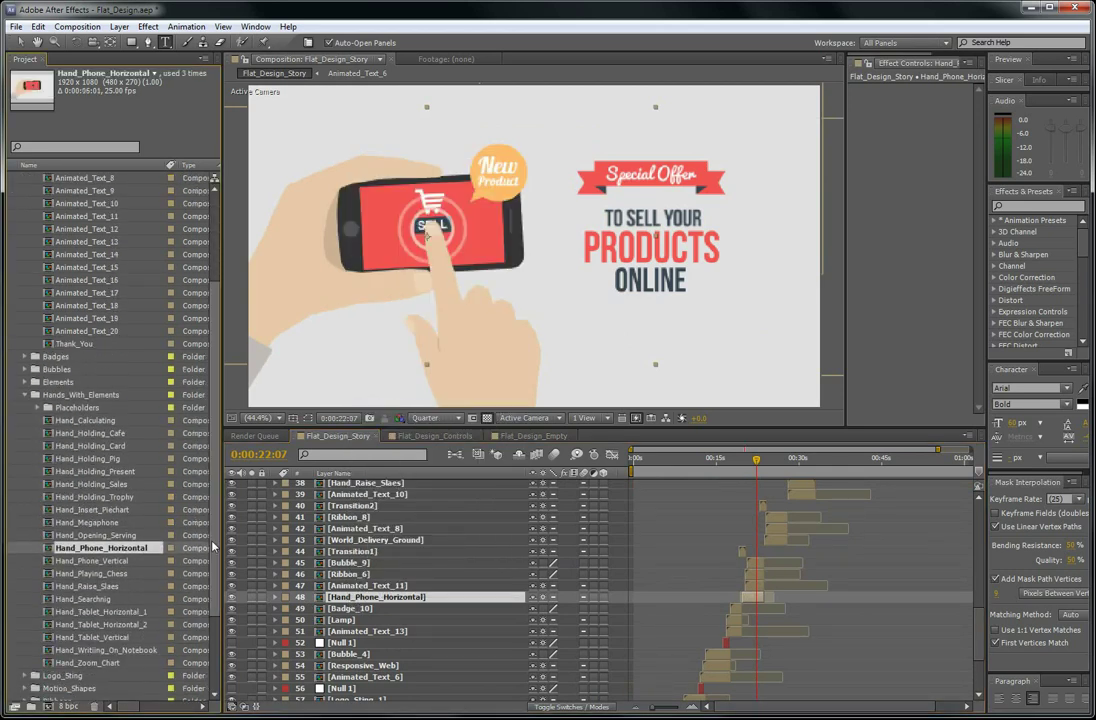
left_click_drag(100, 560, 345, 619)
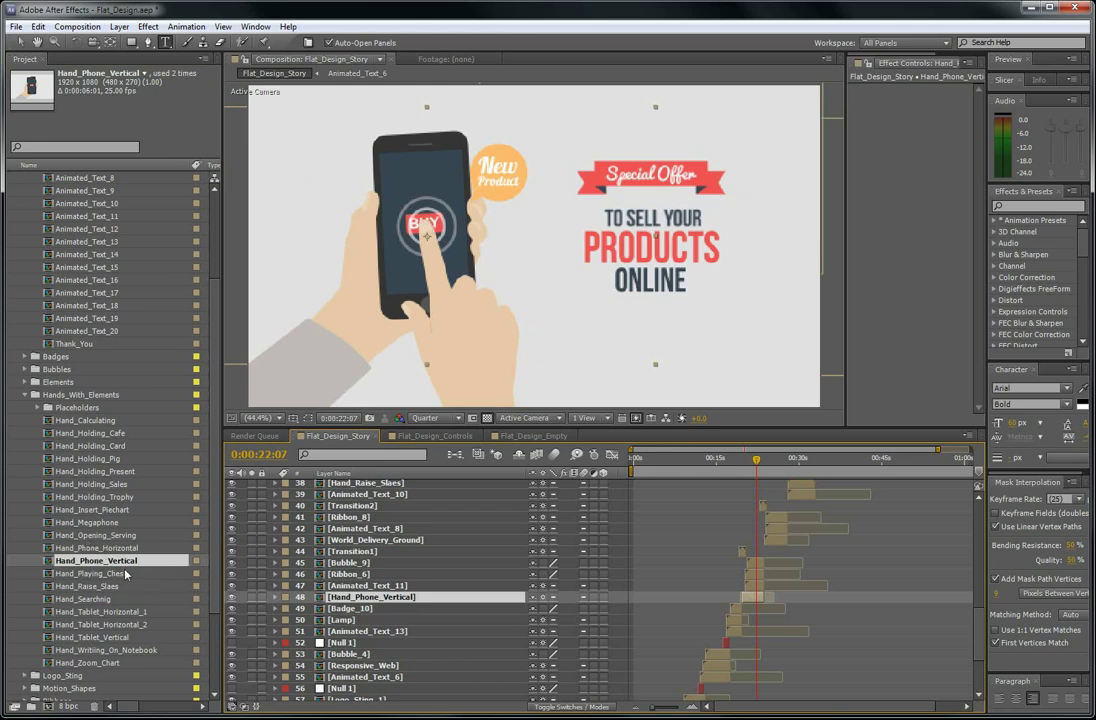
left_click_drag(140, 613, 328, 600)
left_click(106, 624)
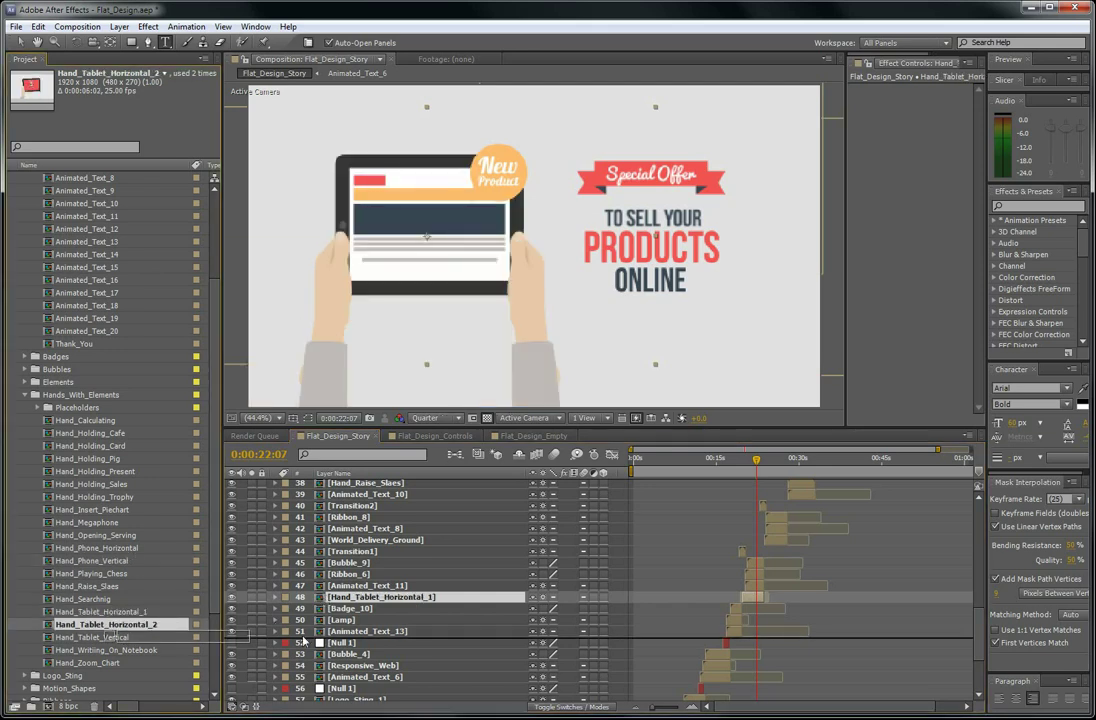
left_click_drag(106, 624, 355, 603)
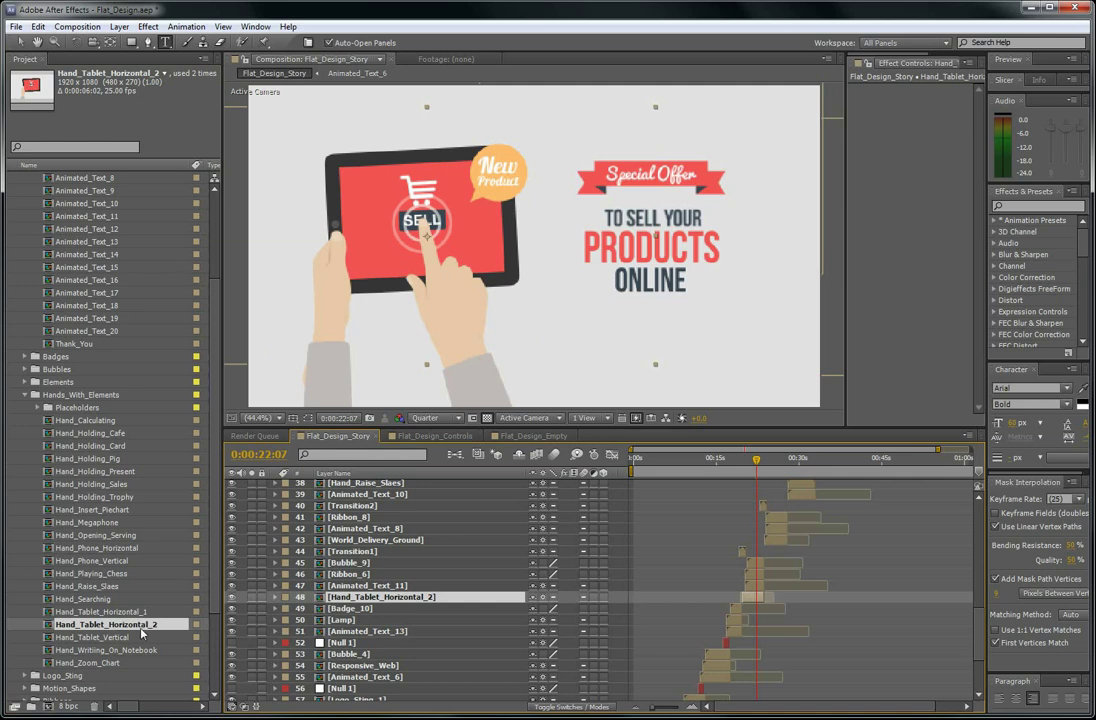
left_click(107, 612)
left_click(108, 625)
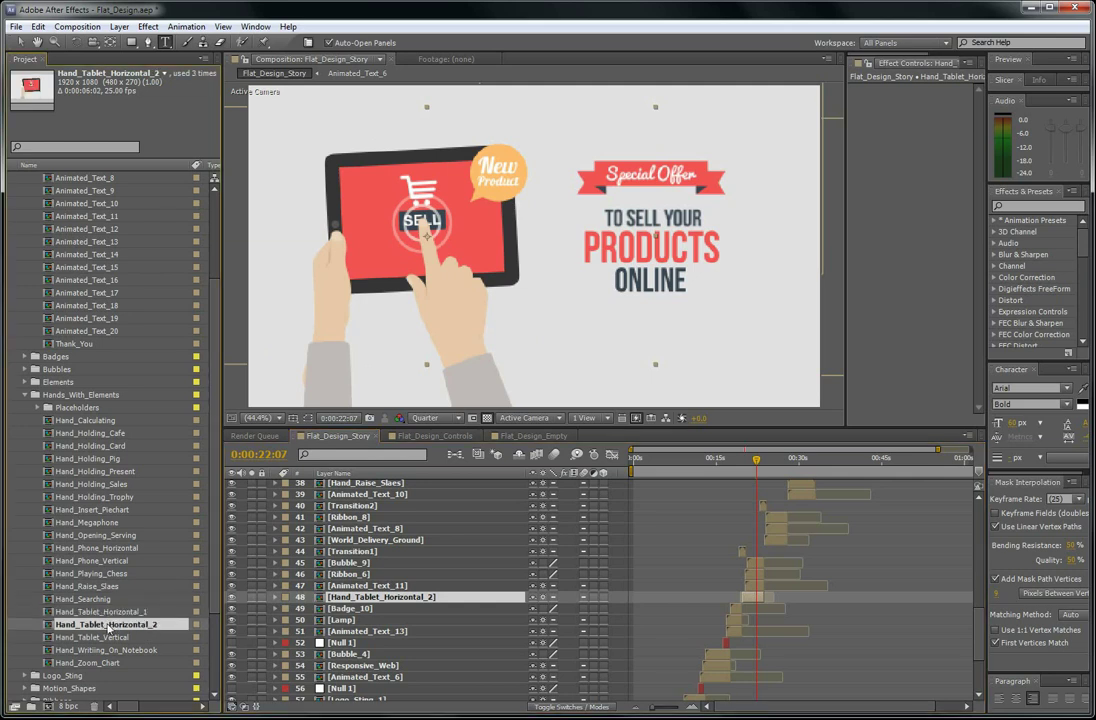
left_click_drag(93, 627, 363, 608)
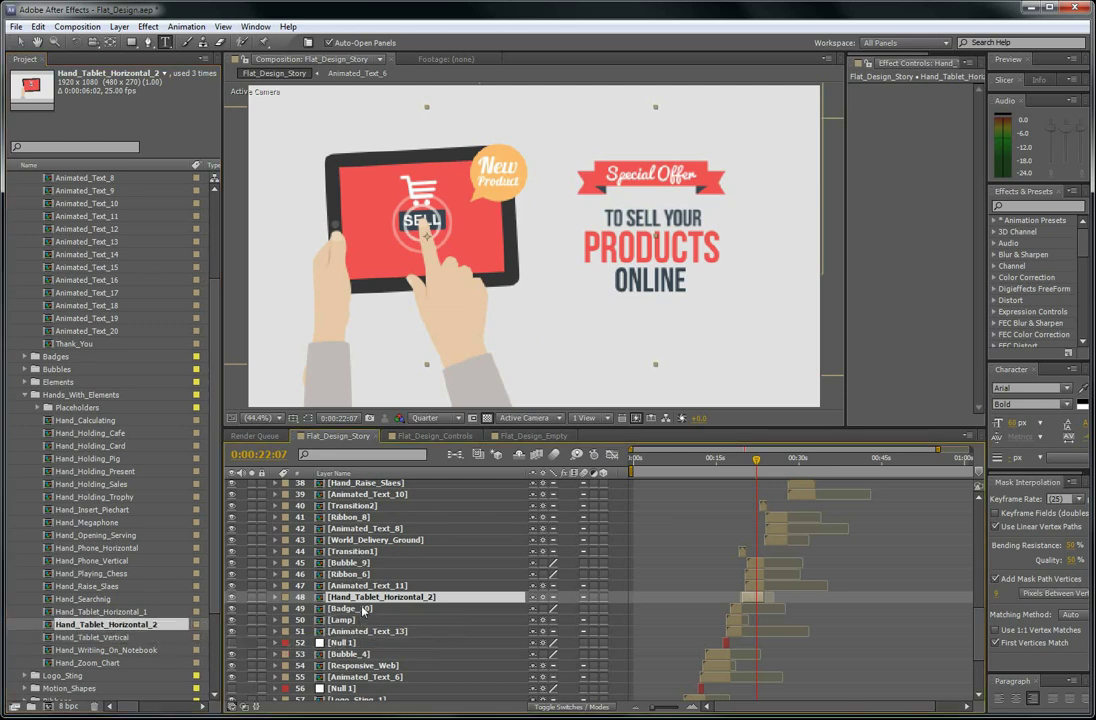
left_click_drag(122, 612, 363, 610)
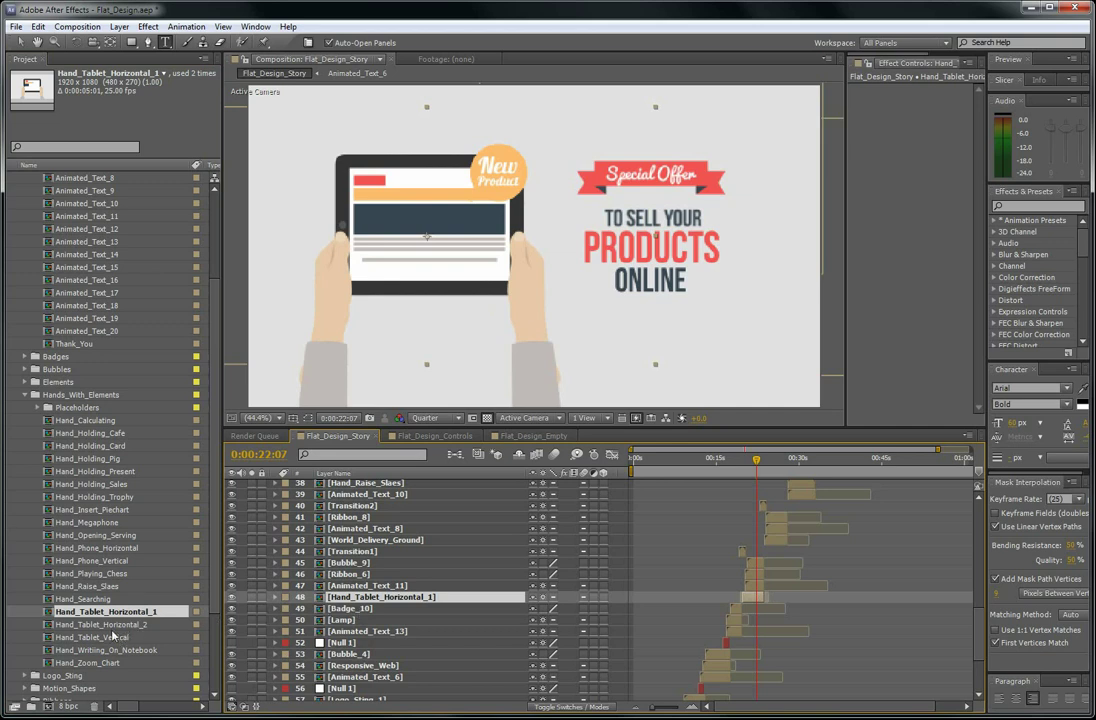
Replace the source of the selected hand layer, number 48, with Hand_Tablet_Vertical.
left_click_drag(100, 637, 307, 620)
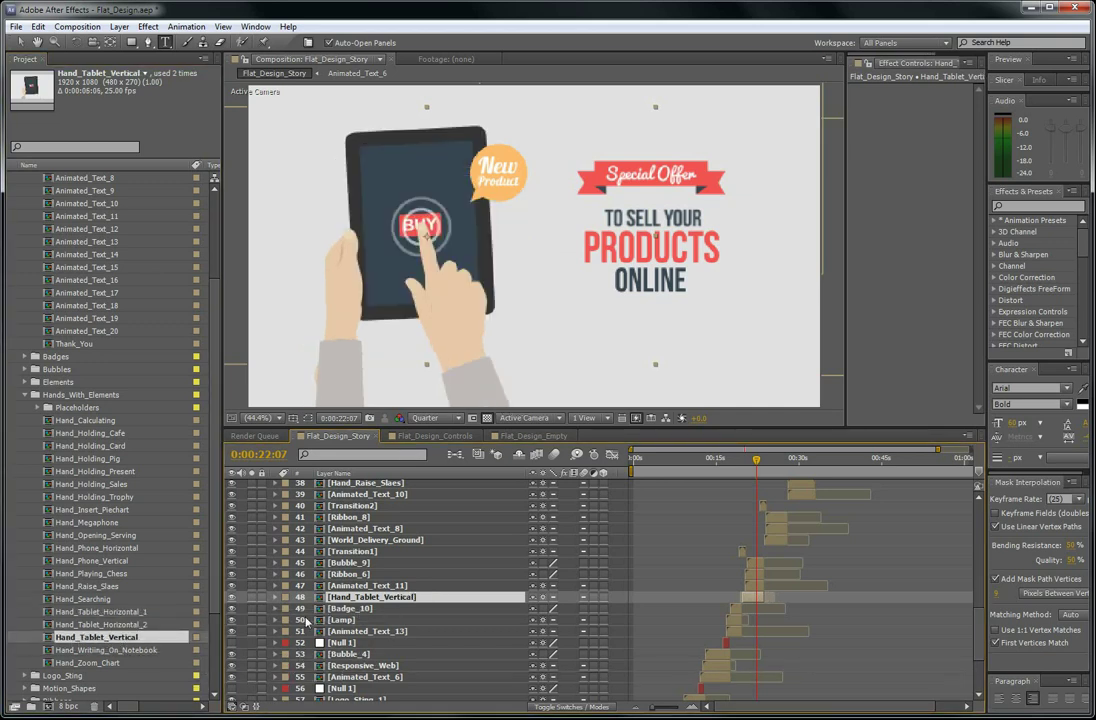
Move to 0:00:26:05, reveal the Ribbon_8 layer's source in the project and select Ribbon_9 in the Ribbons folder.
left_click(778, 461)
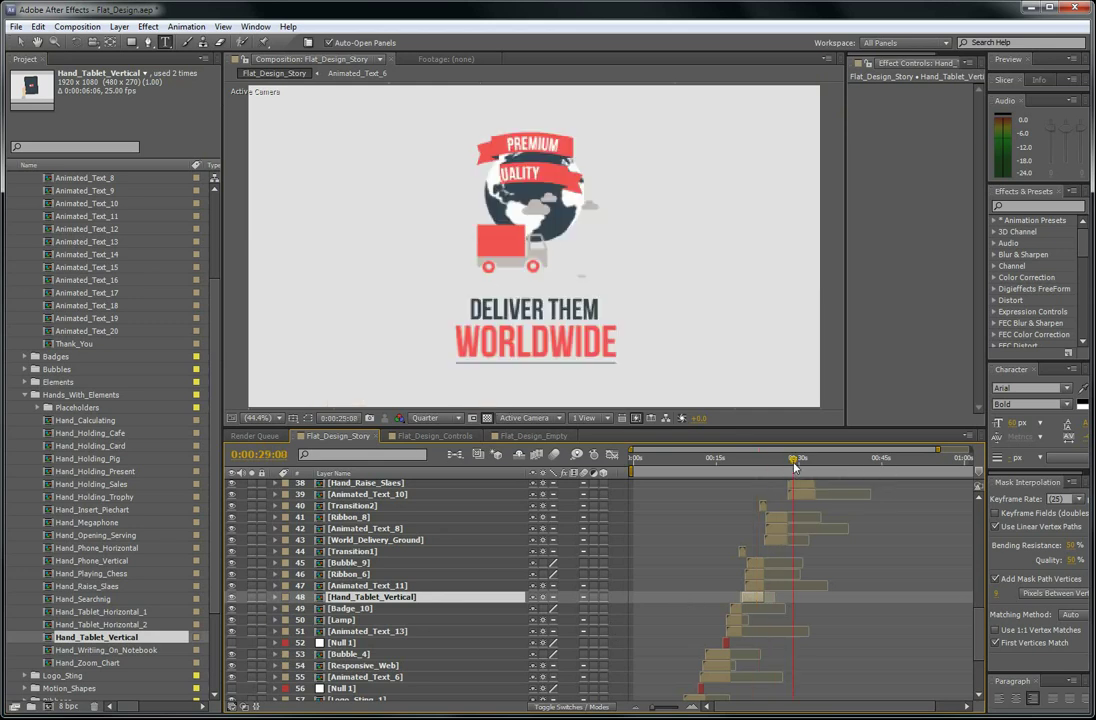
left_click(778, 519)
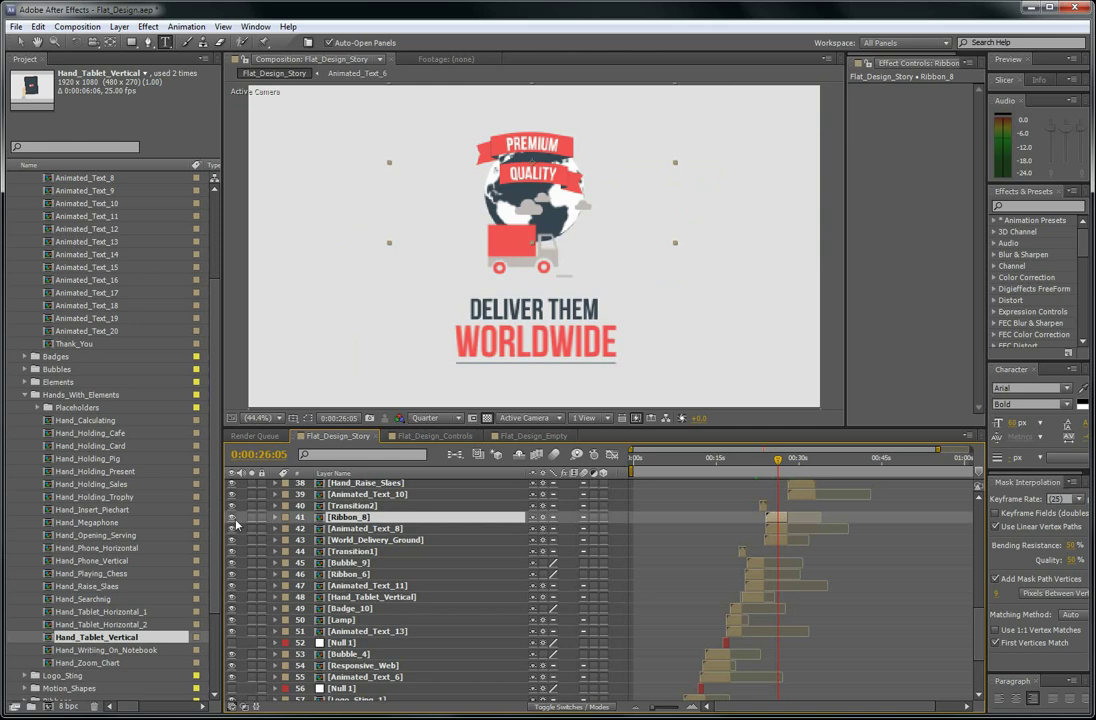
right_click(348, 517)
left_click(415, 331)
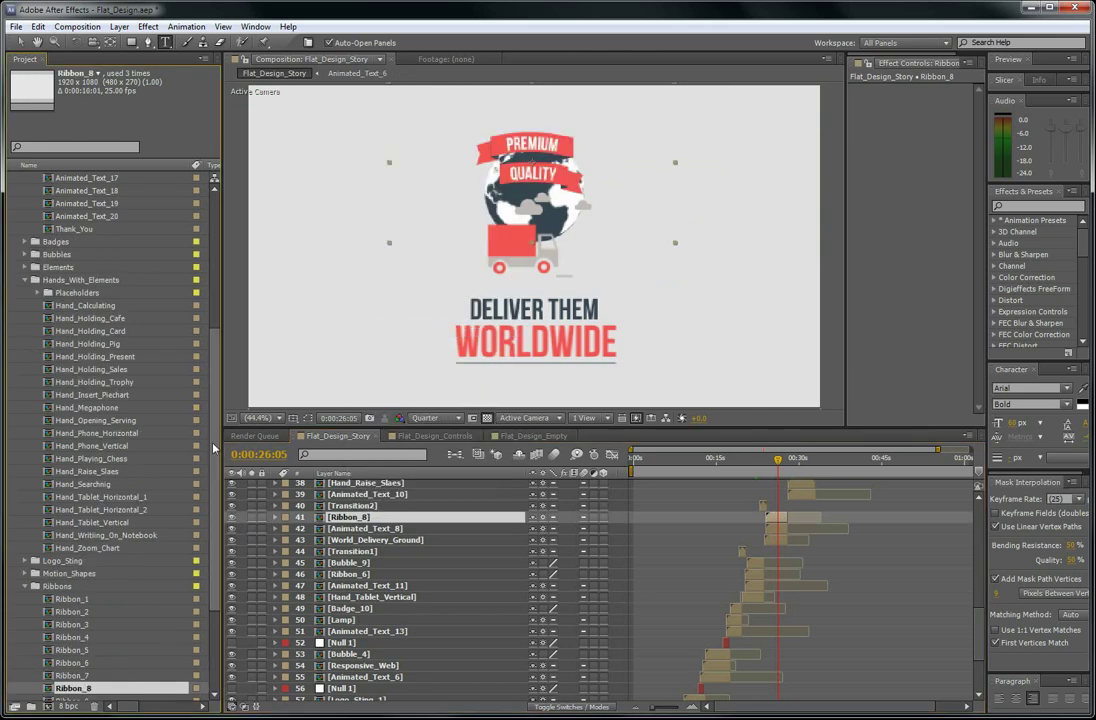
scroll(98, 535, "down", 3)
key("Down")
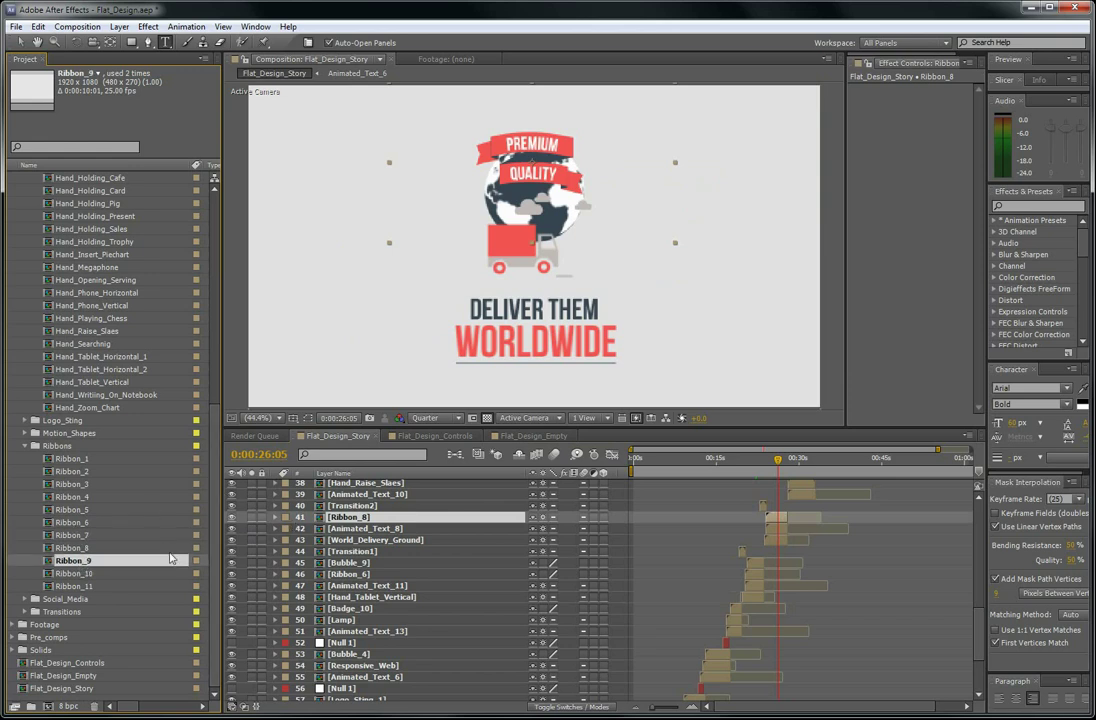
Open the Flat_Design_Controls composition and preview the ALL_Elements_1 and ALL_Elements_2 sections.
left_click(450, 441)
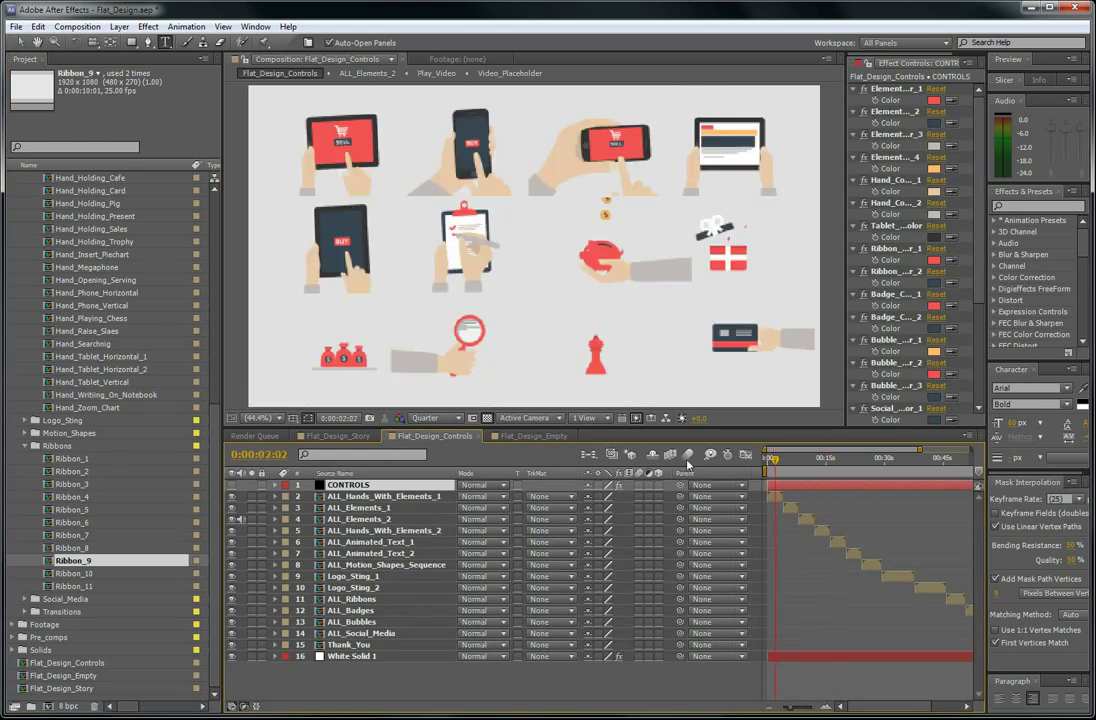
left_click(808, 468)
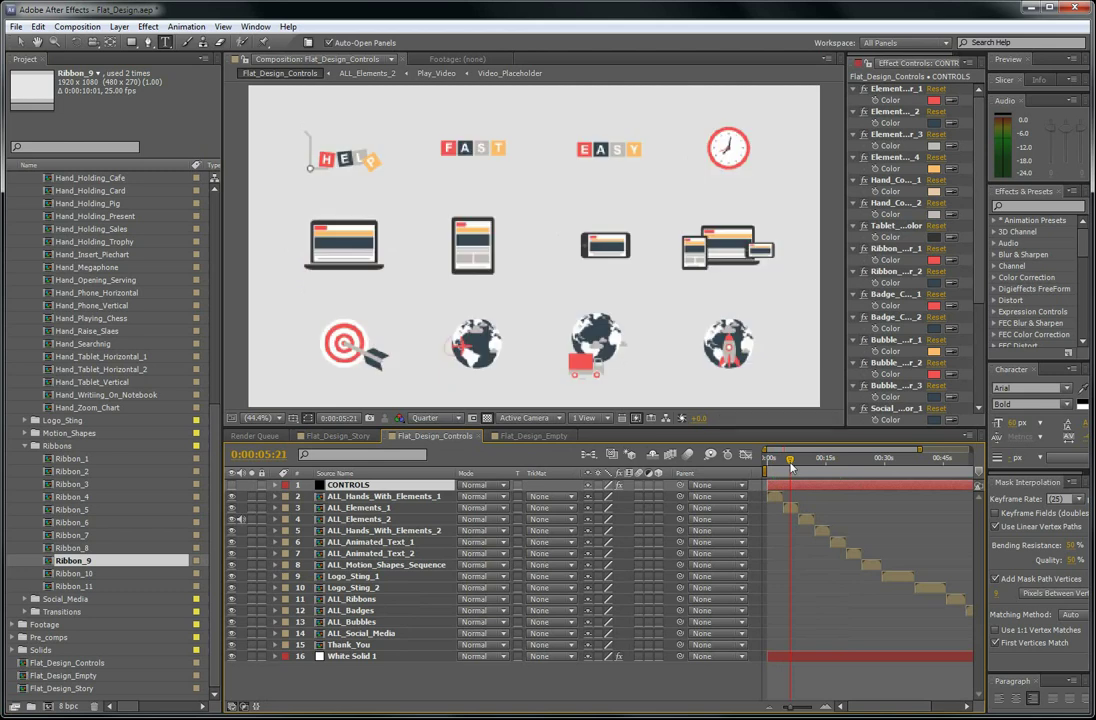
left_click(807, 519)
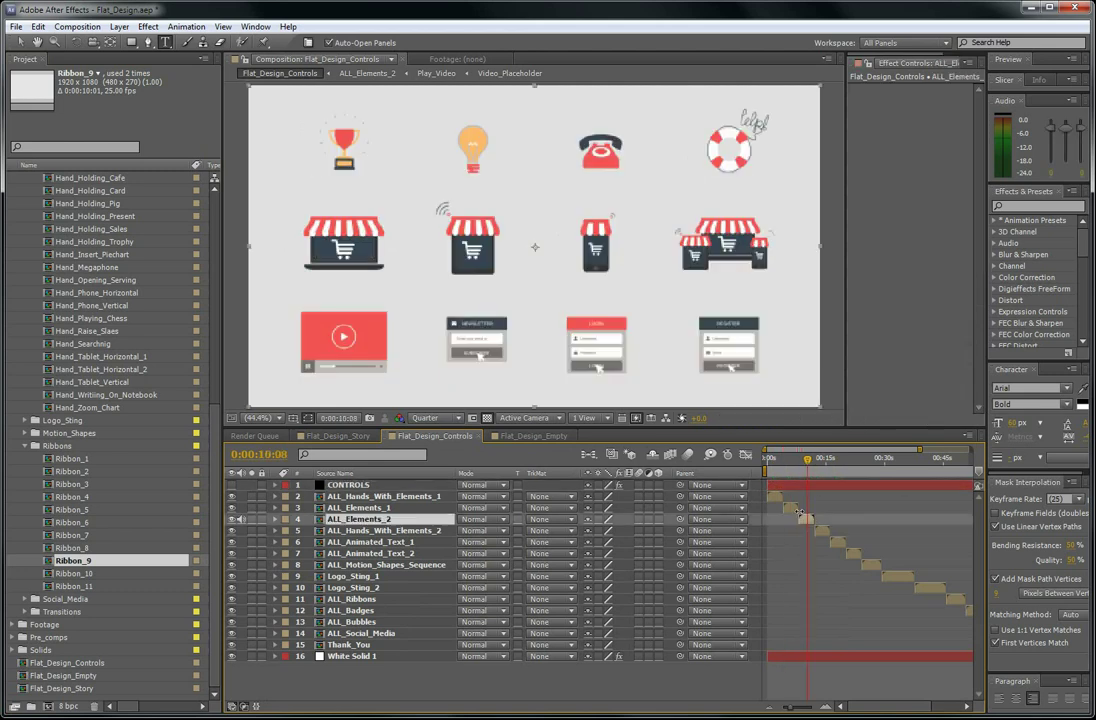
Open the ALL_Elements_2 composition with the Selection tool and reveal the Tablet_Online_Store layer's source in the project.
left_click(19, 42)
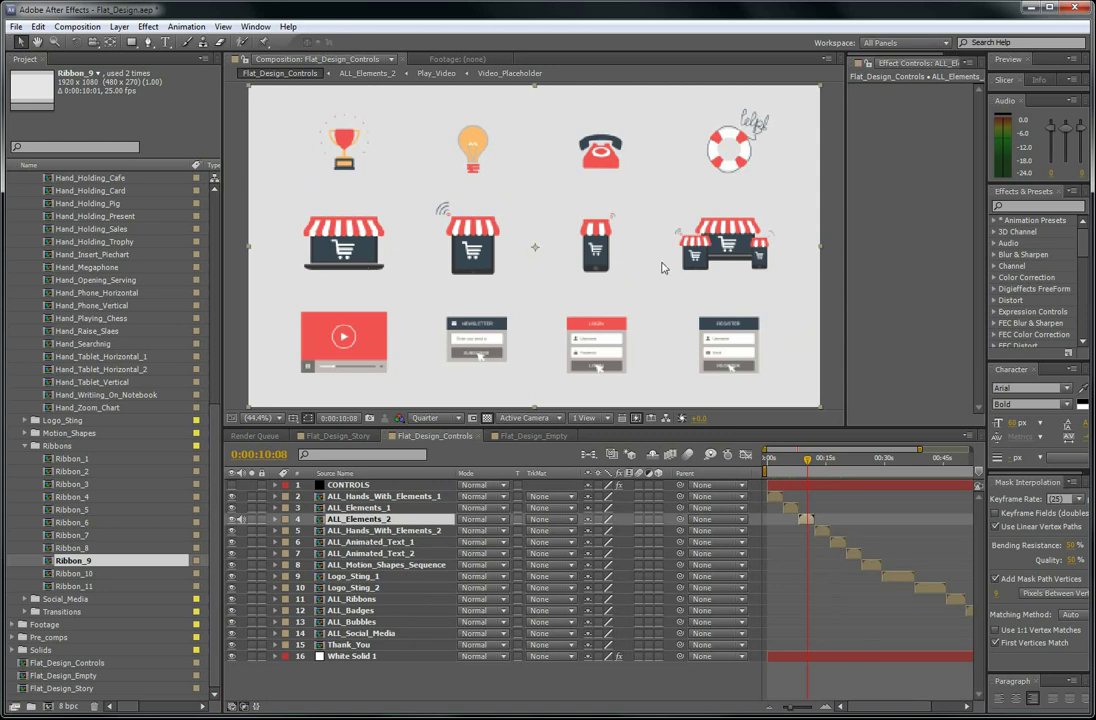
double_click(805, 521)
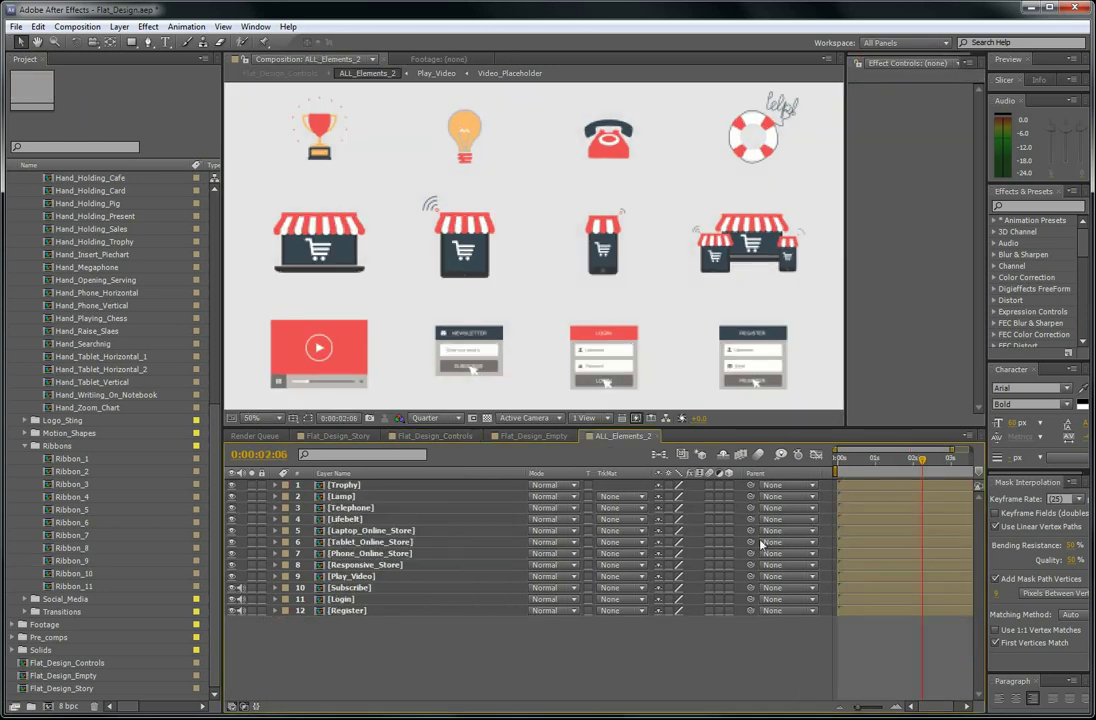
left_click(480, 272)
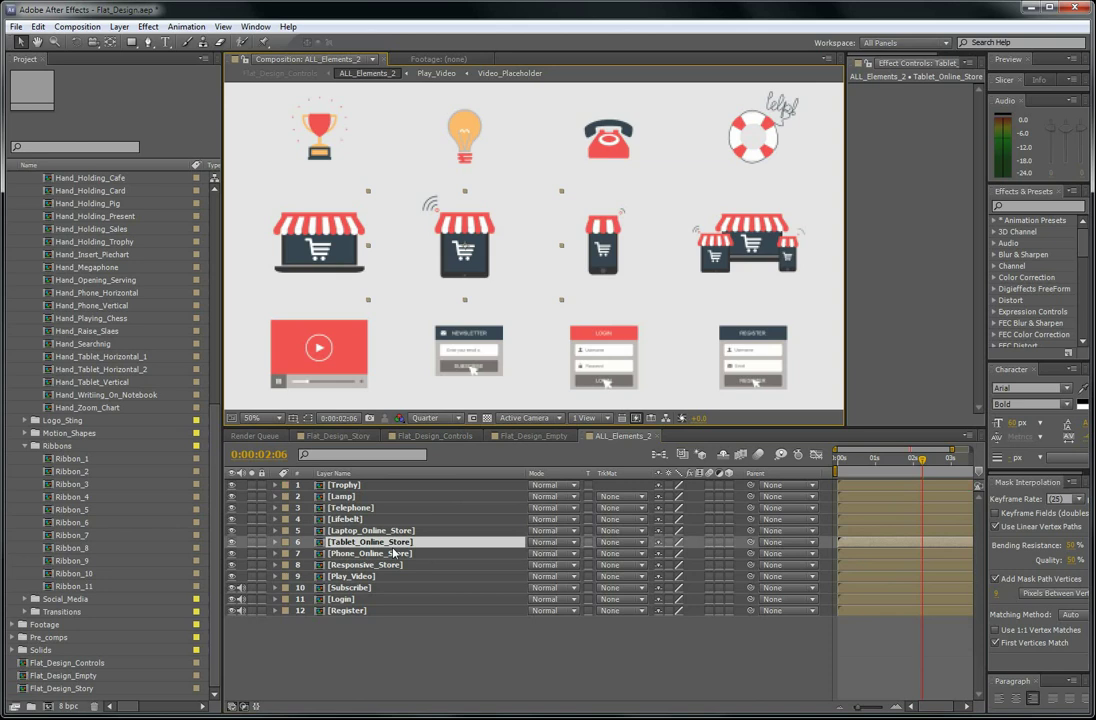
right_click(397, 541)
left_click(470, 355)
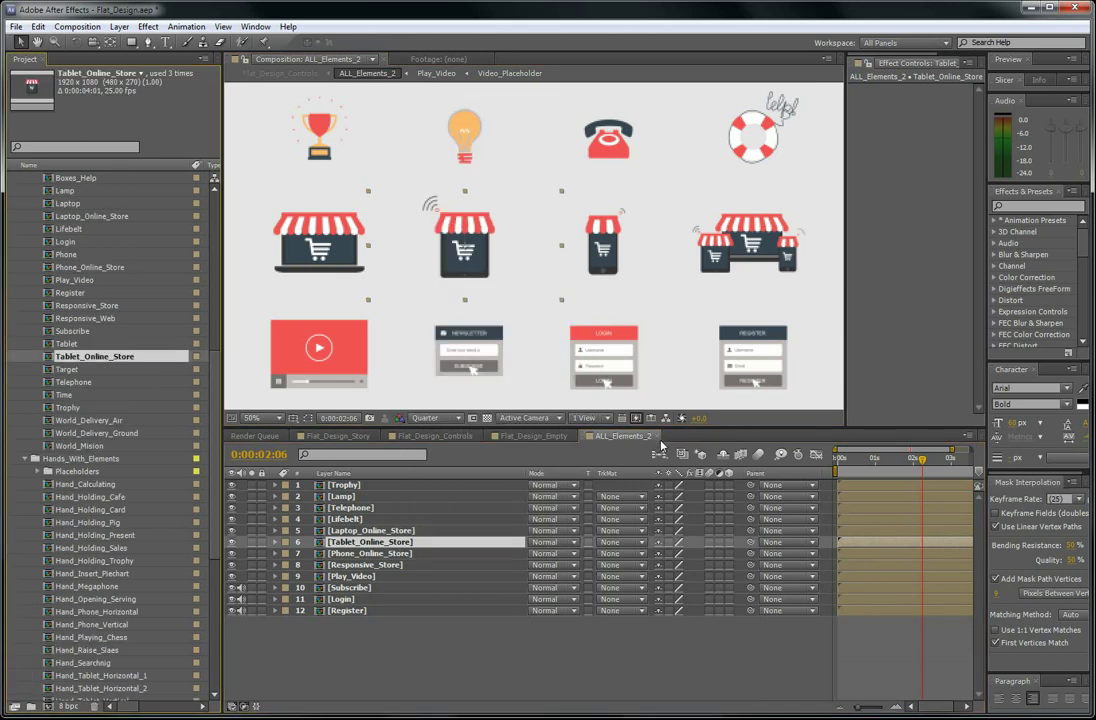
Return to Flat_Design_Controls and preview the animated text, motion shapes, logo sting and ribbons sections up to 0:00:47:01.
left_click(444, 437)
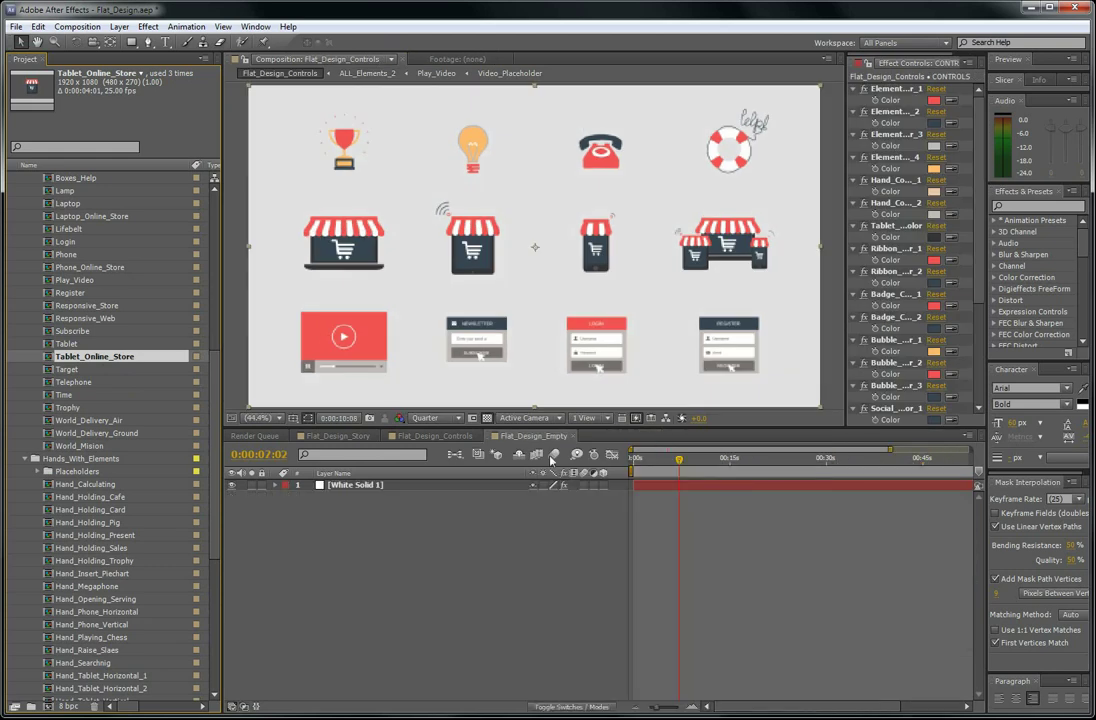
left_click(838, 462)
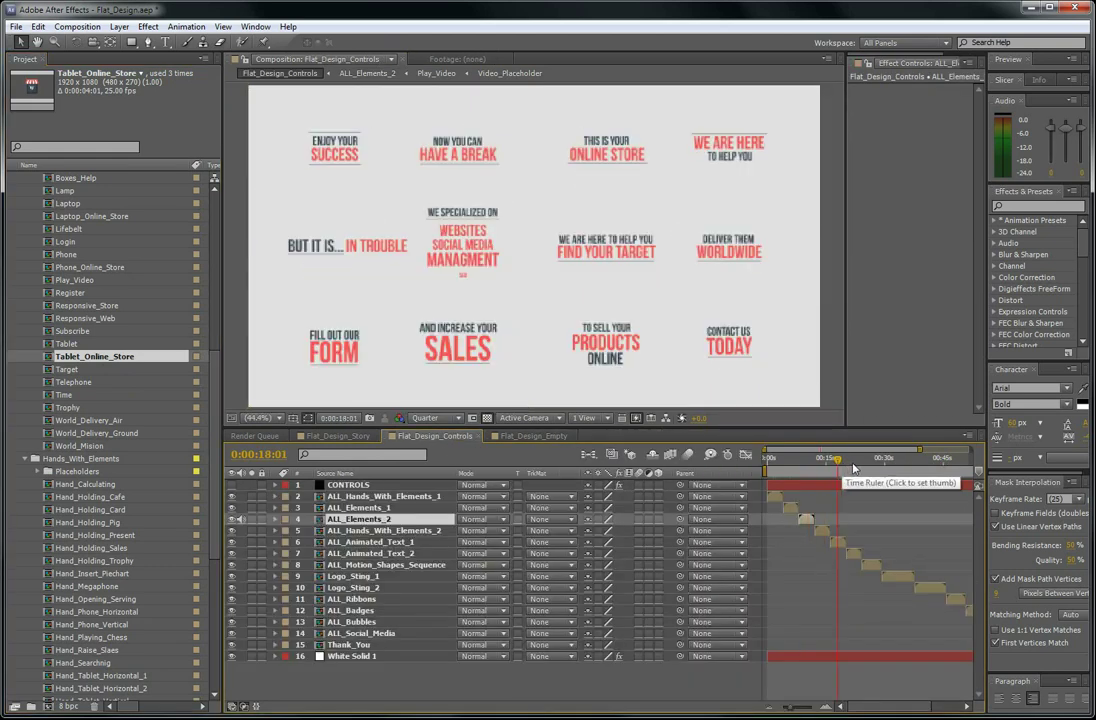
left_click(853, 468)
left_click(868, 469)
left_click_drag(868, 469, 874, 469)
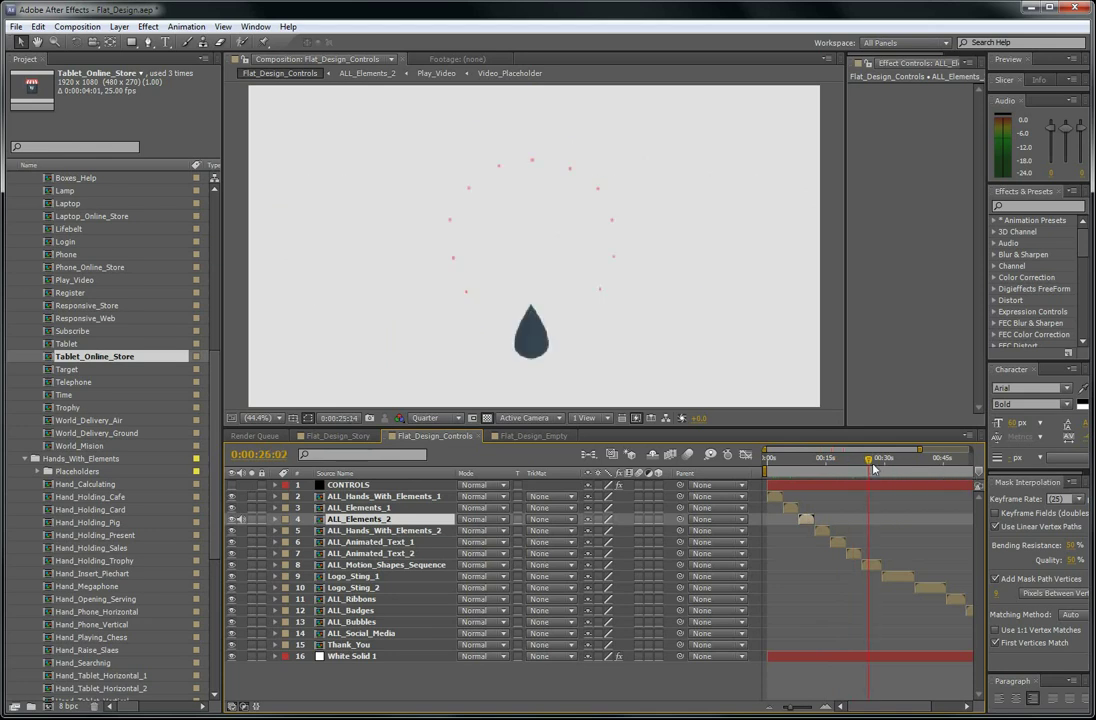
left_click(874, 567)
left_click(896, 467)
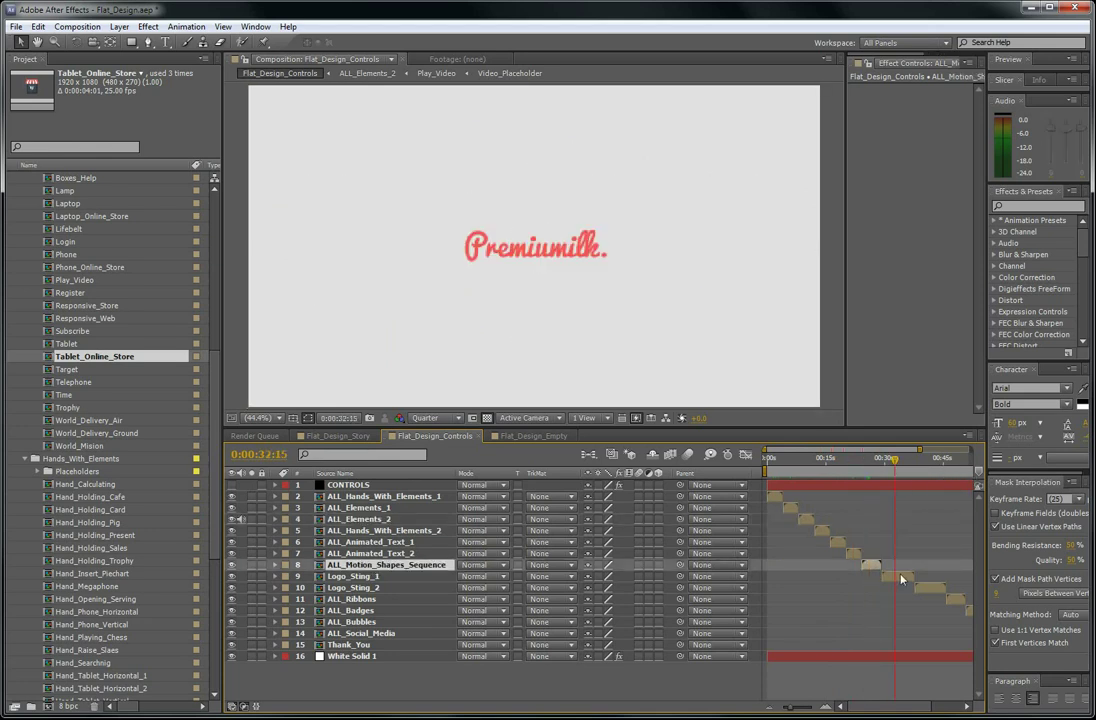
left_click(900, 578)
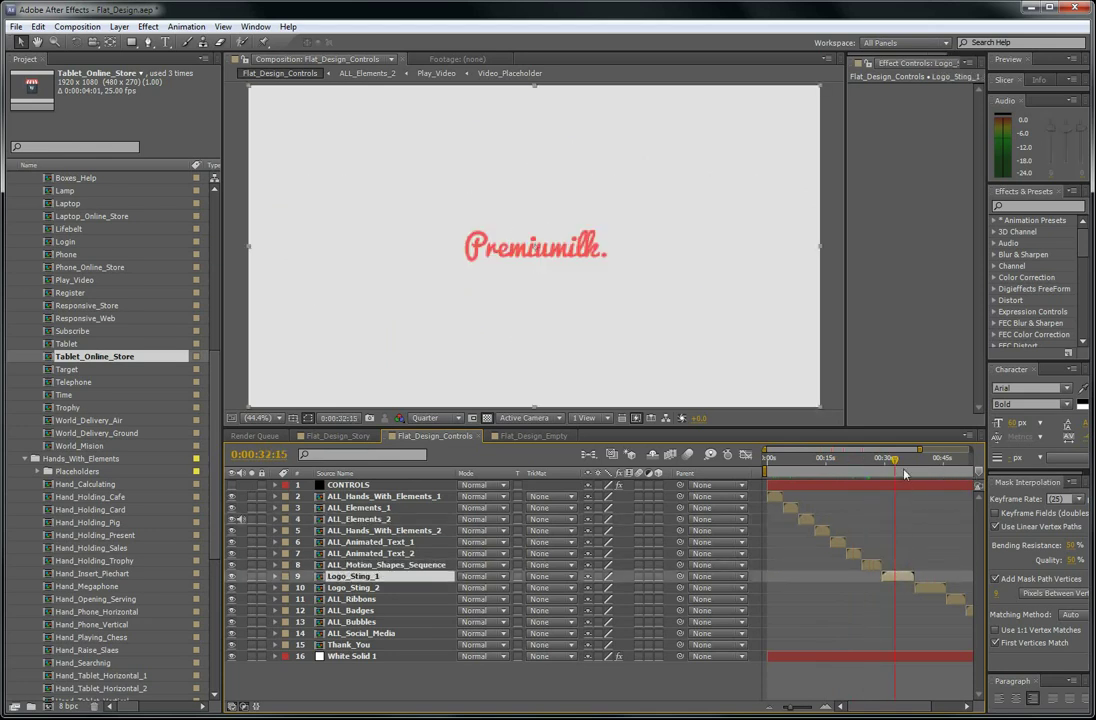
left_click(927, 467)
left_click(950, 461)
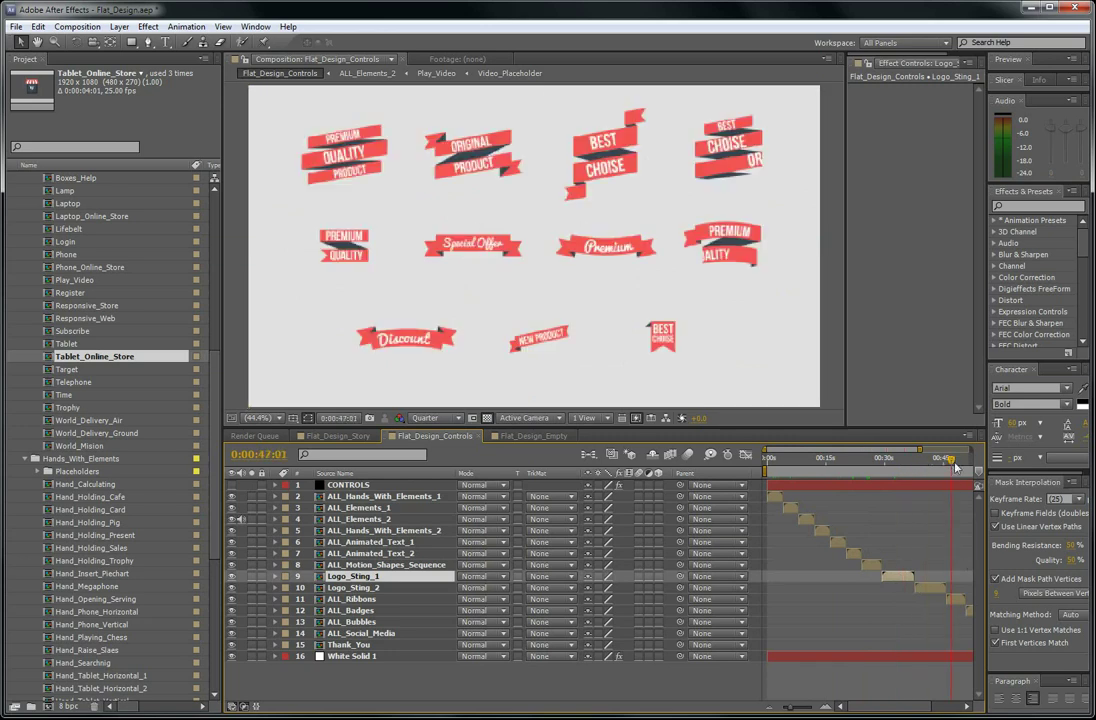
Hide the timeline's Parent and Mode columns and zoom the timeline out to show every layer.
right_click(700, 480)
left_click(722, 484)
key("F4")
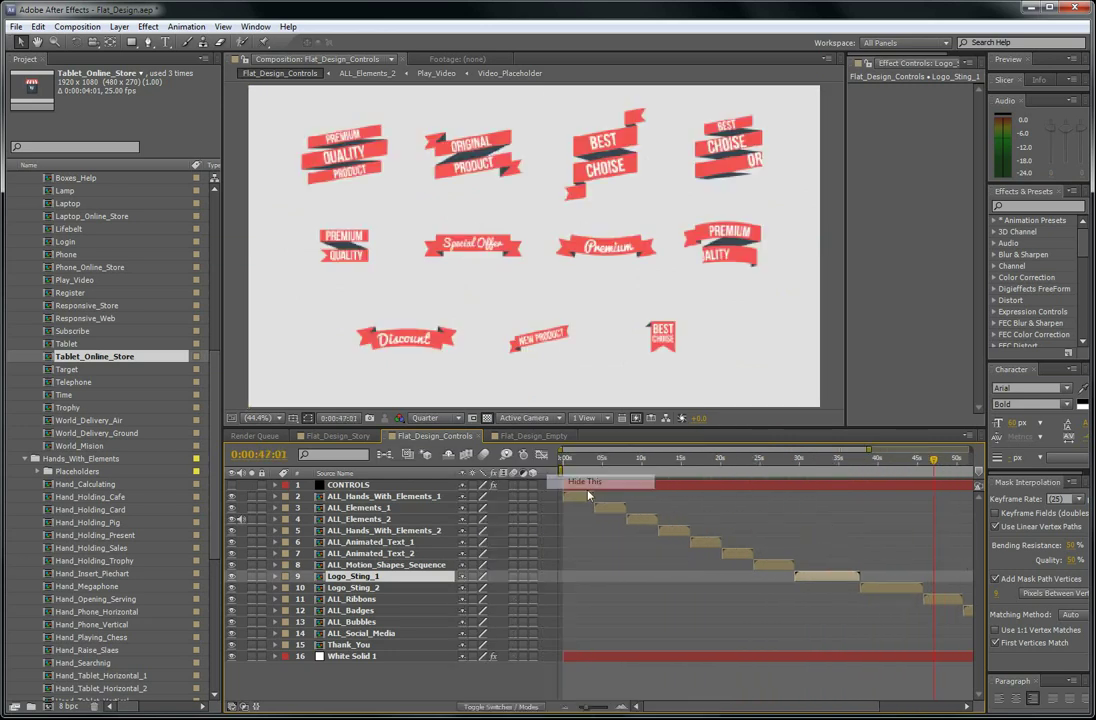
key("minus")
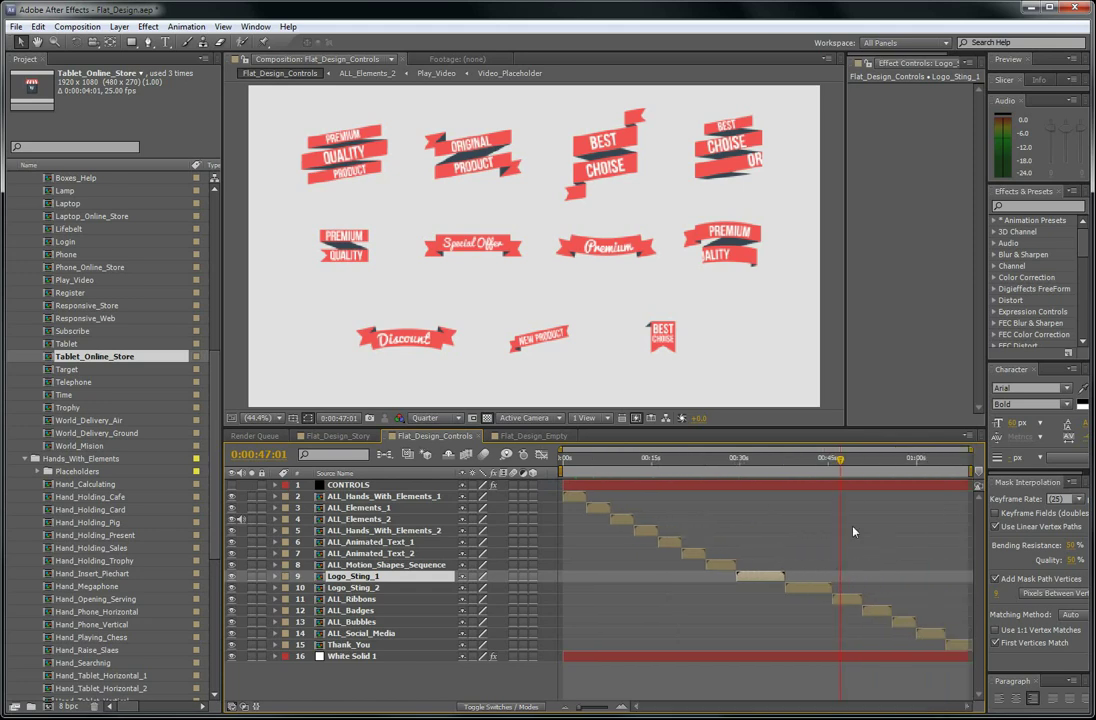
Preview the badges, bubbles, social media and Thank_You sections of Flat_Design_Controls up to 0:01:06:05.
left_click(856, 599)
left_click(877, 462)
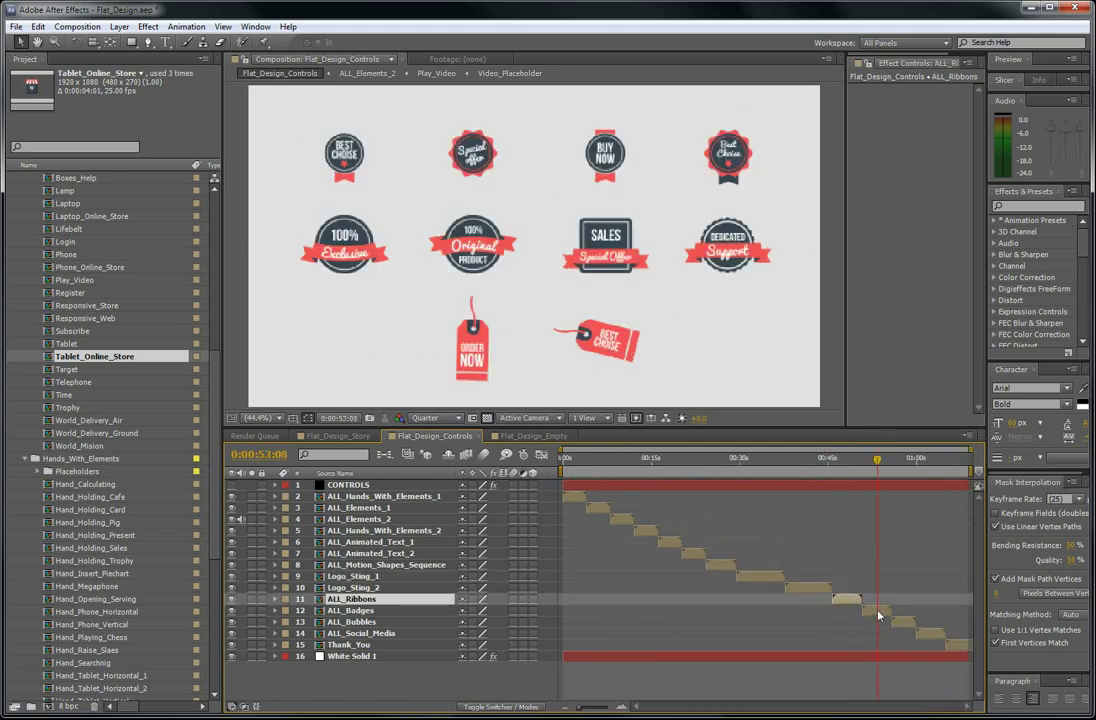
left_click(883, 611)
left_click(916, 462)
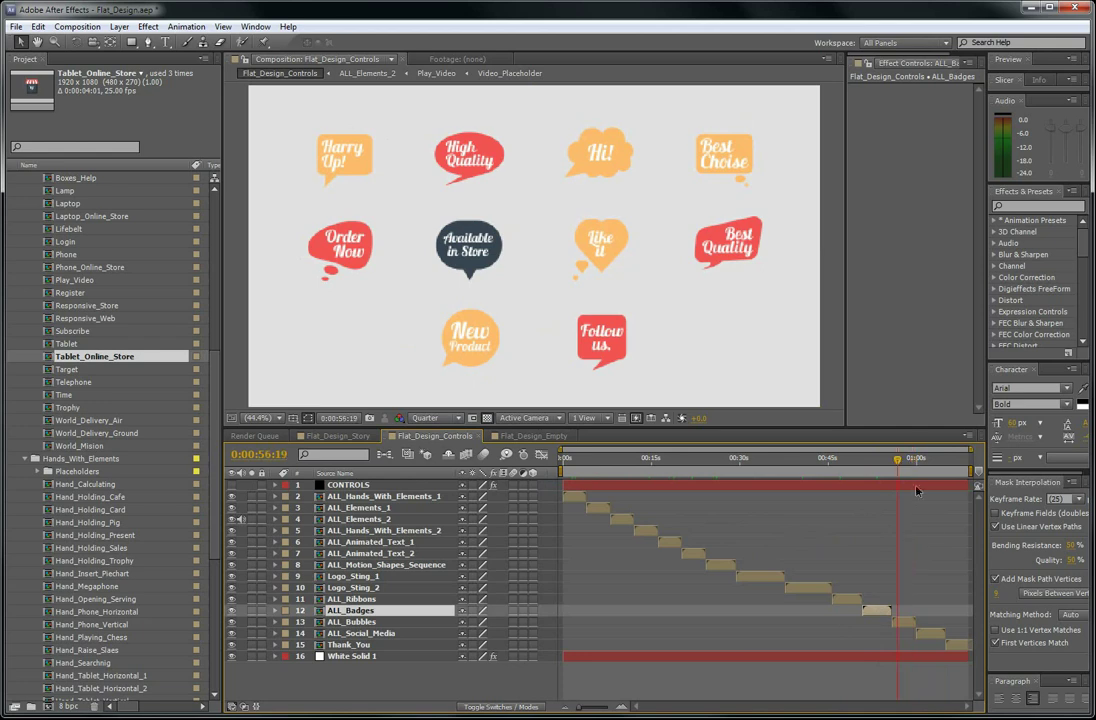
left_click(925, 463)
left_click_drag(945, 462, 955, 461)
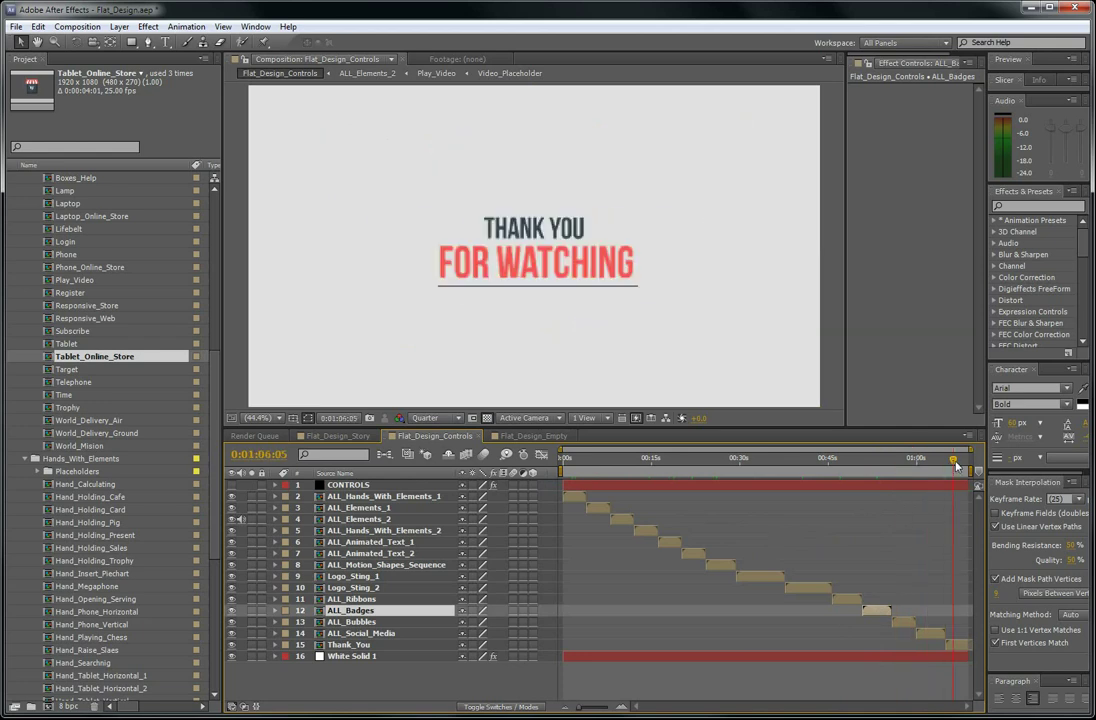
Return to 0:00:02:16, select the CONTROLS layer and widen its effect controls area for the color effect names.
left_click(579, 462)
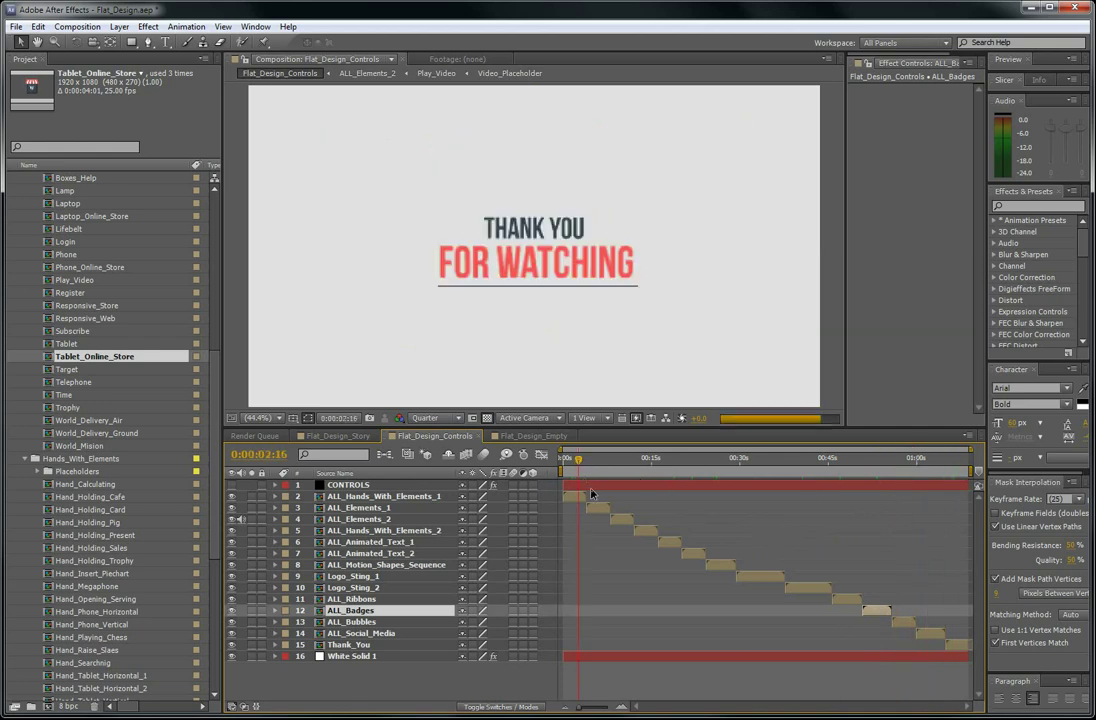
left_click(587, 490)
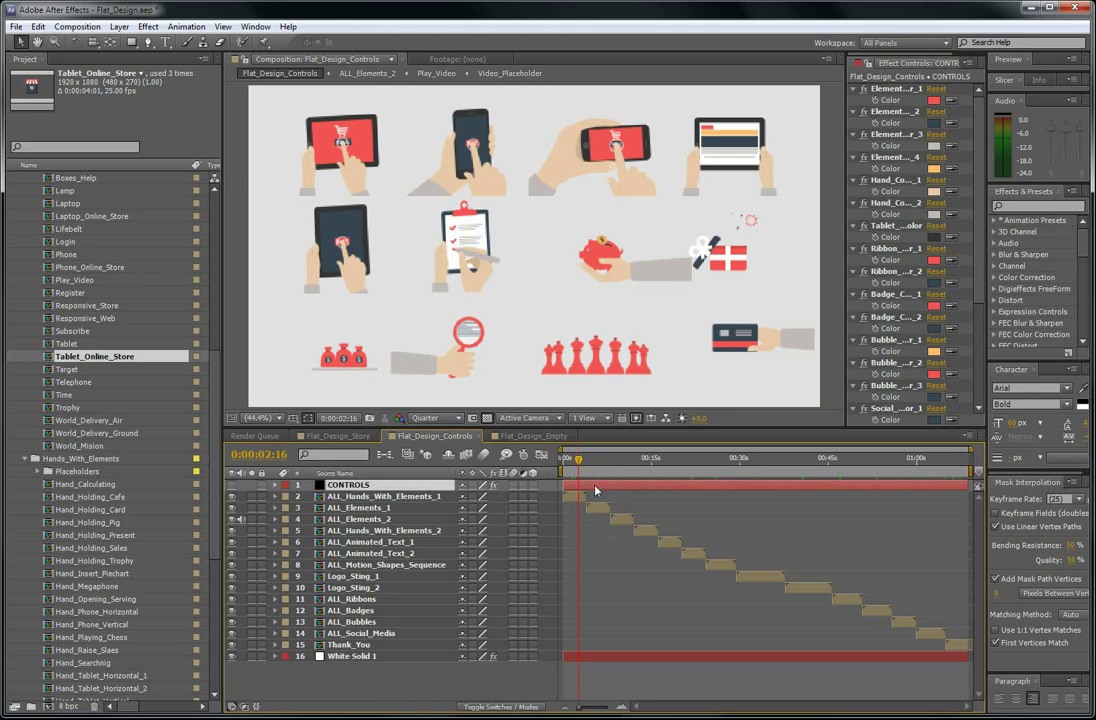
left_click_drag(845, 343, 829, 350)
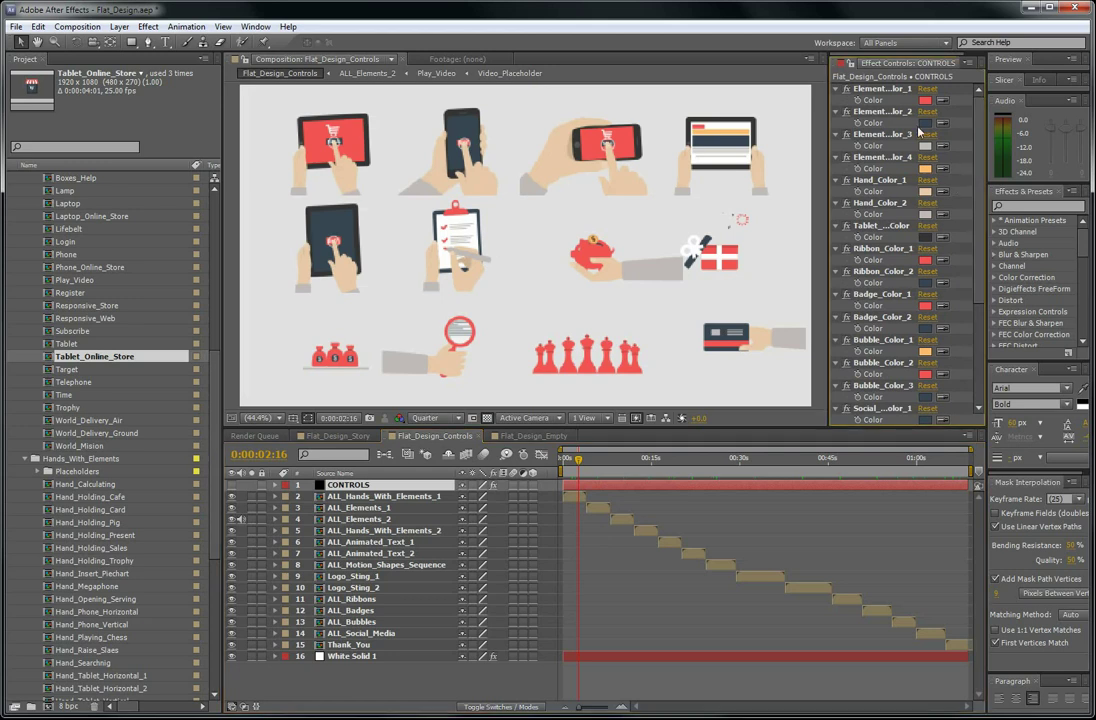
left_click_drag(827, 140, 799, 140)
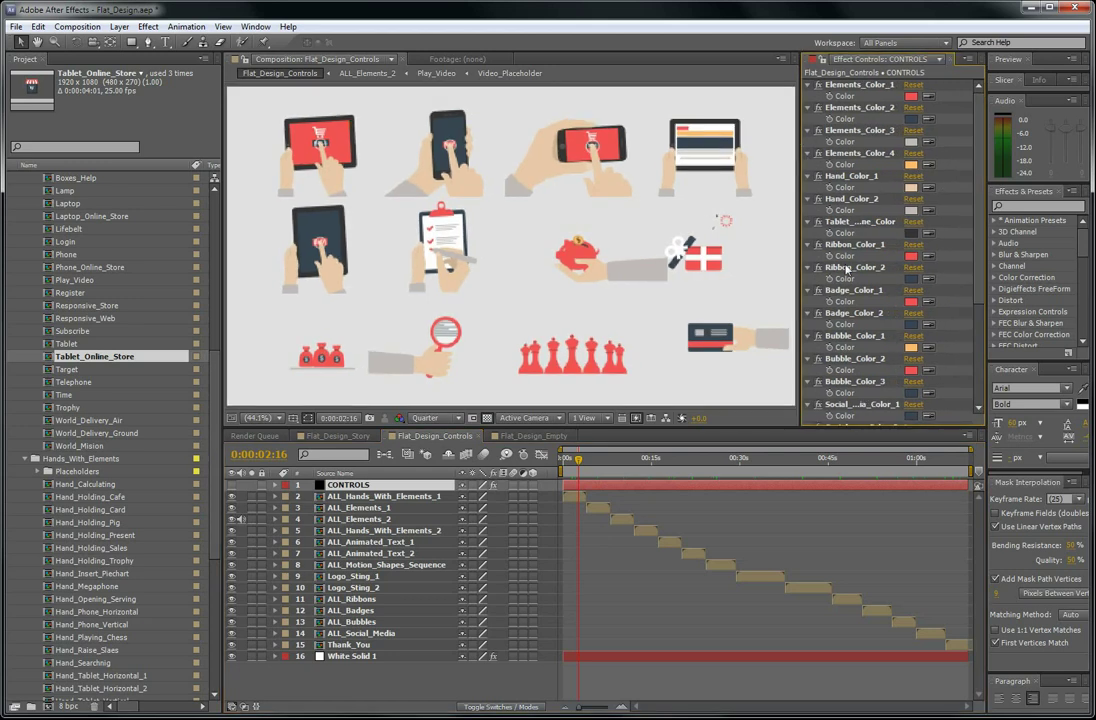
Change the CONTROLS layer's Elements_Color_1 to teal, hex 31BAAF.
left_click(862, 88)
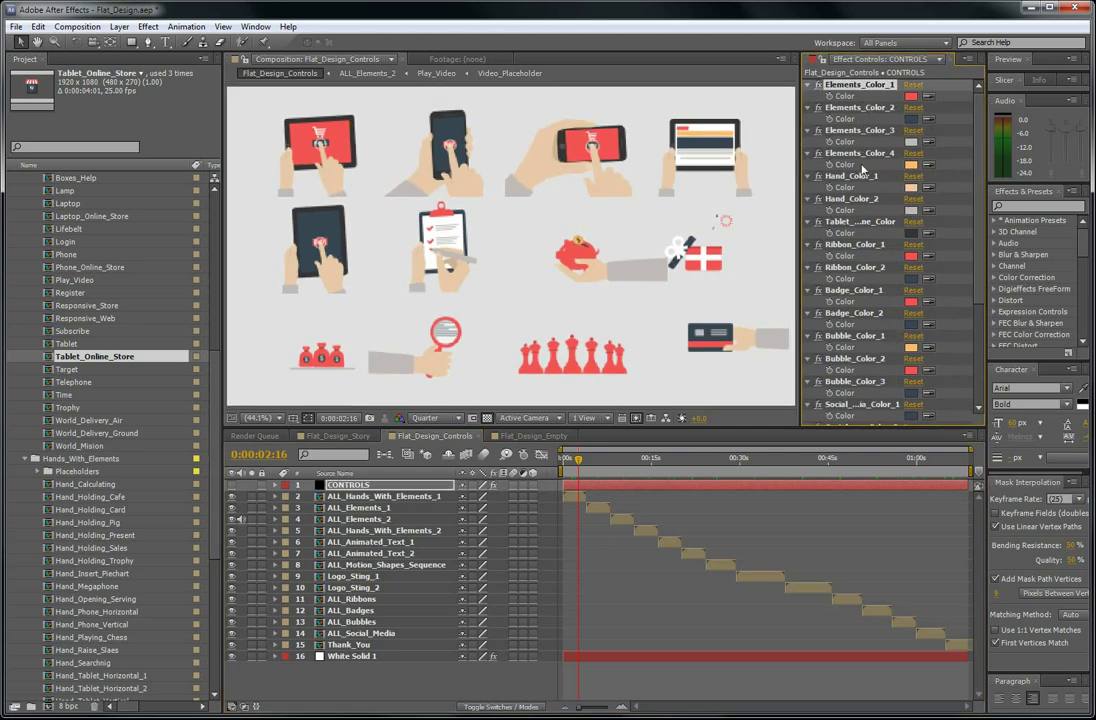
left_click(912, 97)
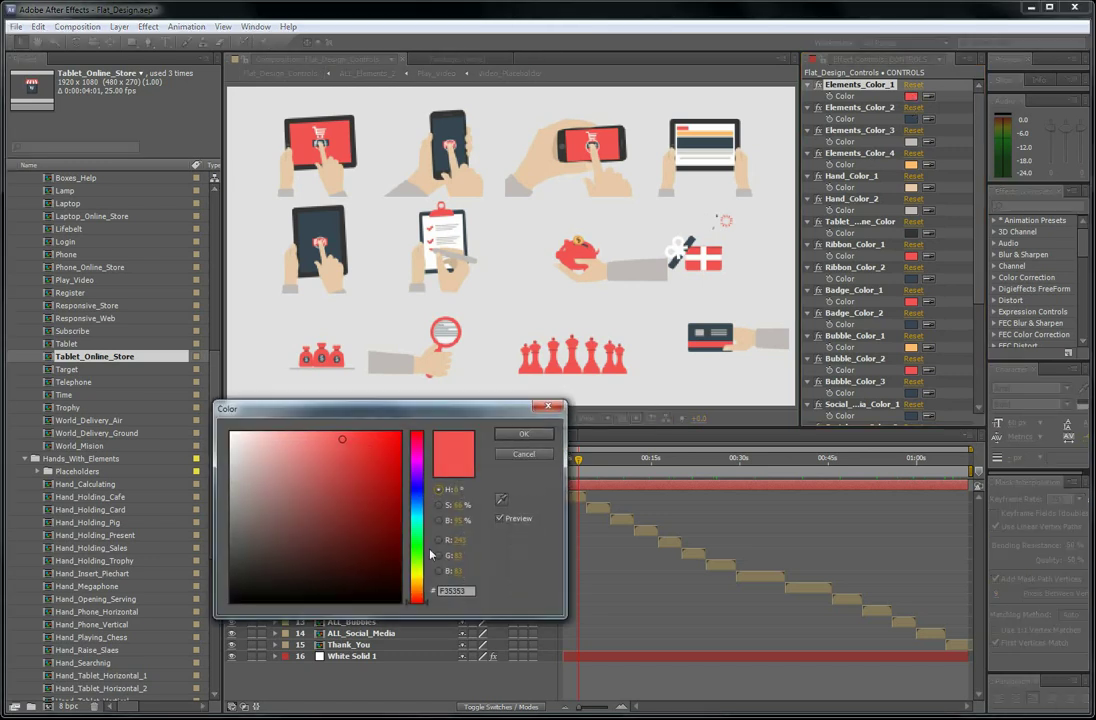
left_click_drag(420, 578, 416, 520)
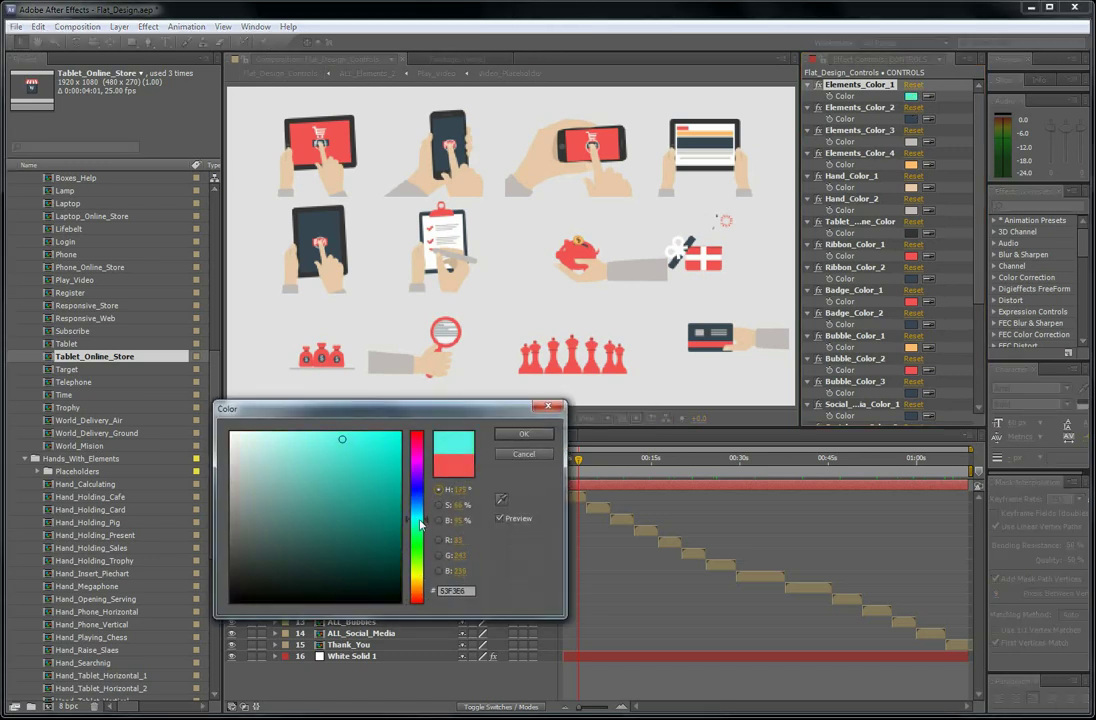
left_click(350, 465)
left_click(523, 434)
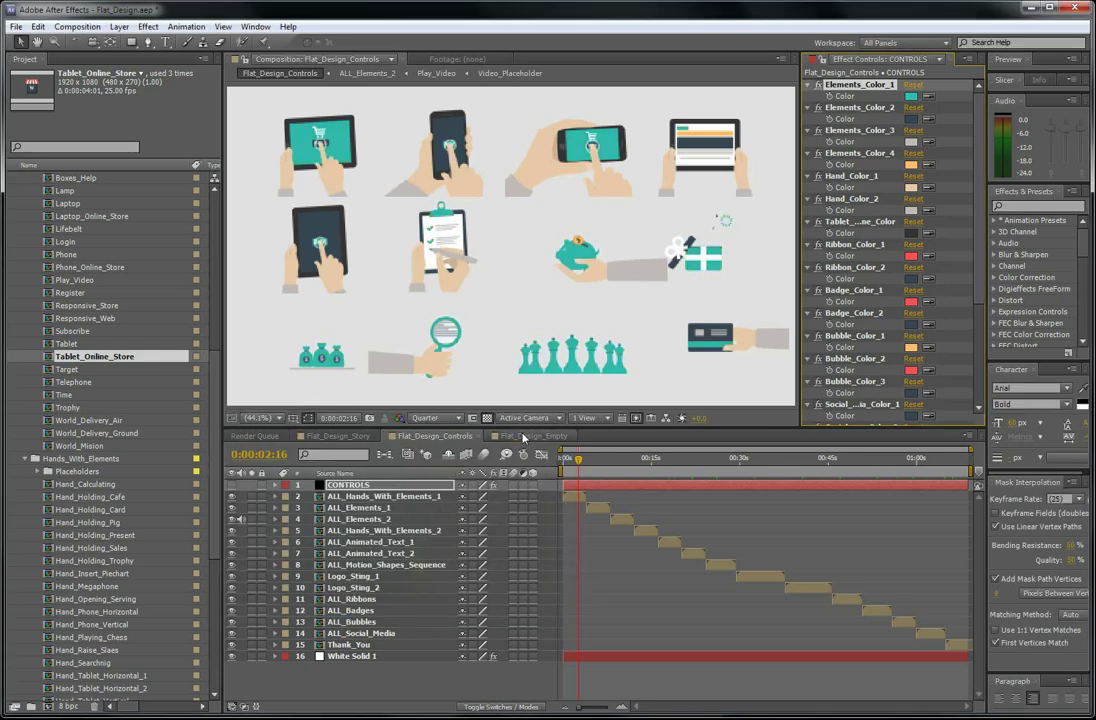
Preview the recolored elements at 0:00:05:20 and beyond, stopping on the ALL_Animated_Text_1 layer at 0:00:18:12.
left_click(597, 459)
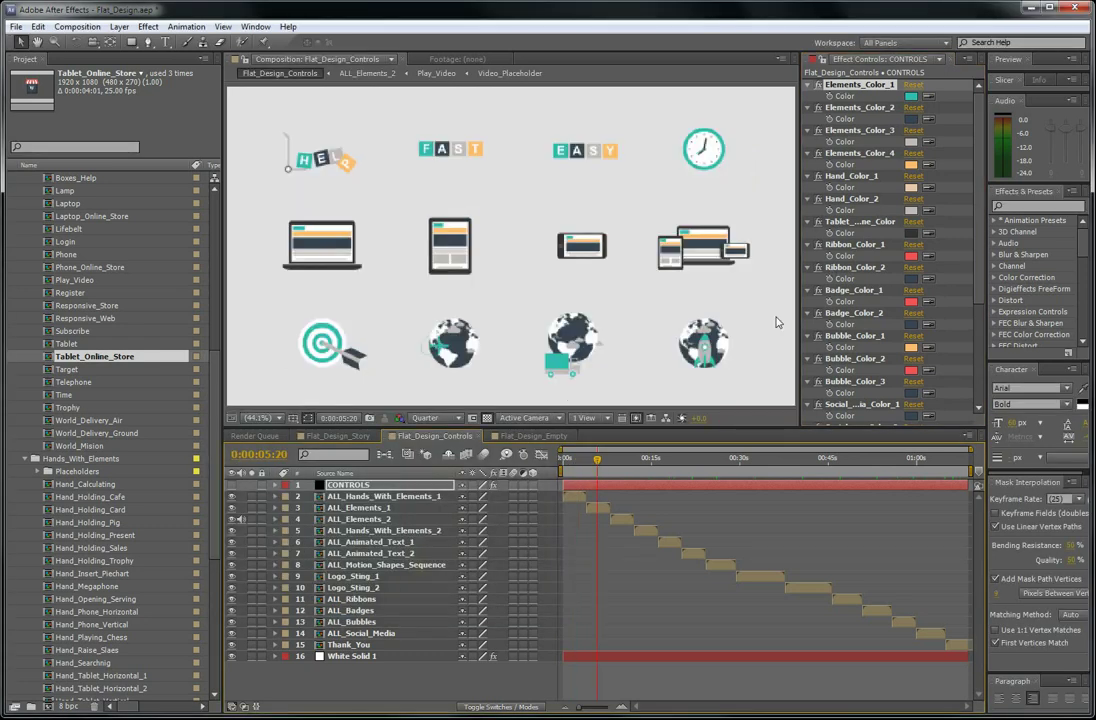
left_click(616, 460)
mouse_move(651, 466)
left_mouse_down()
mouse_move(696, 467)
mouse_move(671, 467)
left_mouse_up()
left_click(668, 542)
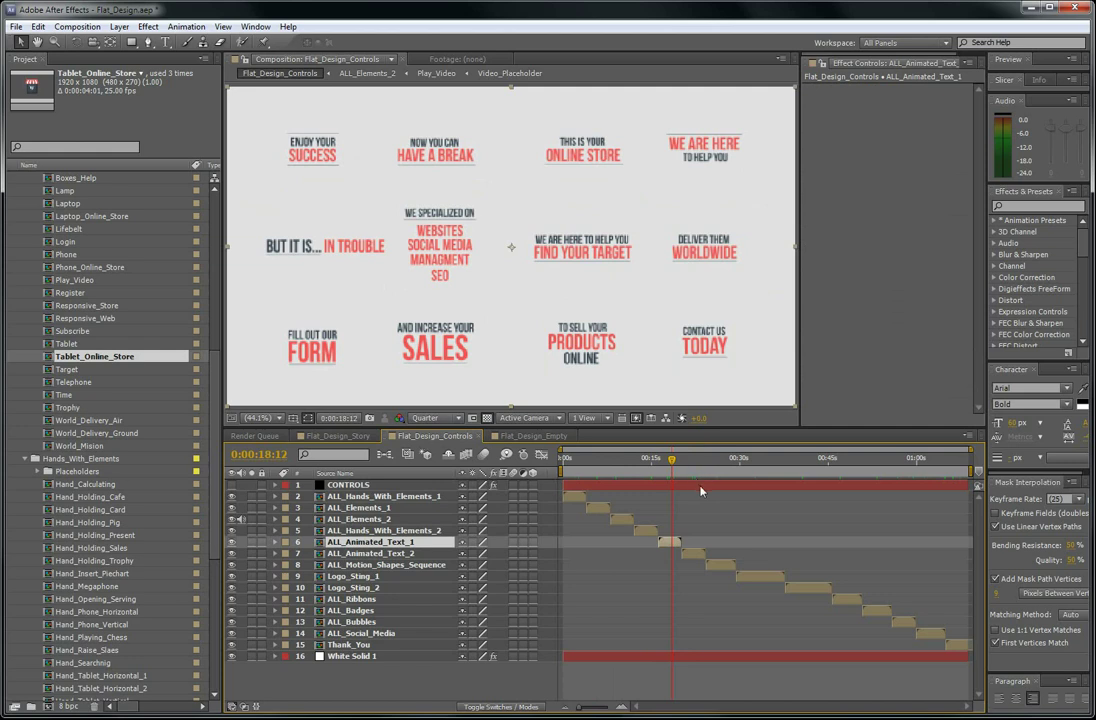
Select the CONTROLS layer and make its effect controls area taller to review the full list of color effects.
left_click(701, 491)
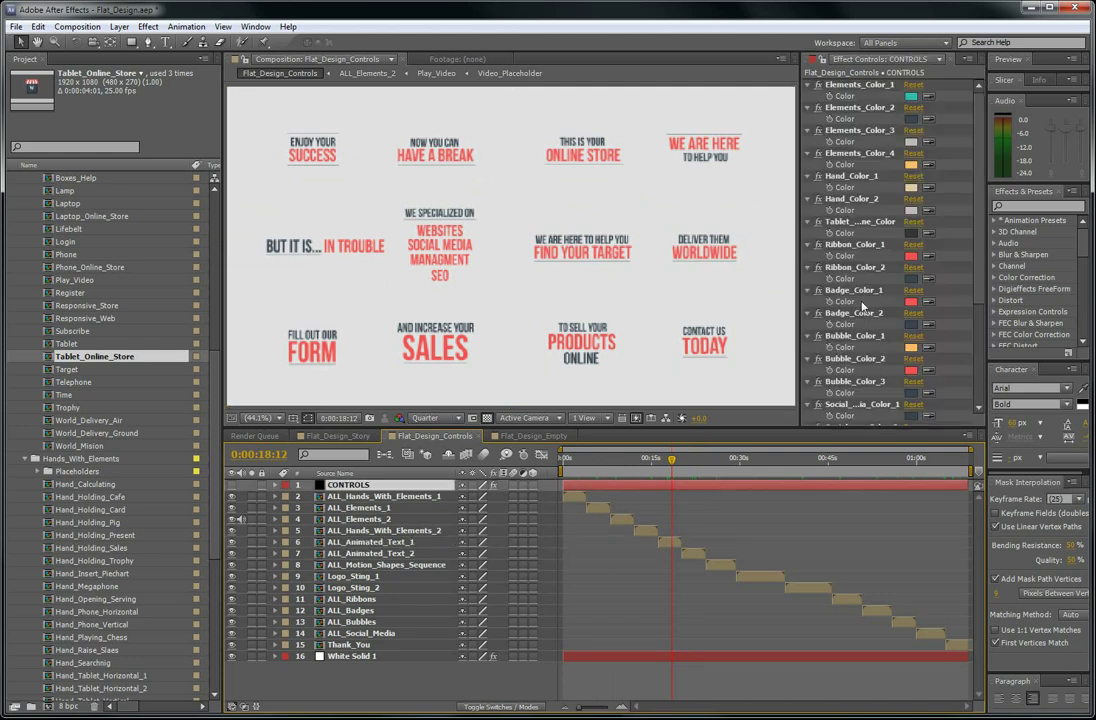
scroll(868, 352, "down", 3)
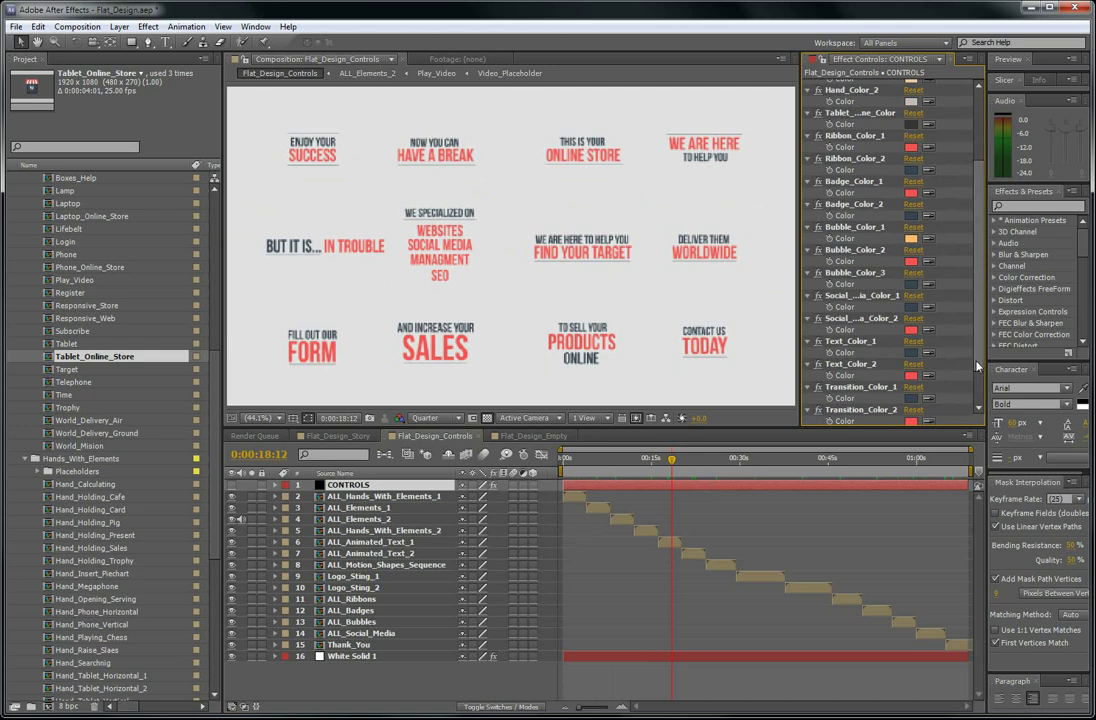
left_click_drag(958, 429, 952, 502)
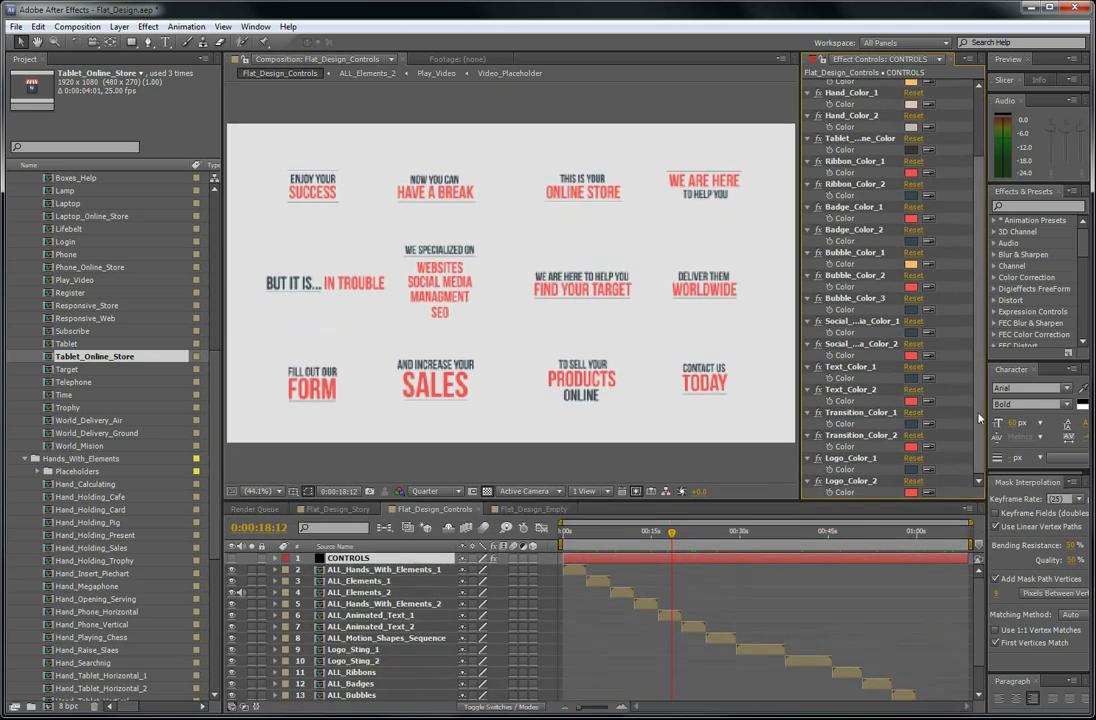
mouse_move(980, 414)
left_mouse_down()
mouse_move(979, 351)
mouse_move(979, 437)
left_mouse_up()
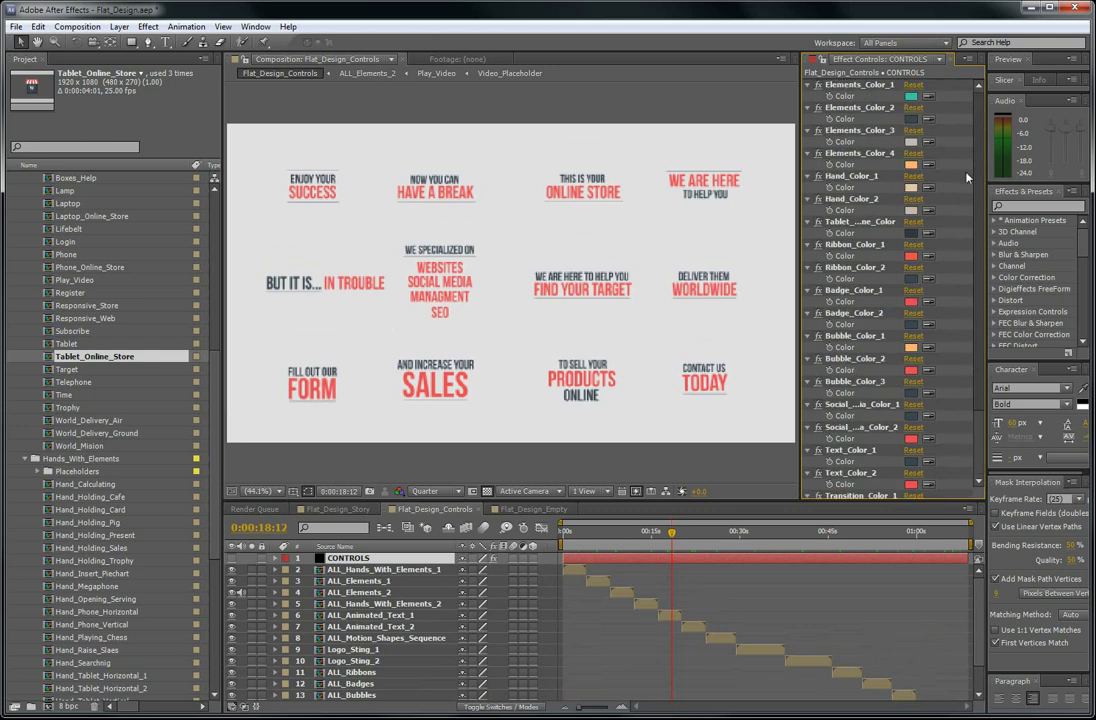
Copy the hex color code 31BAAF from Elements_Color_1 and close its color picker.
left_click(911, 97)
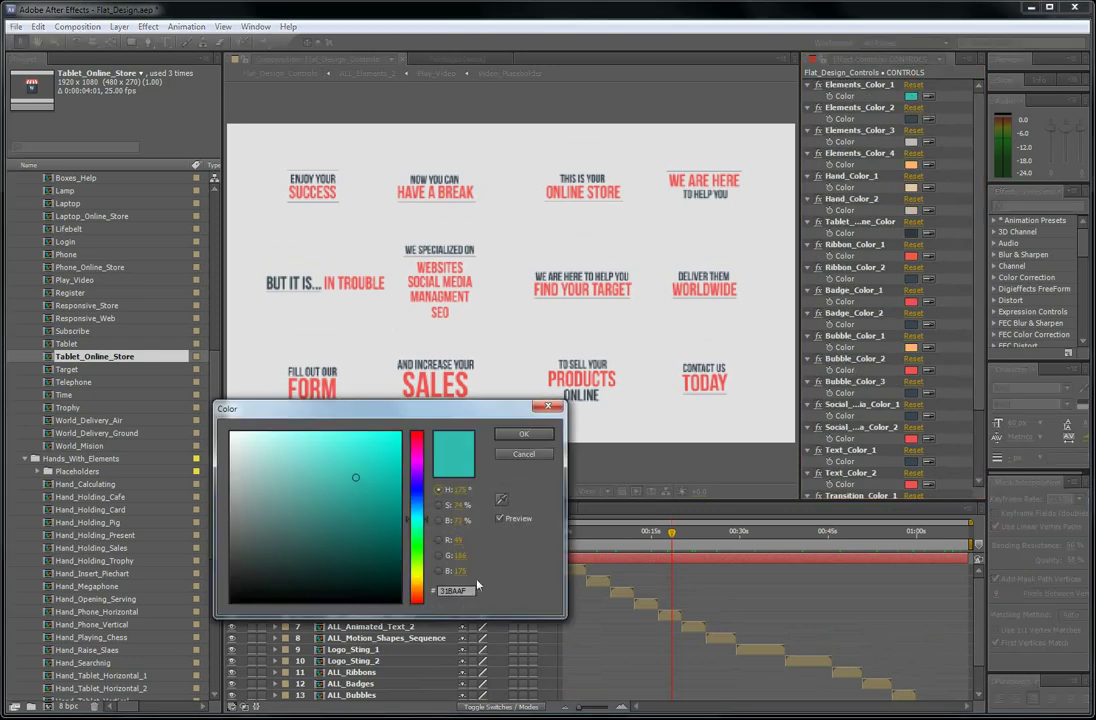
left_click(471, 591)
key("ctrl+c")
left_click(520, 435)
Set the CONTROLS layer's Text_Color_2 to the copied teal, hex 31BAAF.
scroll(837, 330, "down", 3)
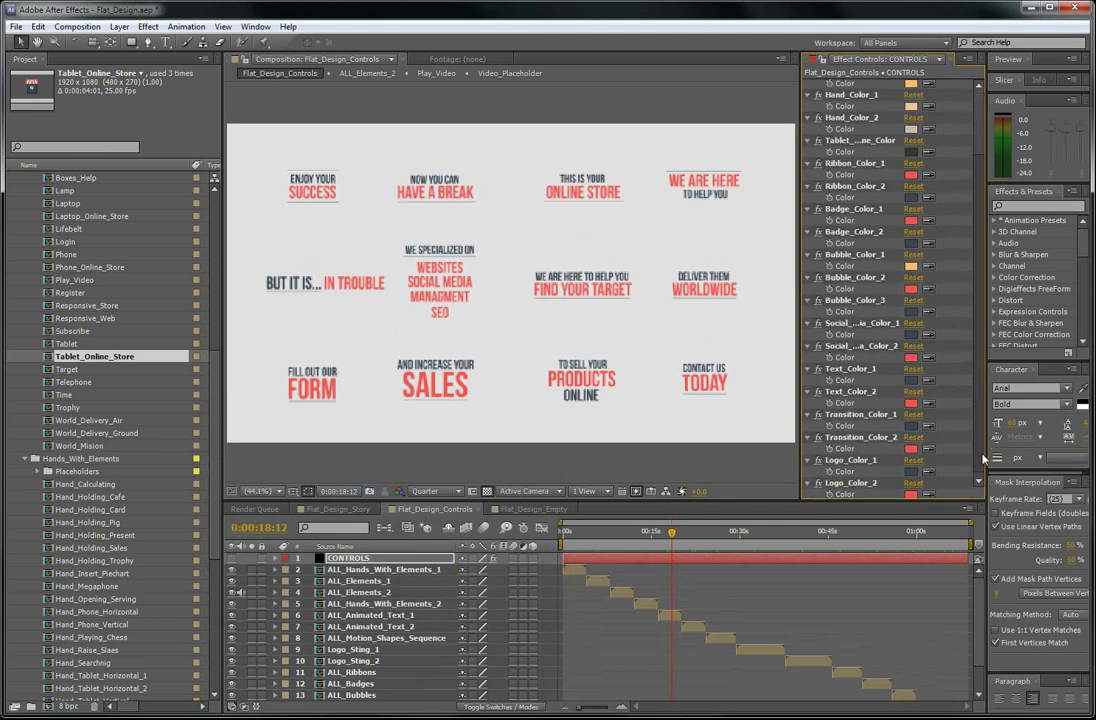
left_click_drag(982, 455, 982, 483)
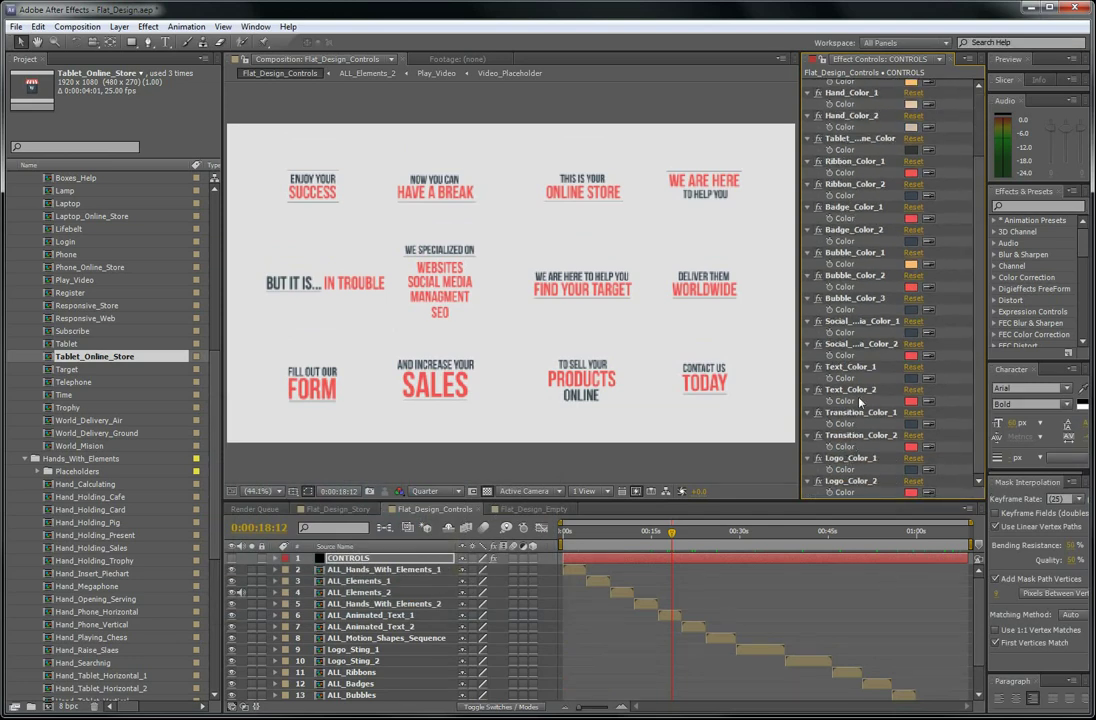
left_click(911, 401)
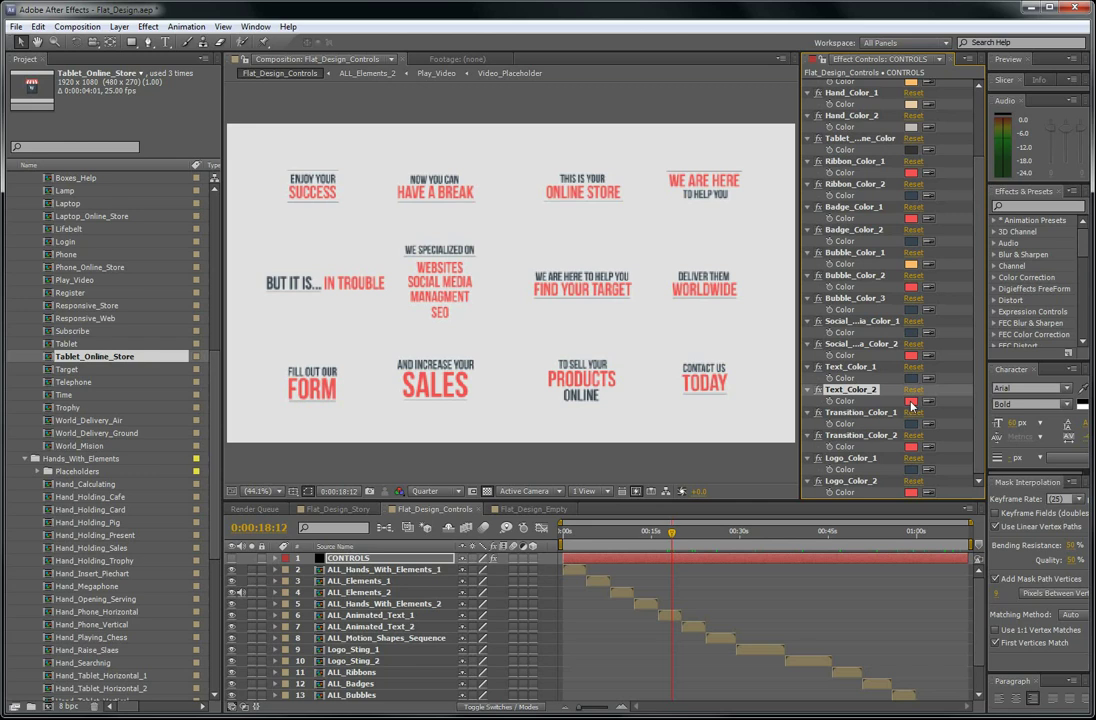
left_click_drag(473, 591, 367, 595)
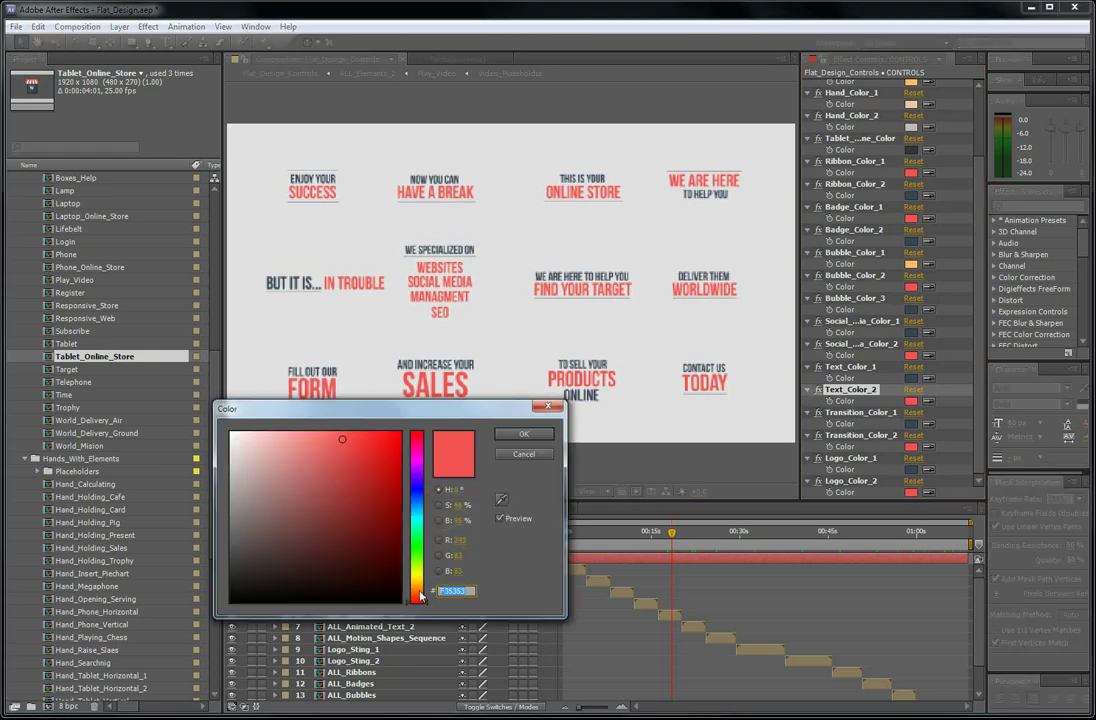
key("ctrl+v")
left_click(520, 435)
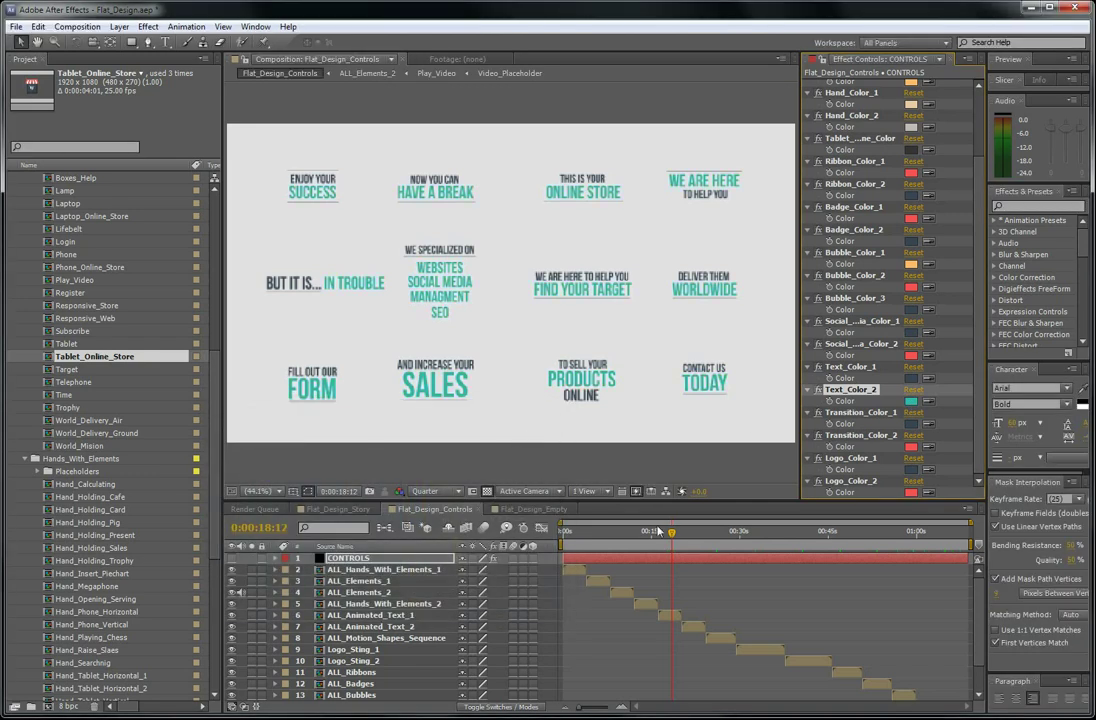
Preview the recolored text, elements and logo stings through the timeline, stopping on the ALL_Ribbons layer at 0:00:48:14.
left_click(690, 532)
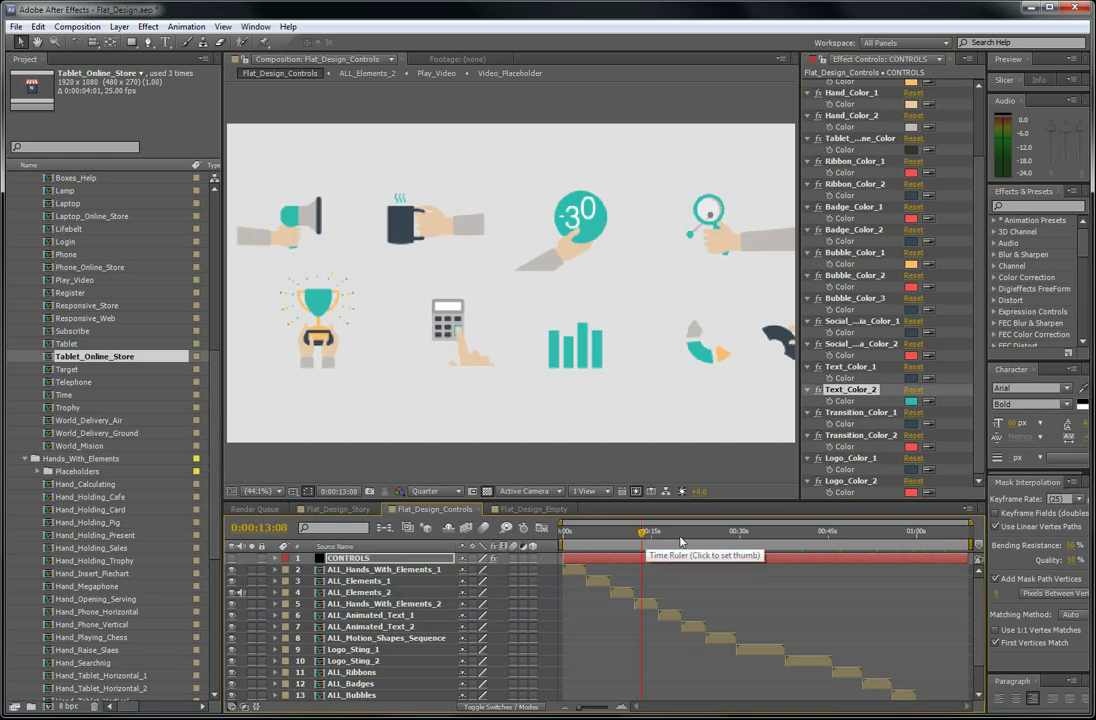
left_click_drag(690, 540, 748, 550)
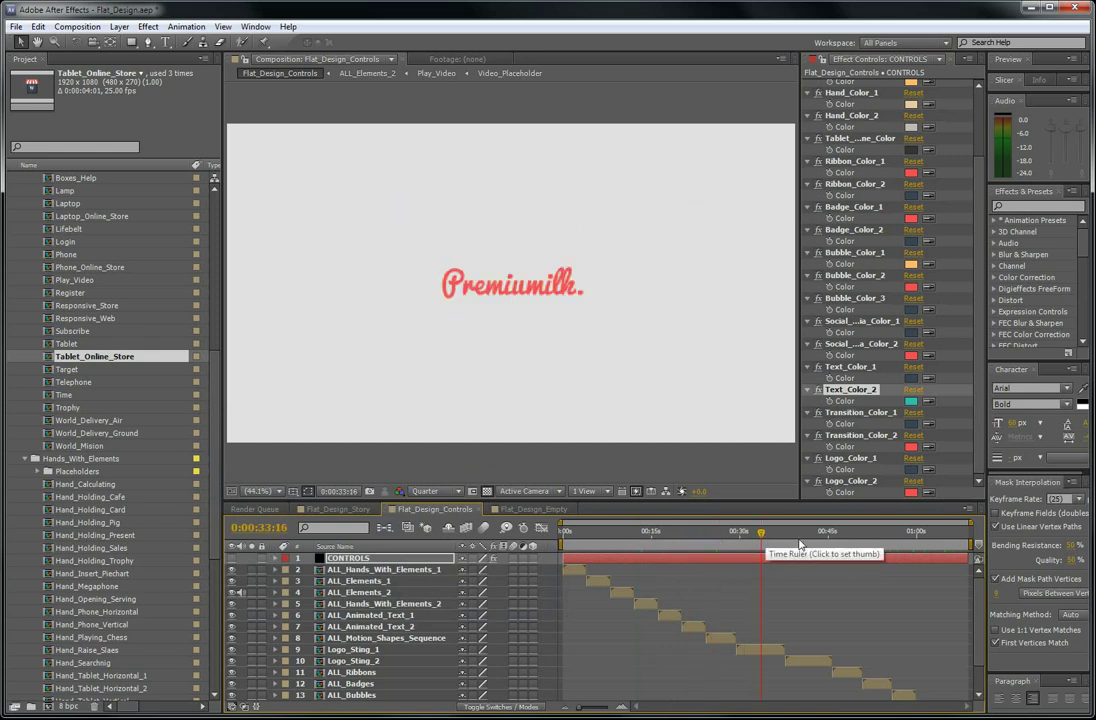
left_click(806, 542)
scroll(866, 574, "down", 1)
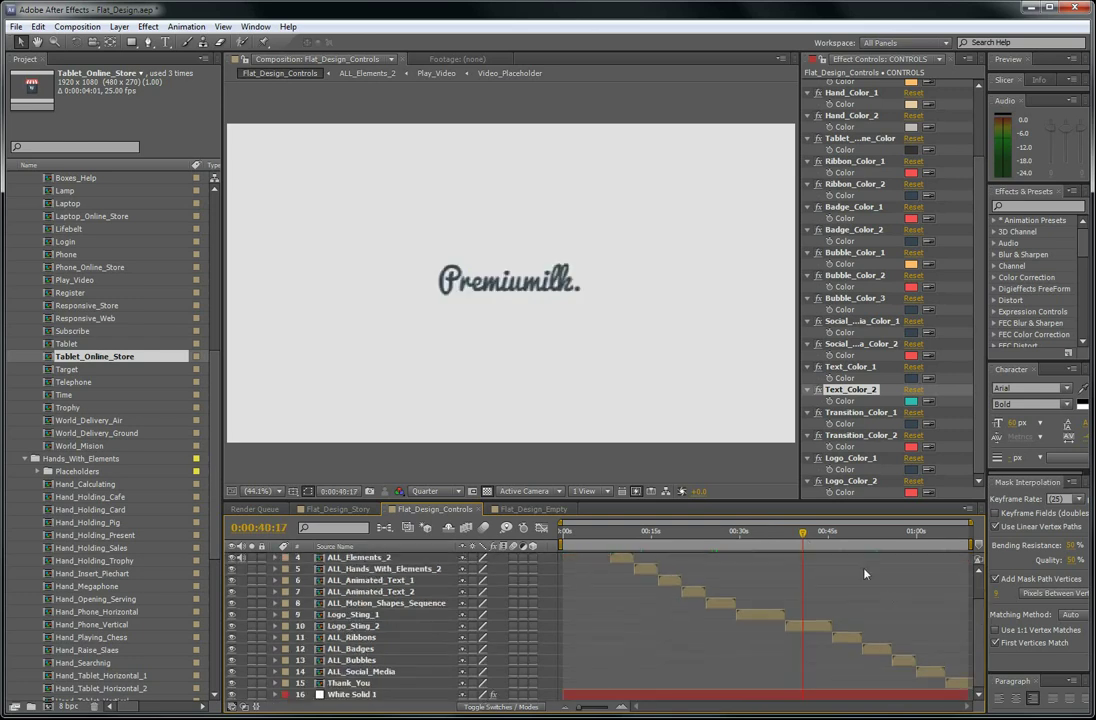
left_click(845, 638)
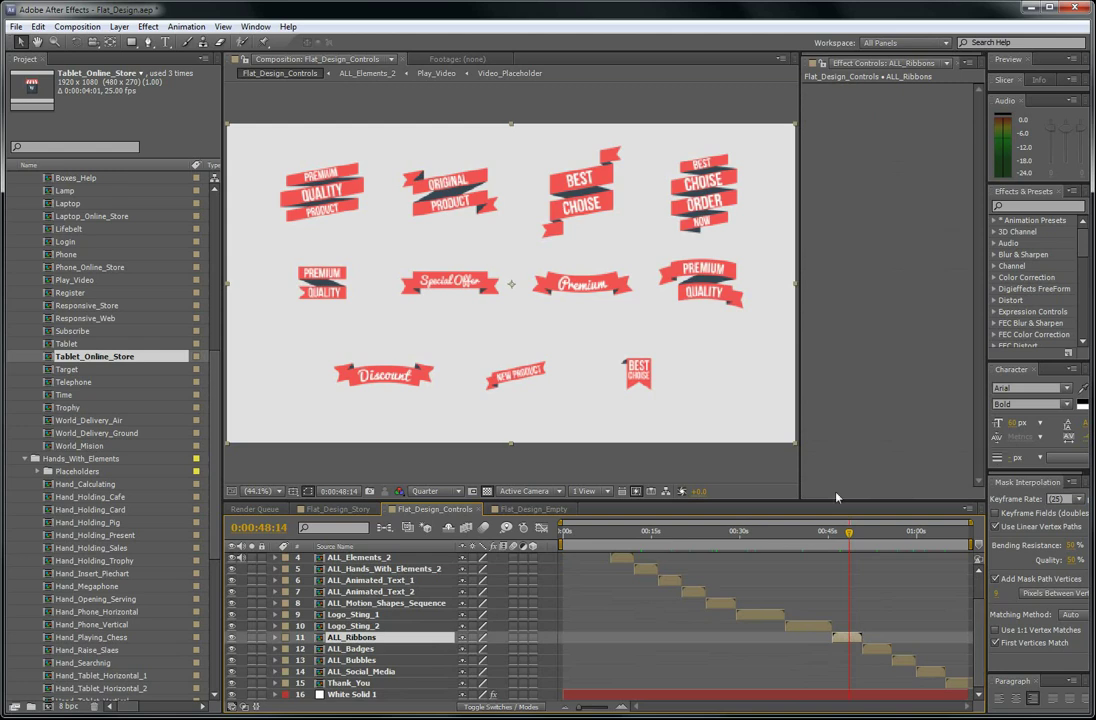
Select the CONTROLS layer and review the ribbon, badge, bubble and social media color effects.
scroll(897, 575, "up", 1)
left_click(340, 558)
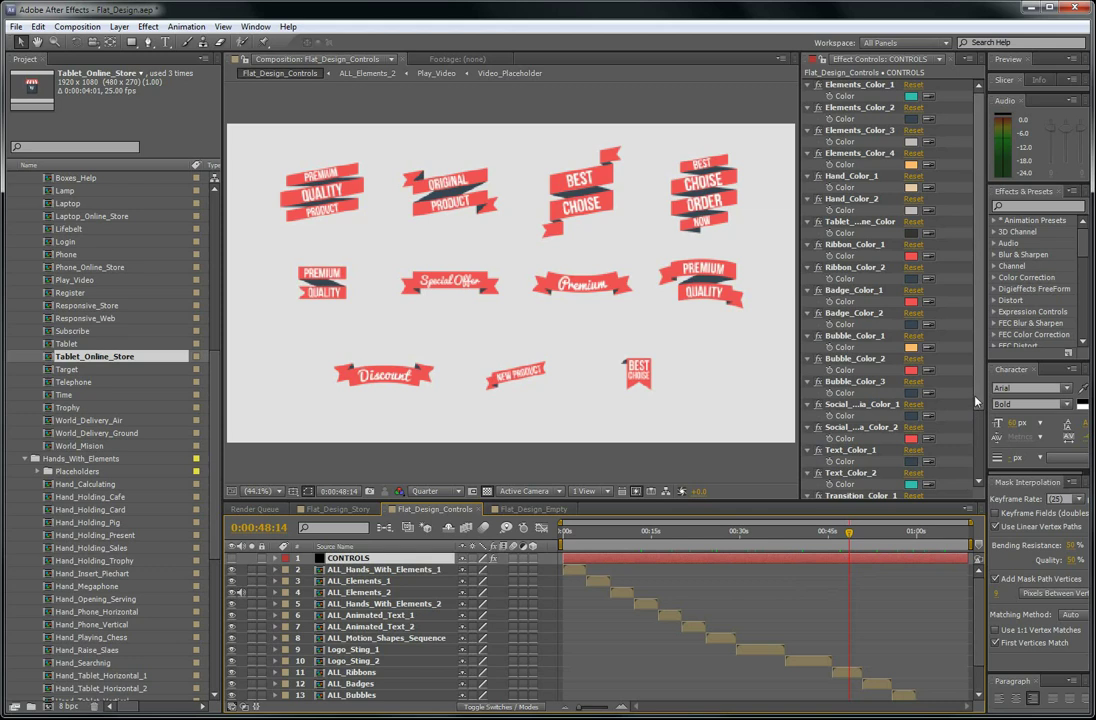
scroll(974, 389, "down", 2)
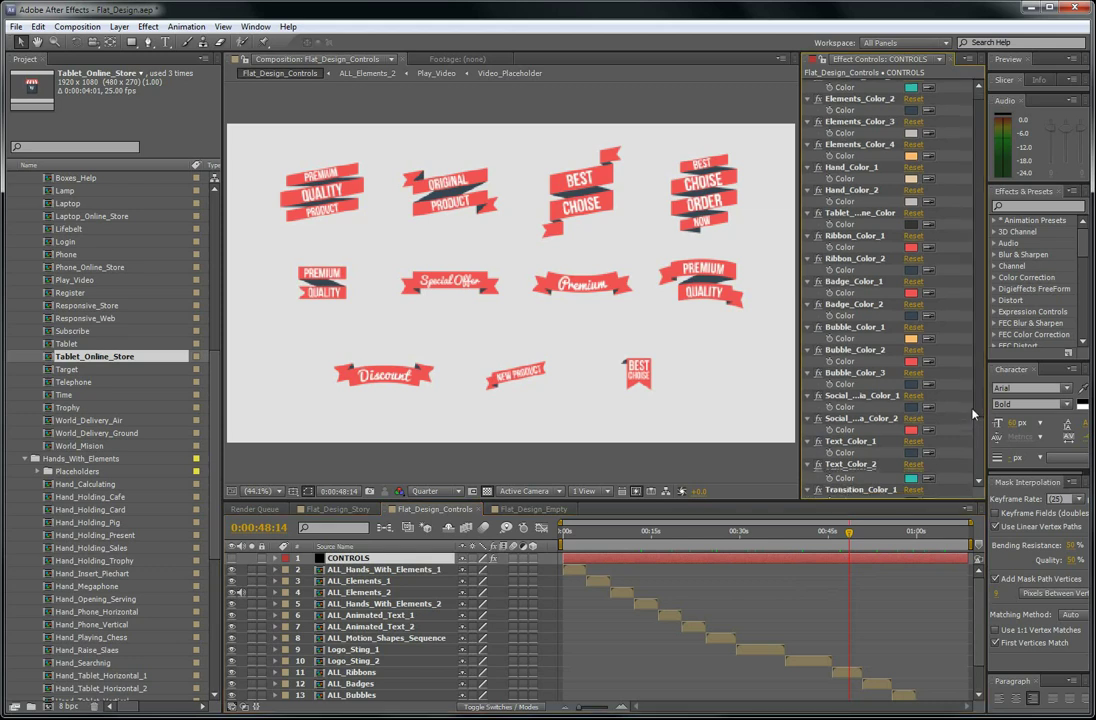
scroll(967, 349, "up", 1)
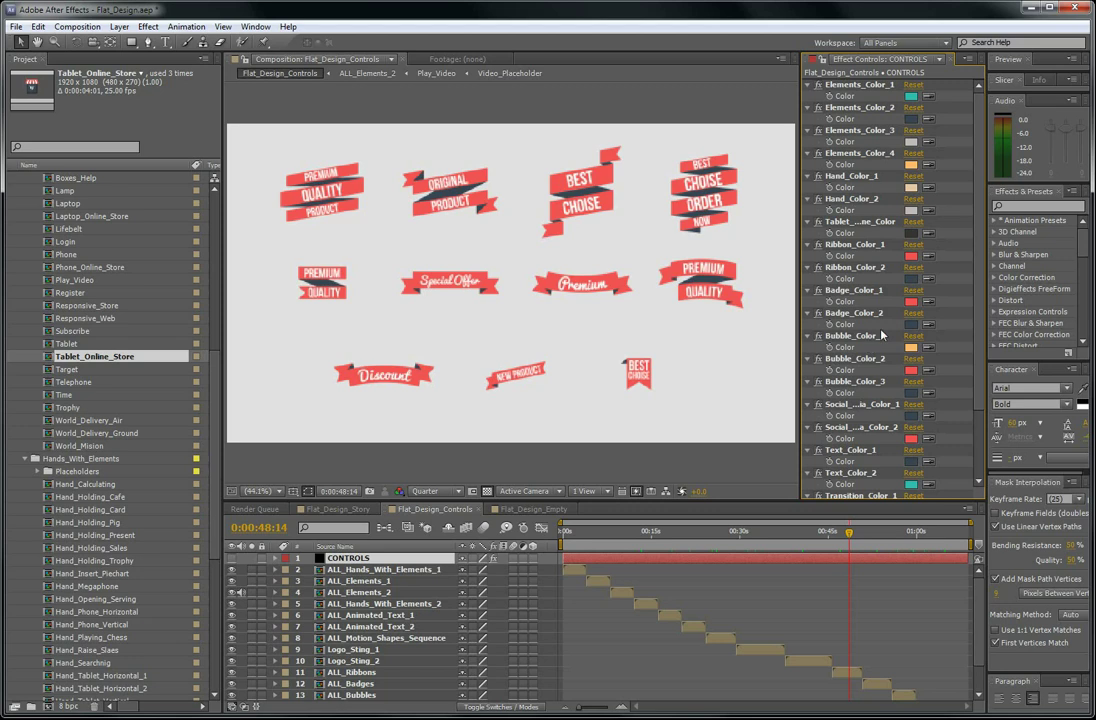
Open the Flat_Design_Story composition, preview the recolored scenes up to 0:00:58:03 and look through its layer list.
left_click(338, 509)
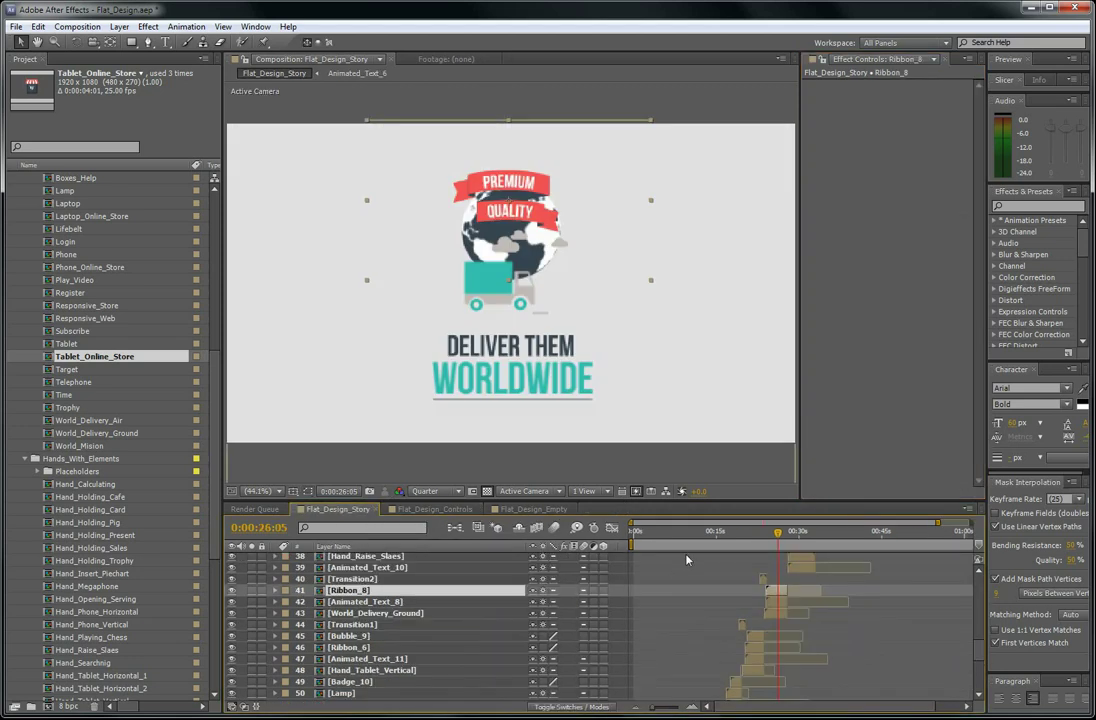
left_click_drag(688, 535, 965, 547)
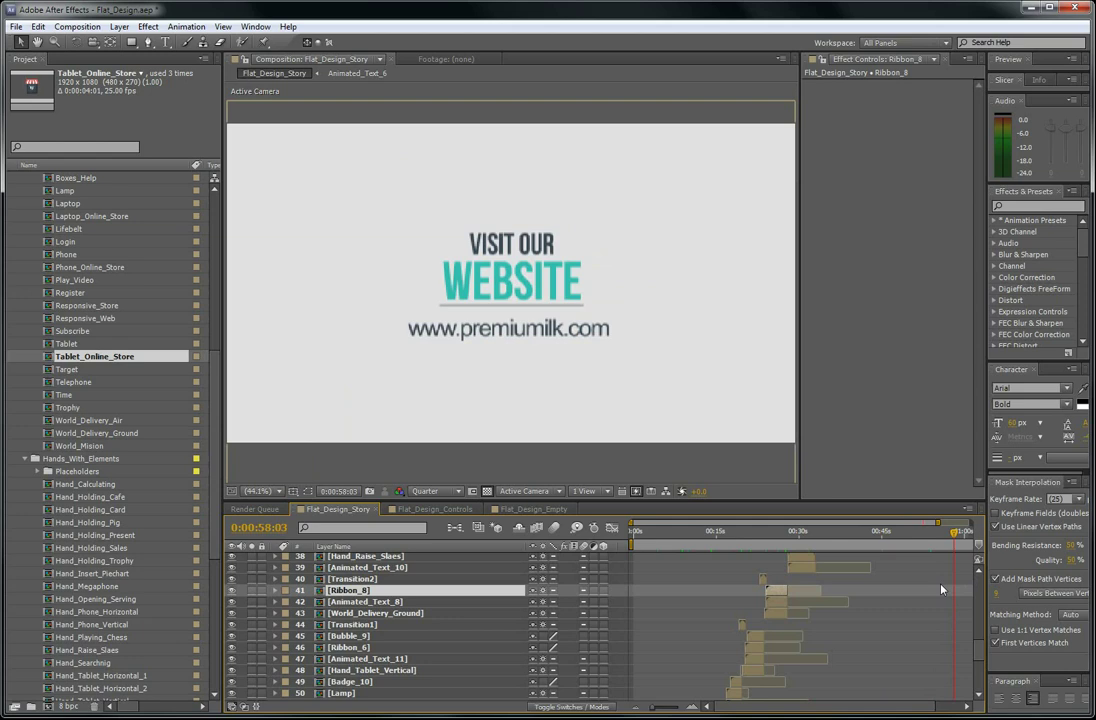
scroll(926, 587, "down", 2)
scroll(984, 582, "up", 6)
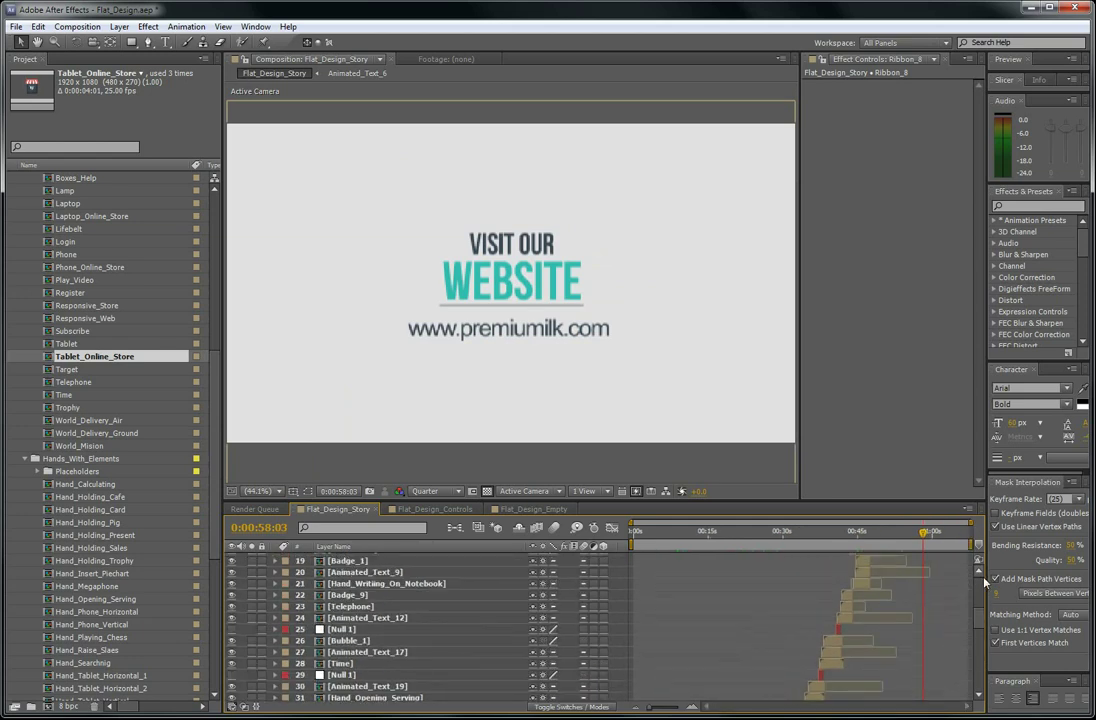
scroll(984, 581, "up", 4)
Switch to the Flat_Design_Empty composition and make the timeline area slightly taller.
left_click(430, 509)
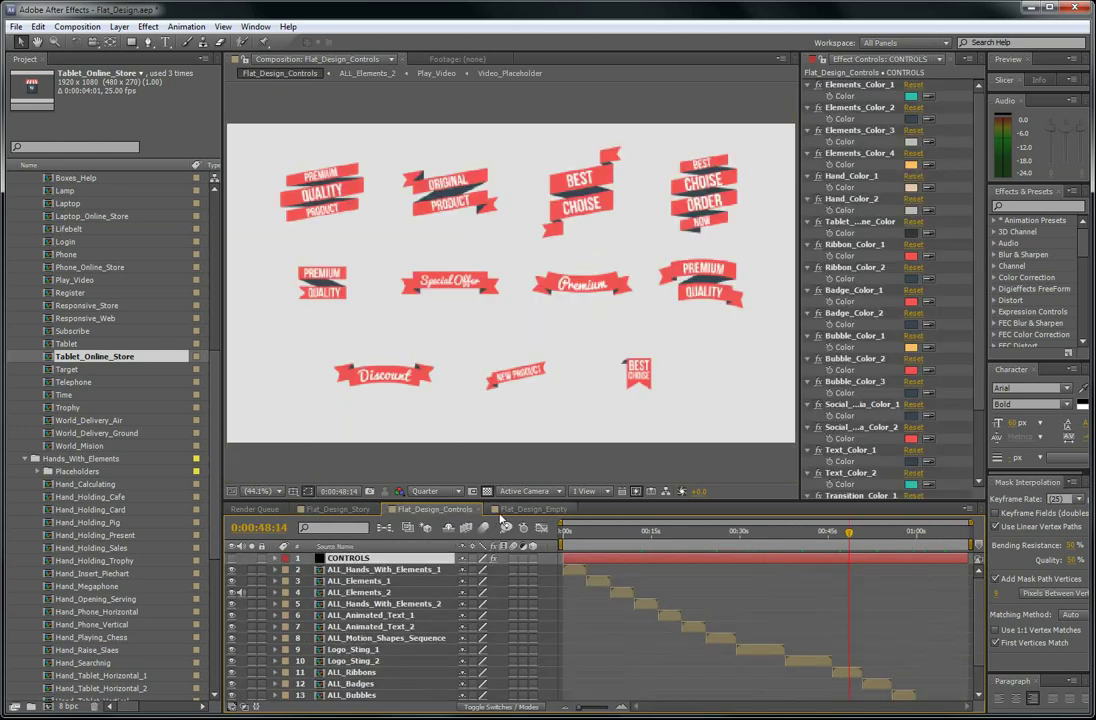
left_click(533, 509)
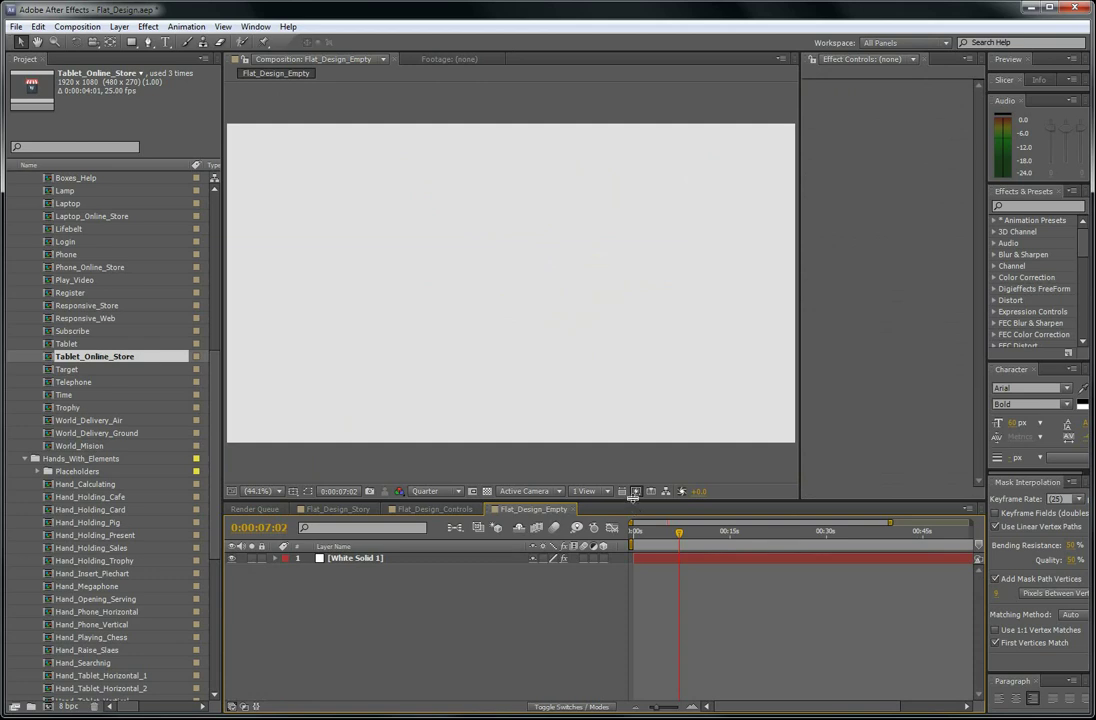
left_click_drag(633, 498, 633, 470)
Collapse the Hands_With_Elements, Ribbons, Elements and Animated_Text folders in the project's Content folder.
left_click(25, 459)
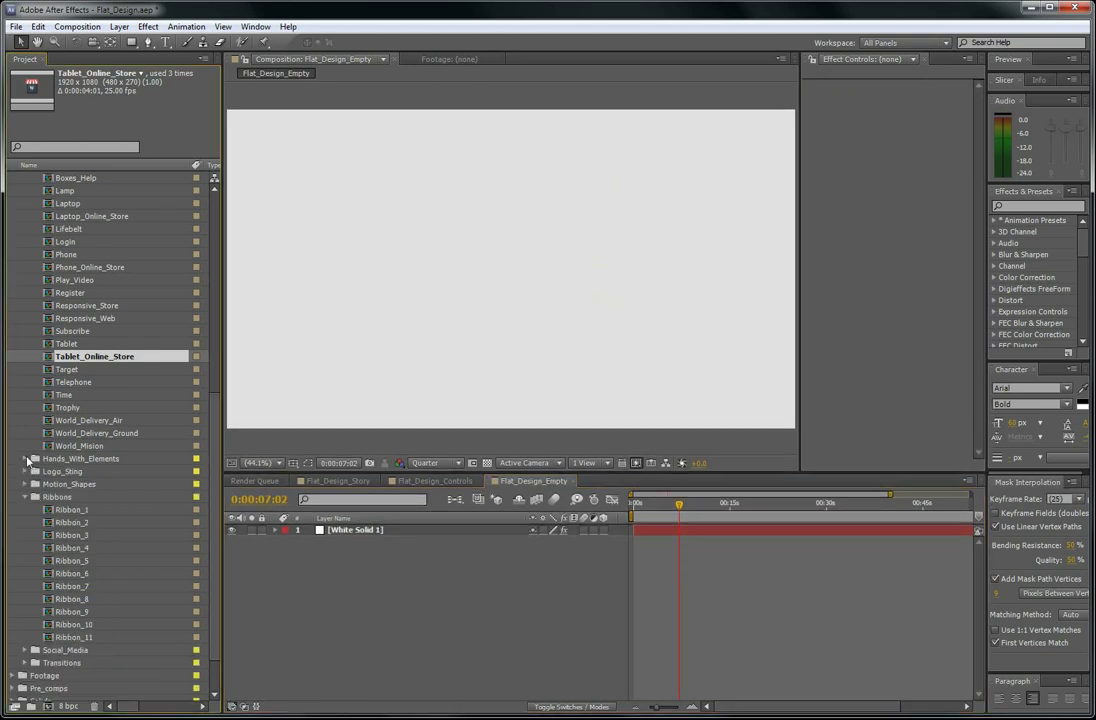
left_click(26, 497)
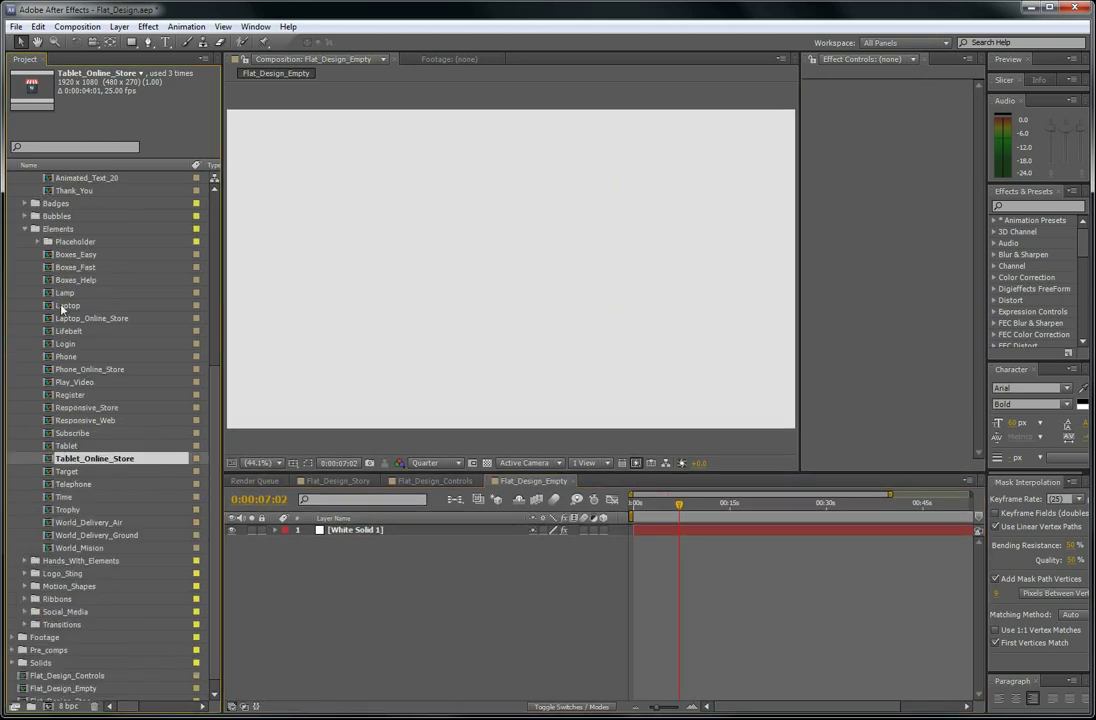
left_click(25, 229)
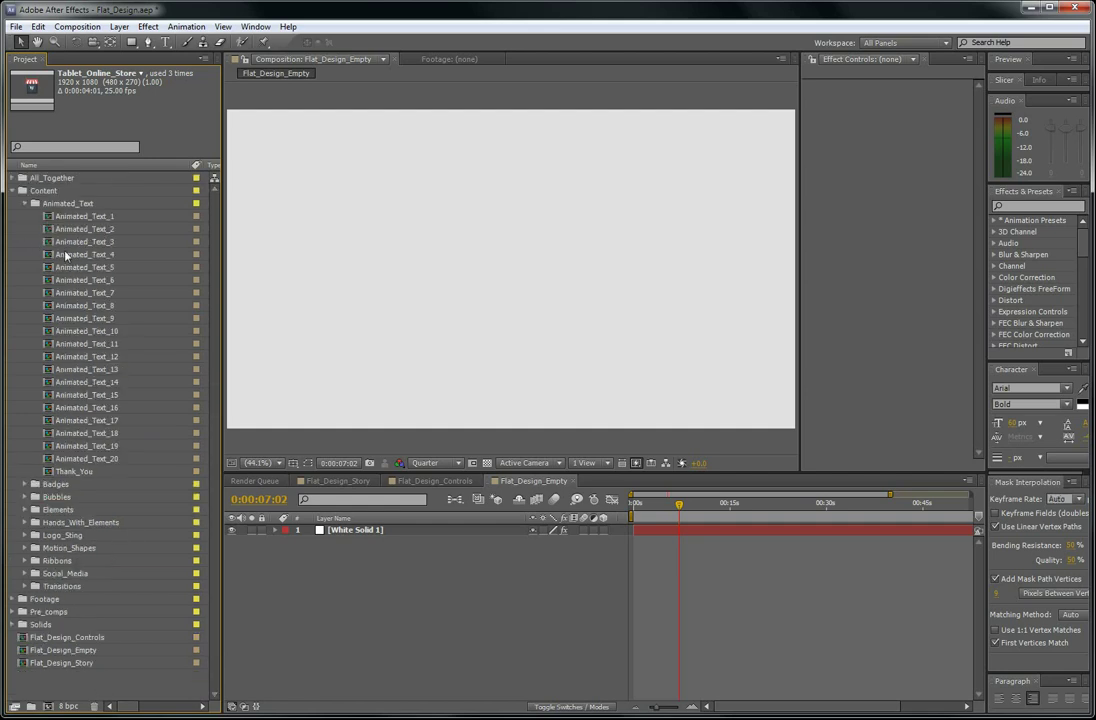
left_click(25, 204)
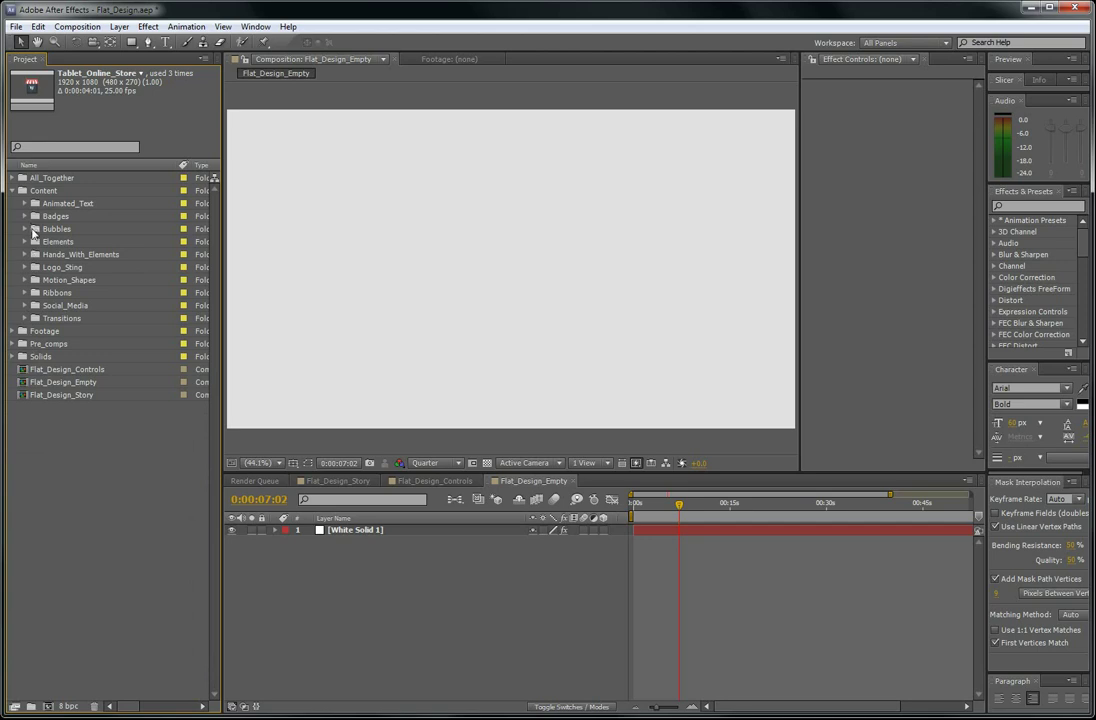
From Flat_Design_Controls, open the ALL_Hands_With_Elements_1 composition and reveal the Hand_Tablet_Horizontal_2 layer's source in the project.
left_click(330, 482)
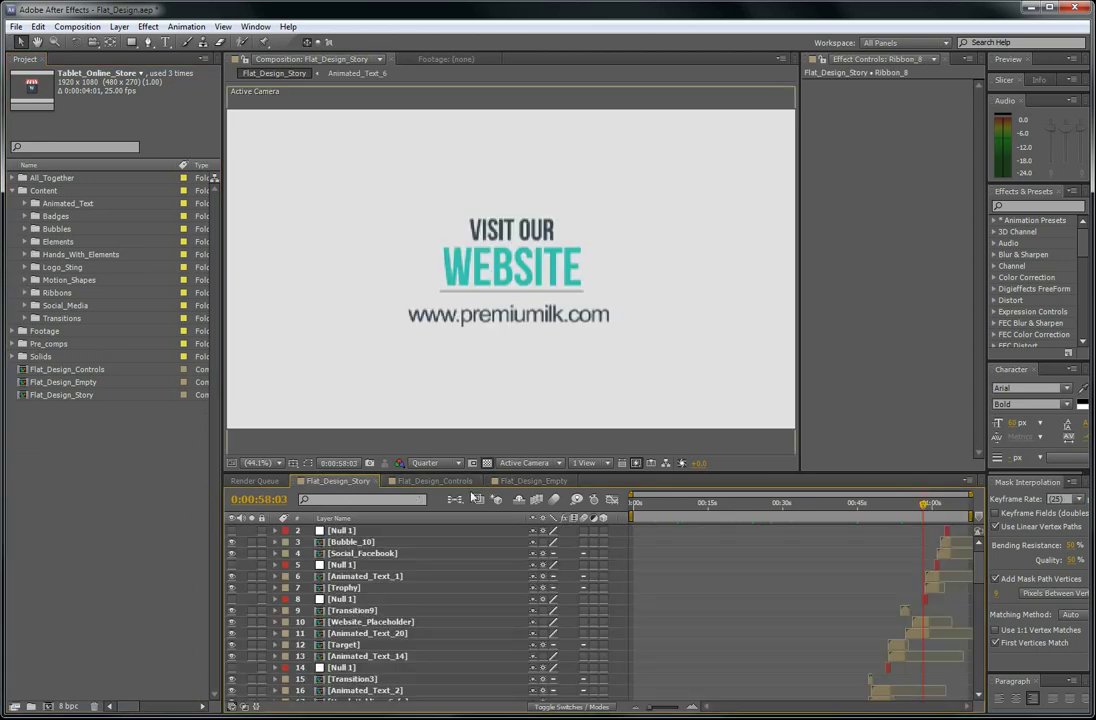
left_click(533, 481)
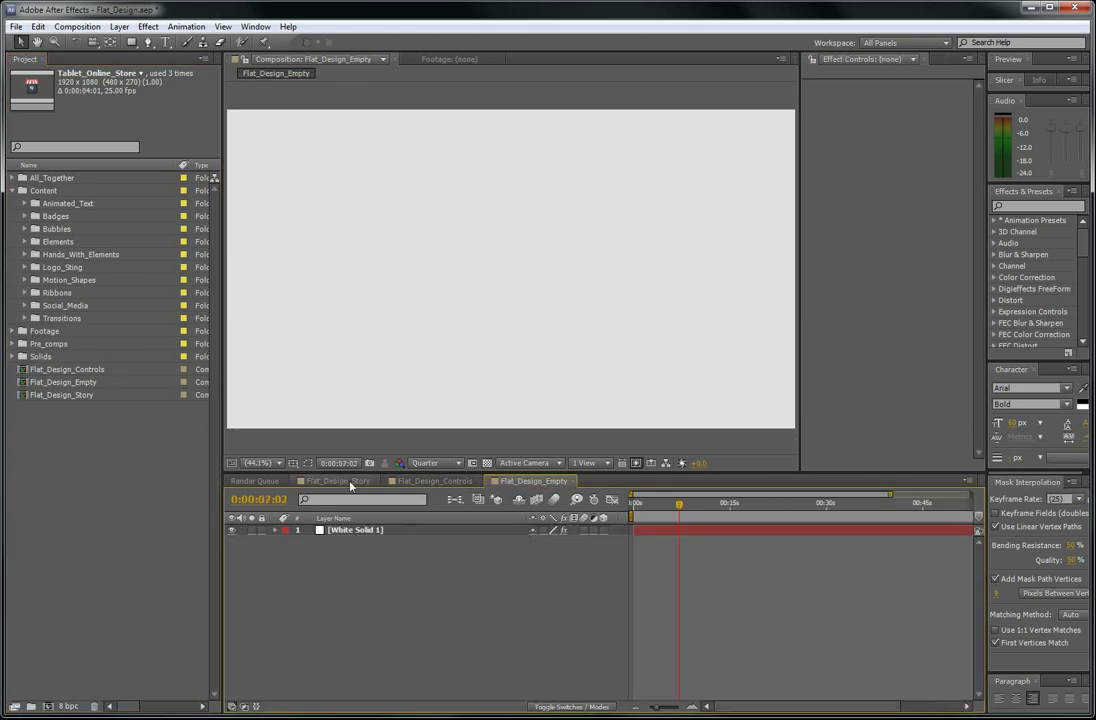
left_click(434, 481)
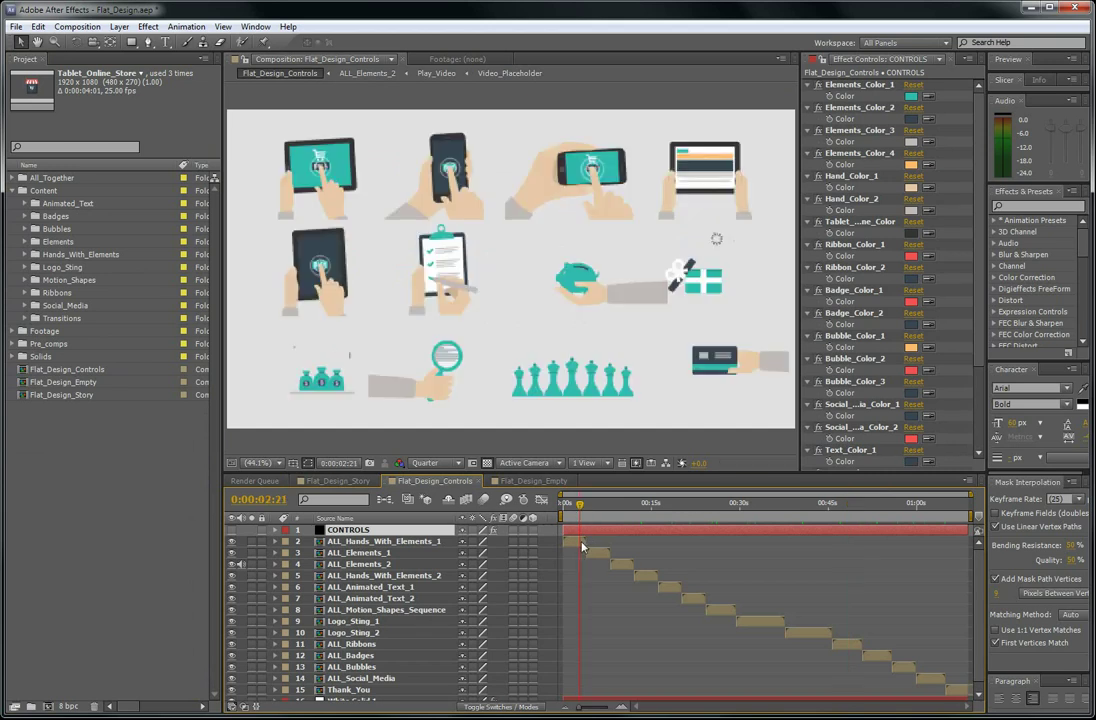
left_click(385, 541)
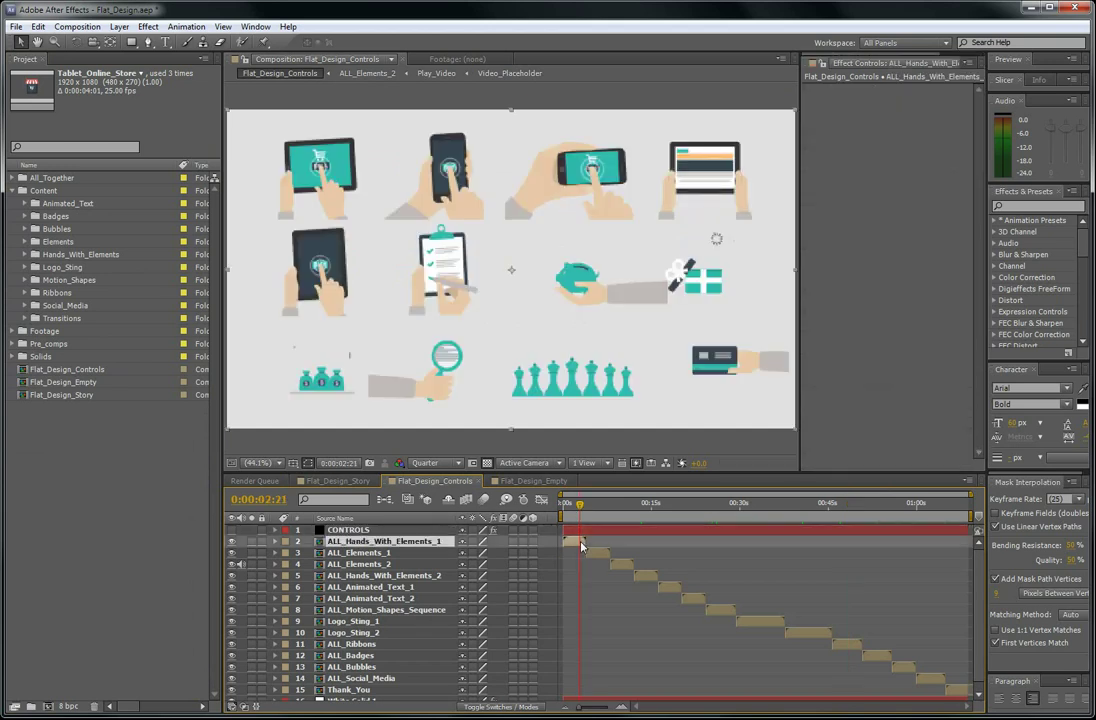
double_click(388, 545)
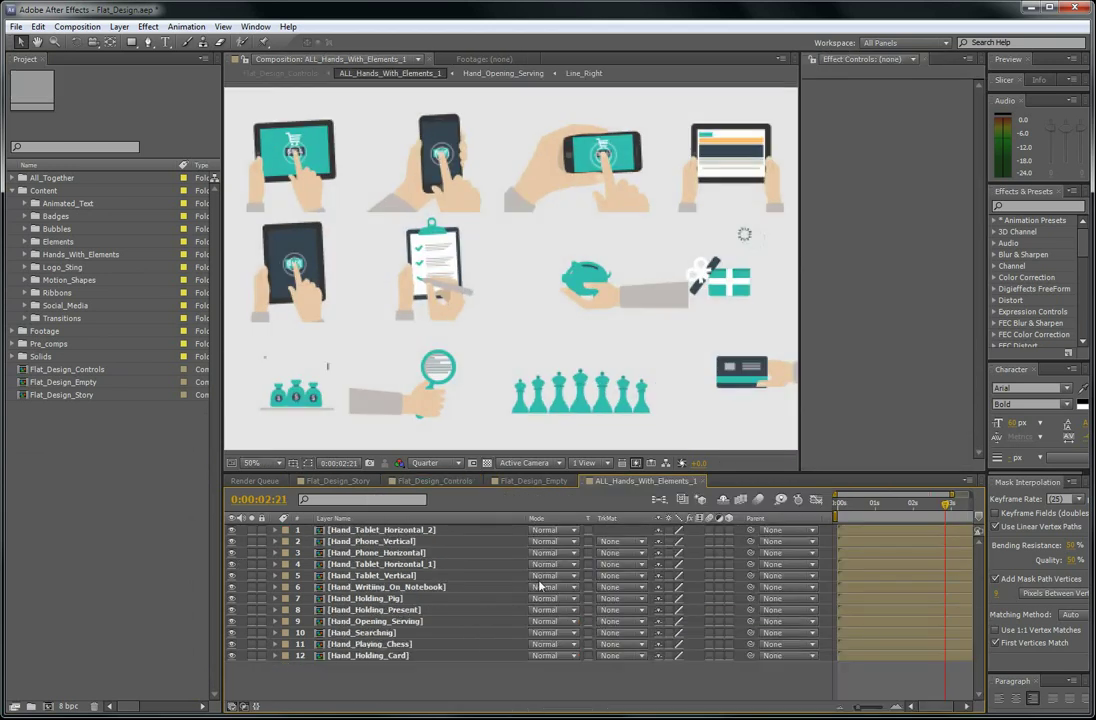
right_click(316, 184)
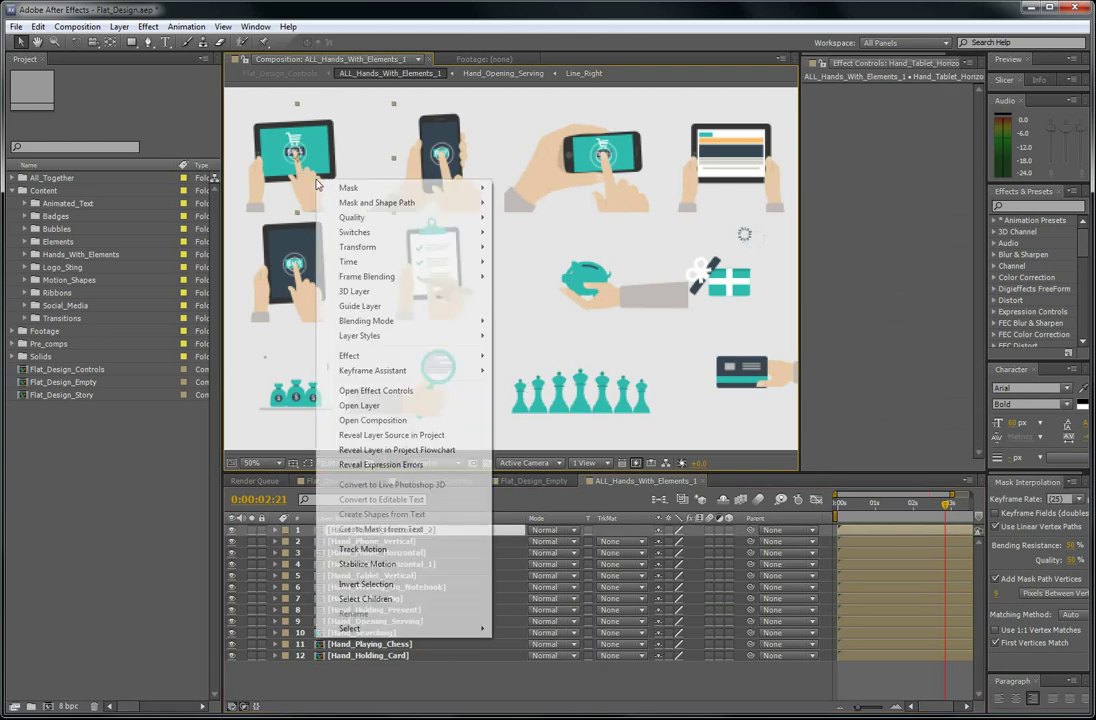
left_click(380, 435)
Add Hand_Tablet_Horizontal_2 to the Flat_Design_Empty composition above the white solid and move the current time to 0:00:02:10.
left_click(356, 483)
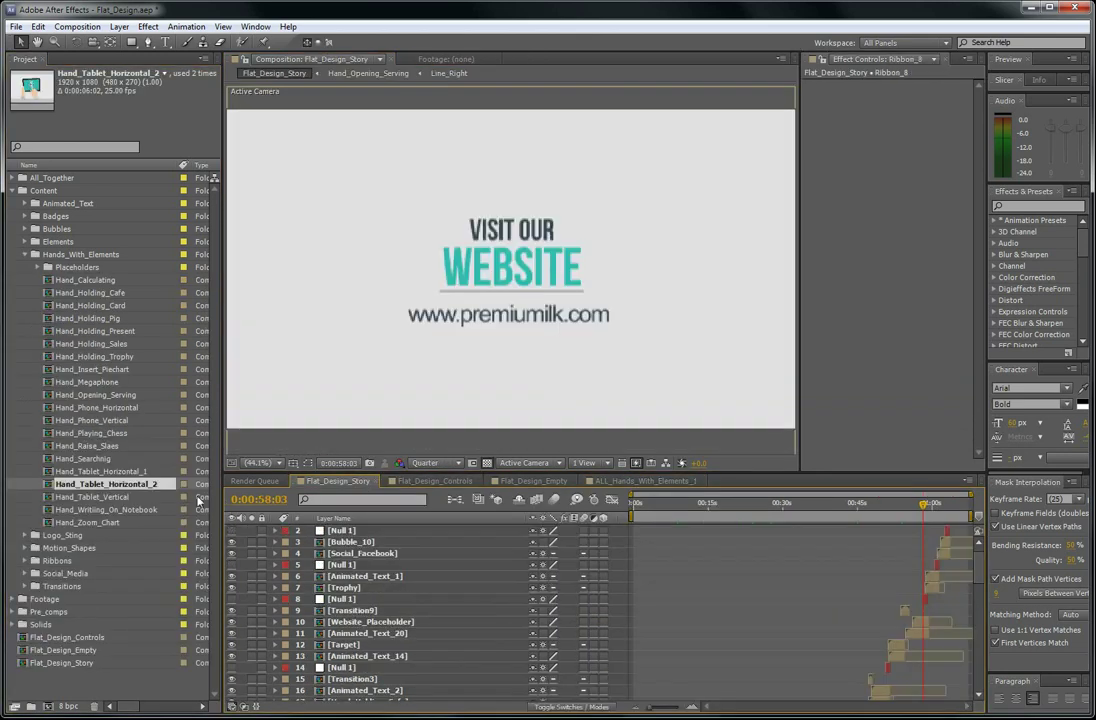
left_click(533, 481)
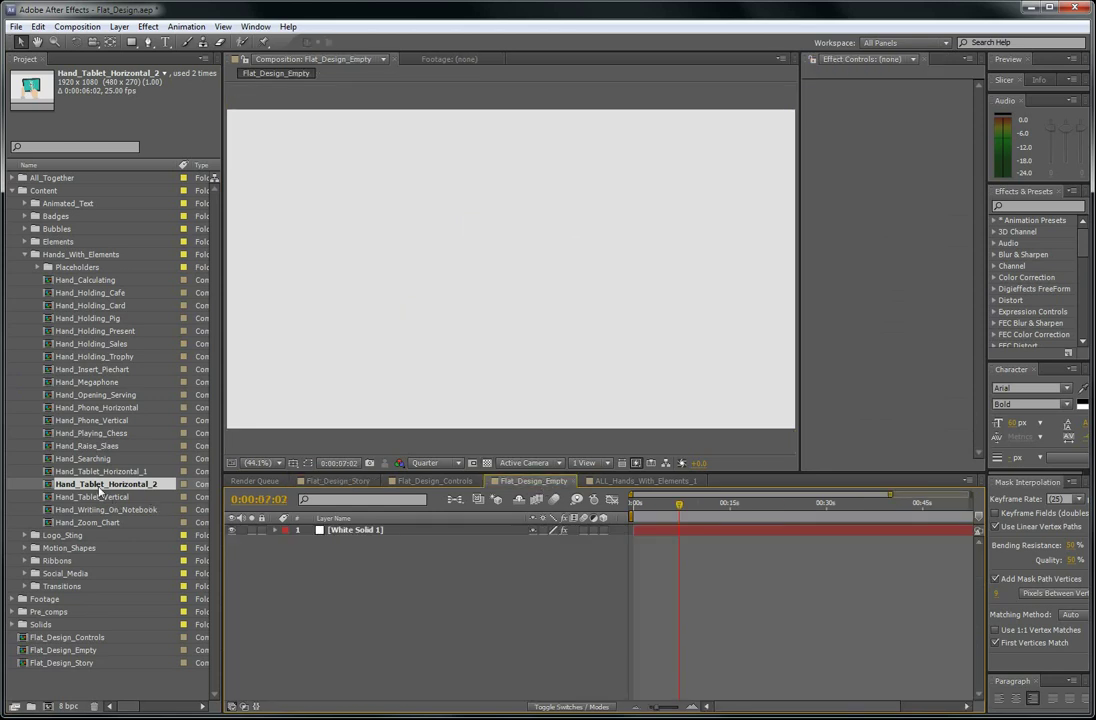
left_click_drag(100, 490, 374, 540)
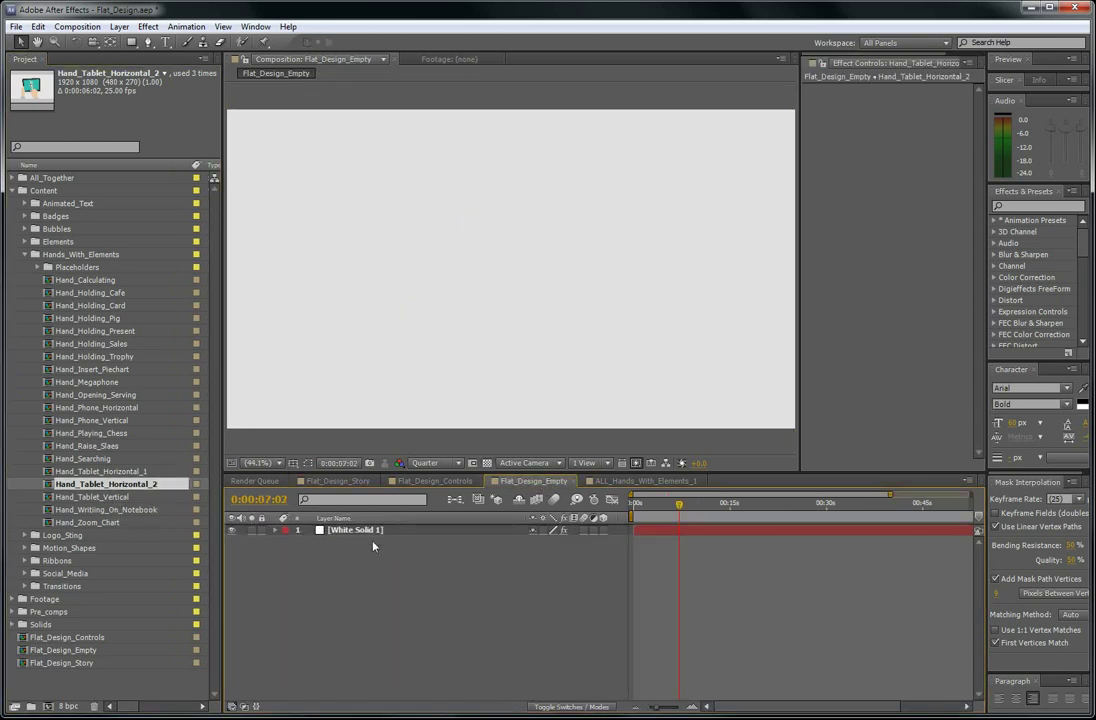
left_click(649, 508)
scroll(489, 348, "down", 1)
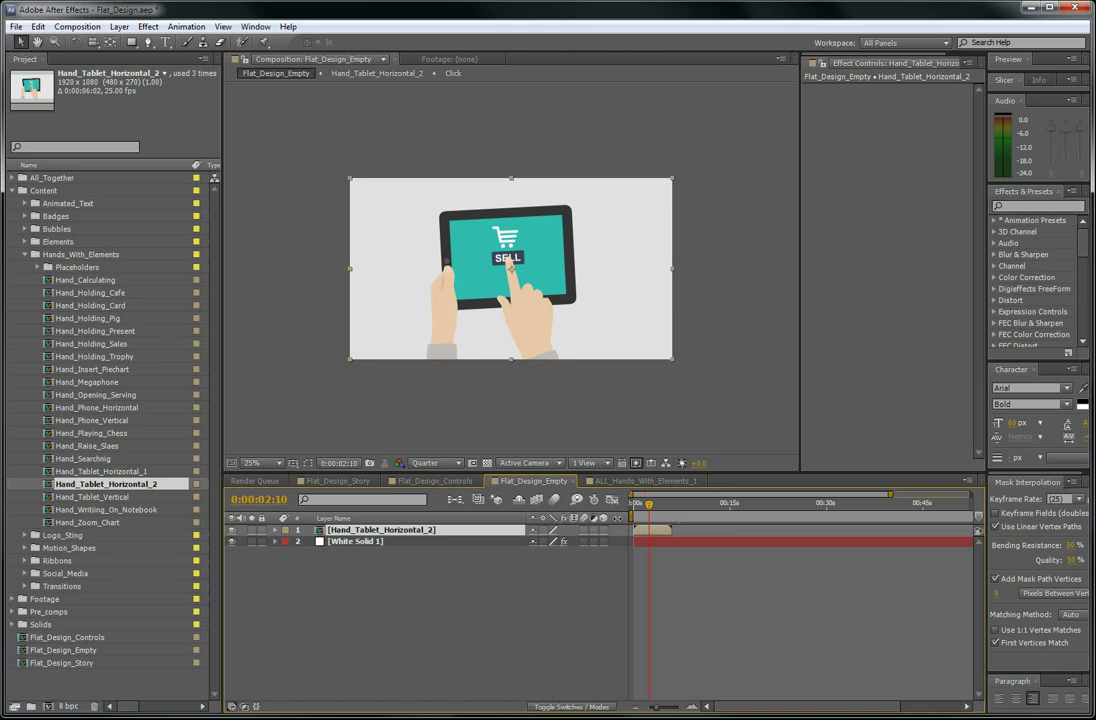
Scale the Hand_Tablet_Horizontal_2 layer to 70% and turn on collapse transformations for it.
key("s")
left_click(549, 541)
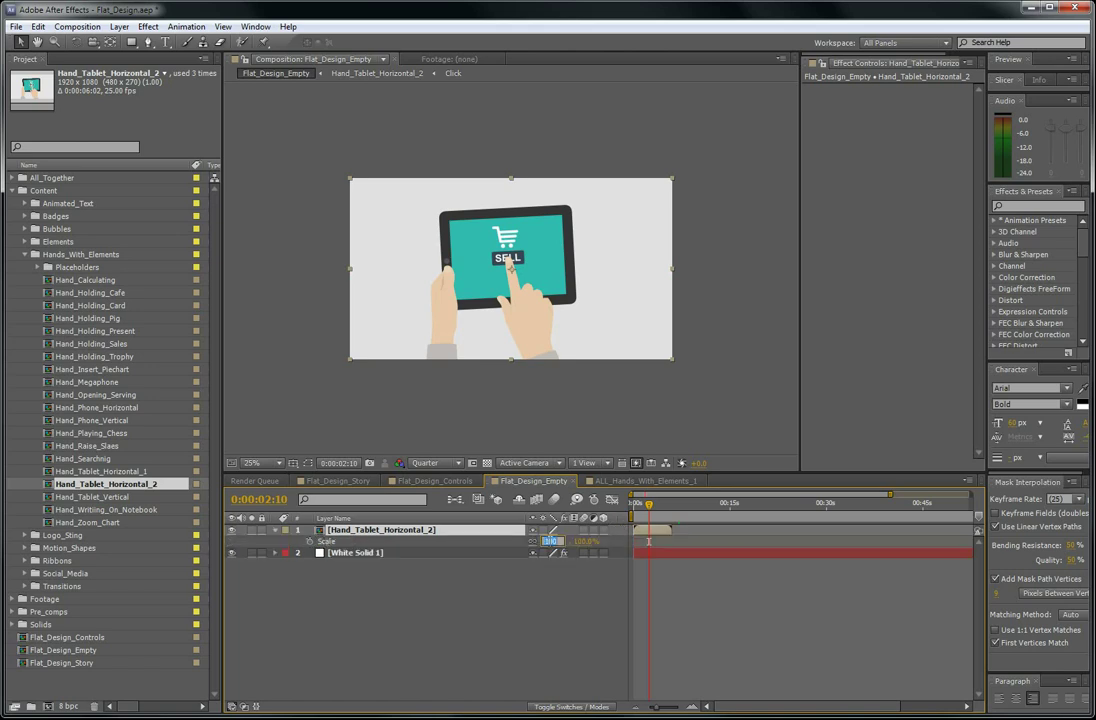
type("70")
key("Return")
scroll(482, 429, "up", 2)
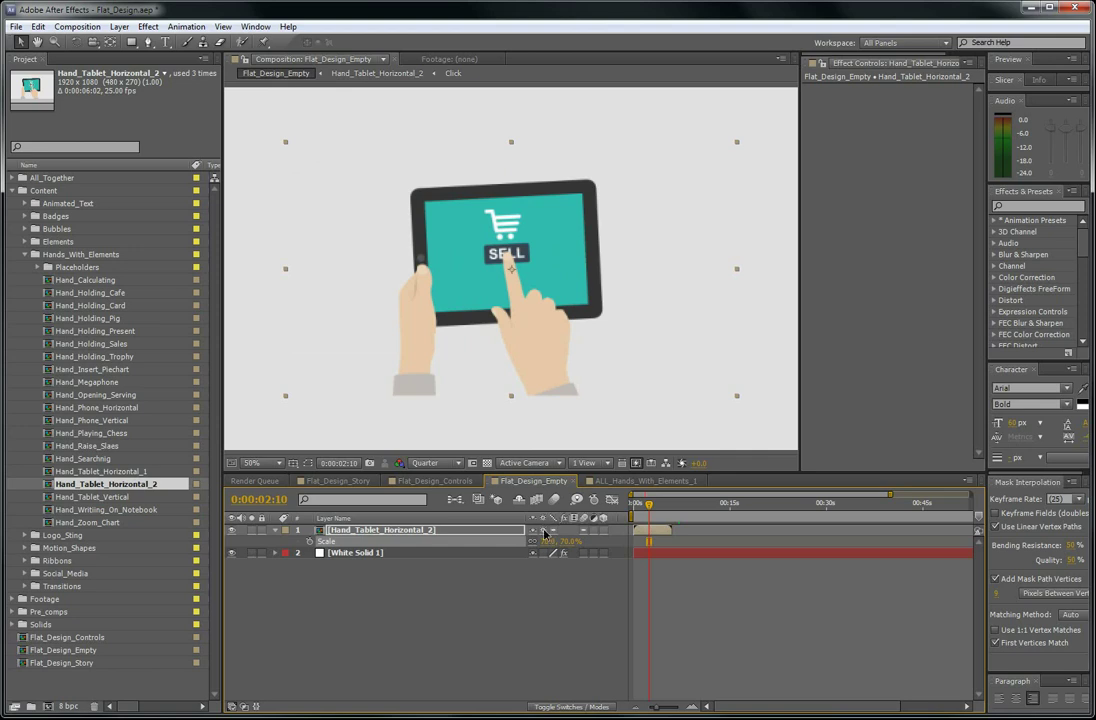
scroll(543, 435, "down", 2)
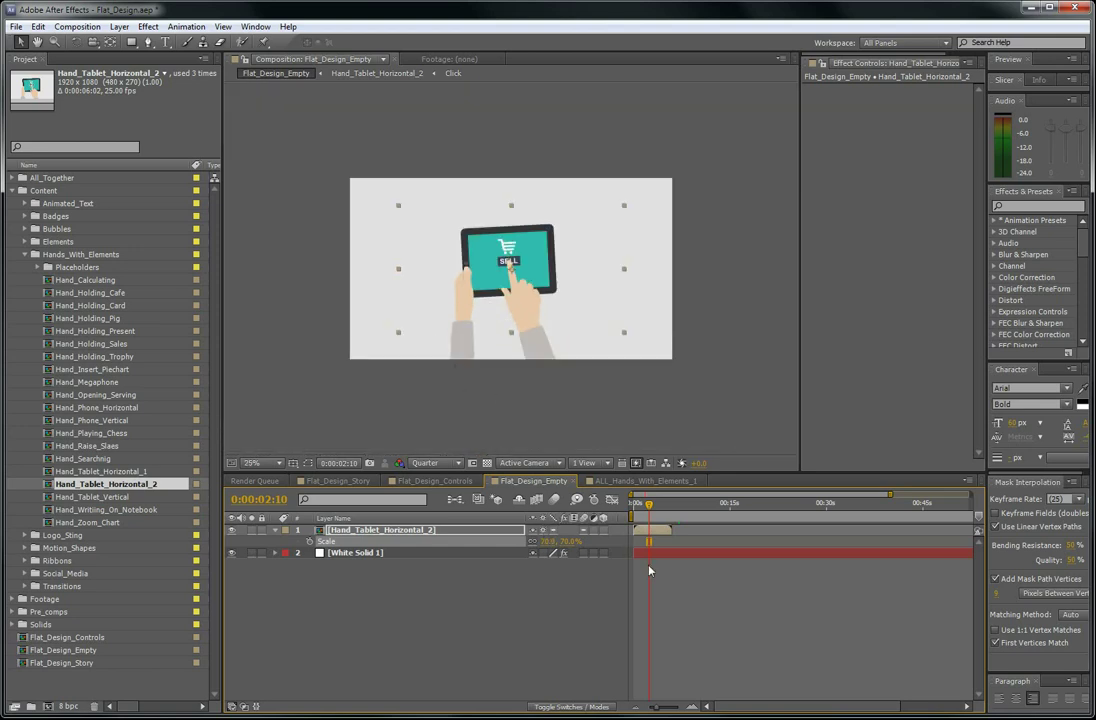
Return to 0:00:00:00 and preview the Hand_Tablet_Horizontal_2 animation.
left_click_drag(516, 327, 441, 327)
left_click(633, 503)
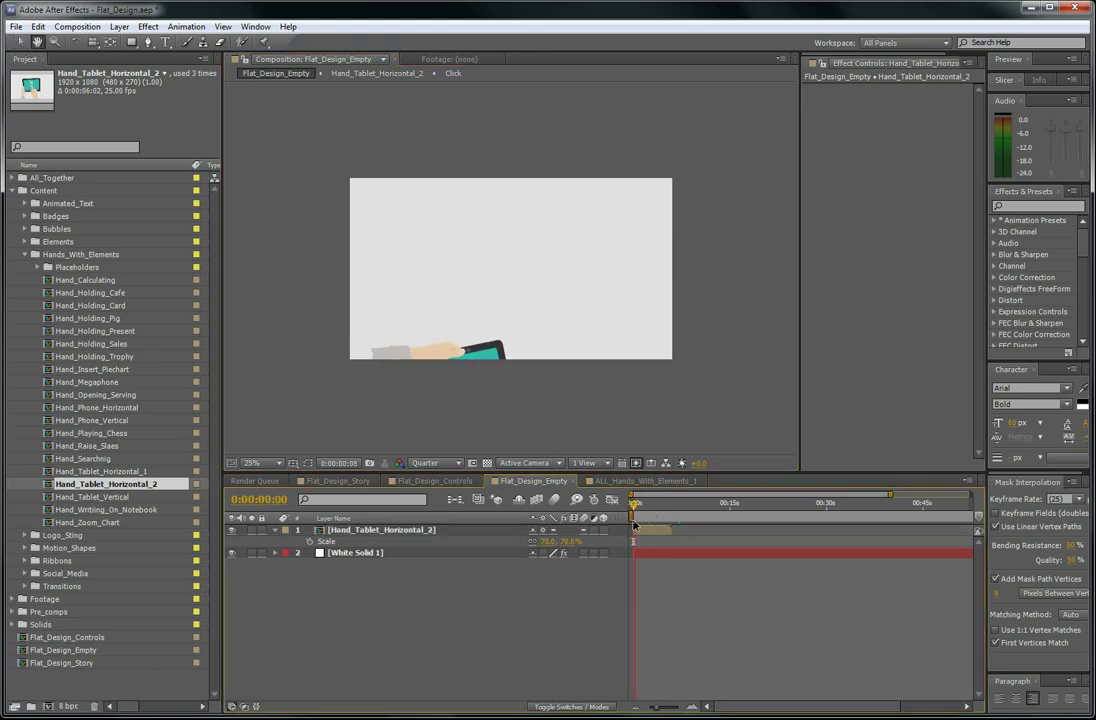
Scale the Hand_Tablet_Horizontal_2 layer to 80% and move the current time to 0:00:04:02.
key("space")
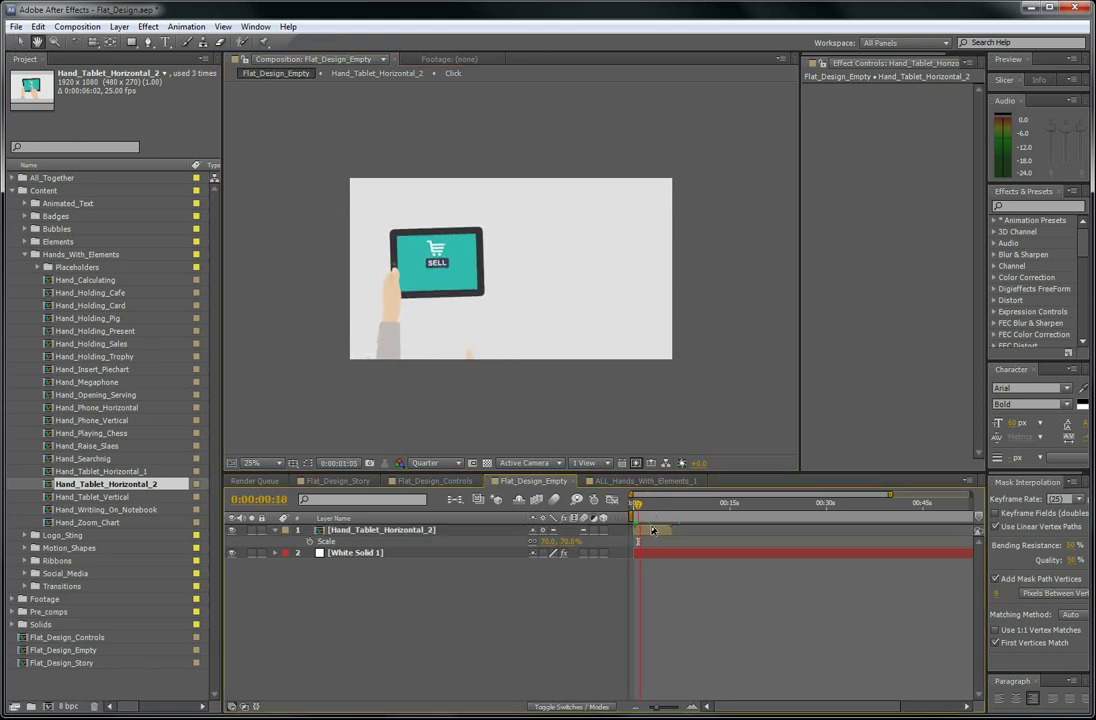
left_click(403, 285)
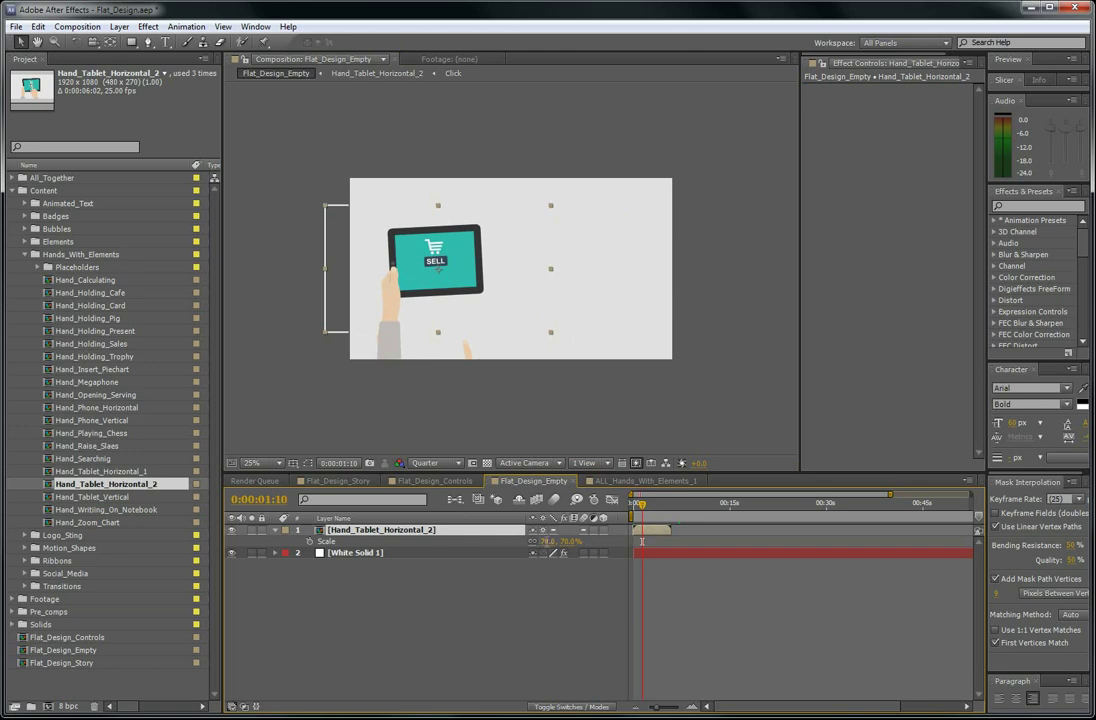
left_click_drag(541, 541, 547, 548)
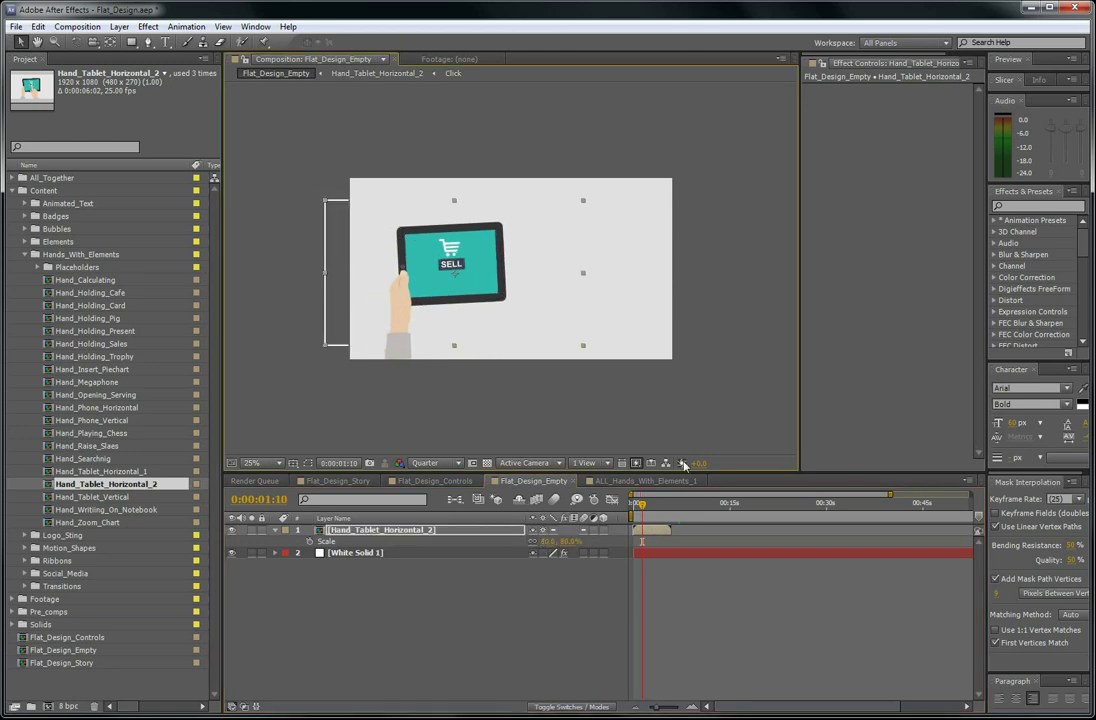
mouse_move(643, 505)
left_mouse_down()
mouse_move(672, 508)
mouse_move(659, 510)
left_mouse_up()
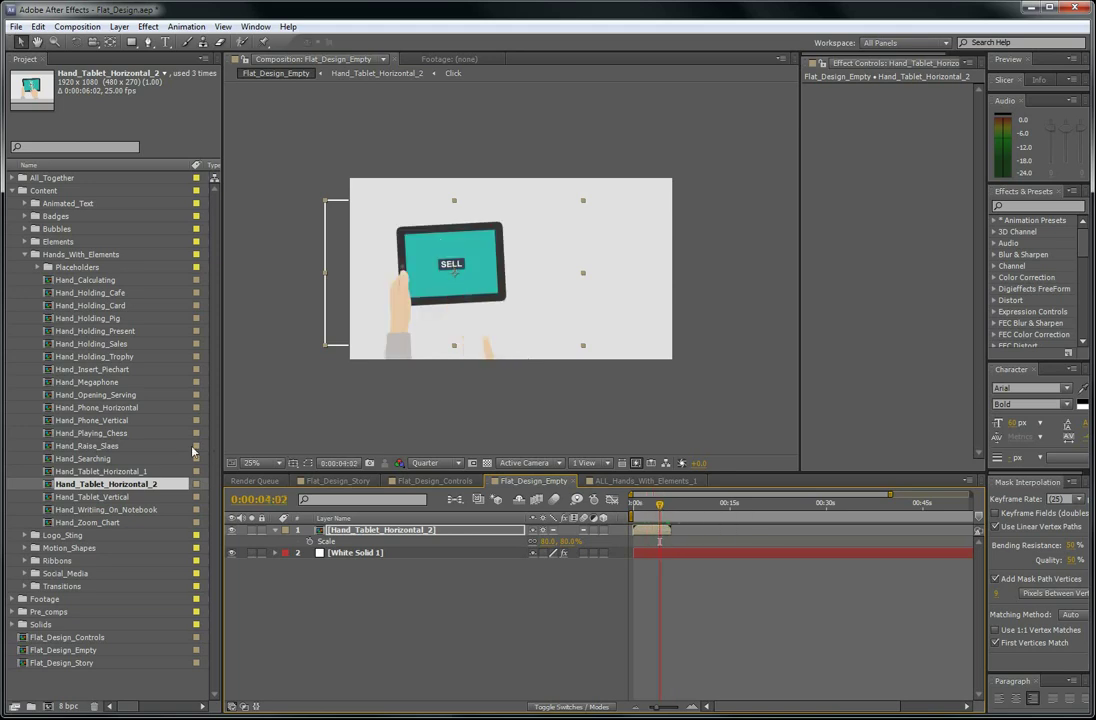
left_click(619, 601)
left_click(663, 531)
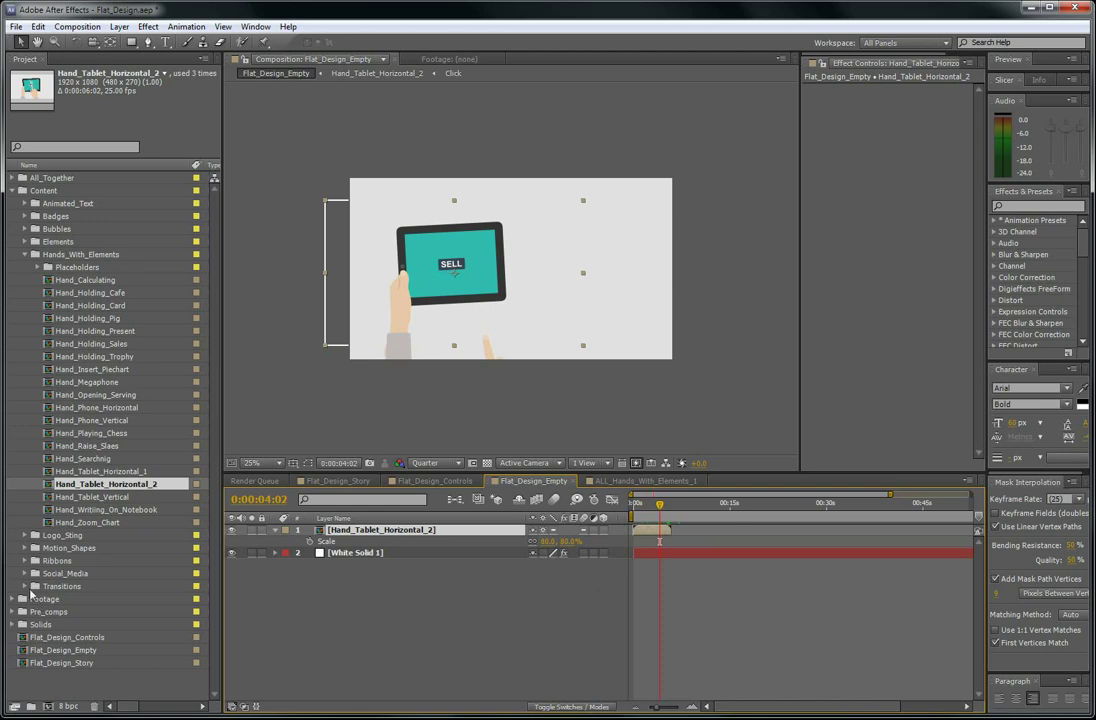
Add Animated_Text_7 from the Animated_Text folder above the tablet layer and place its text in the upper part of the frame.
left_click(24, 256)
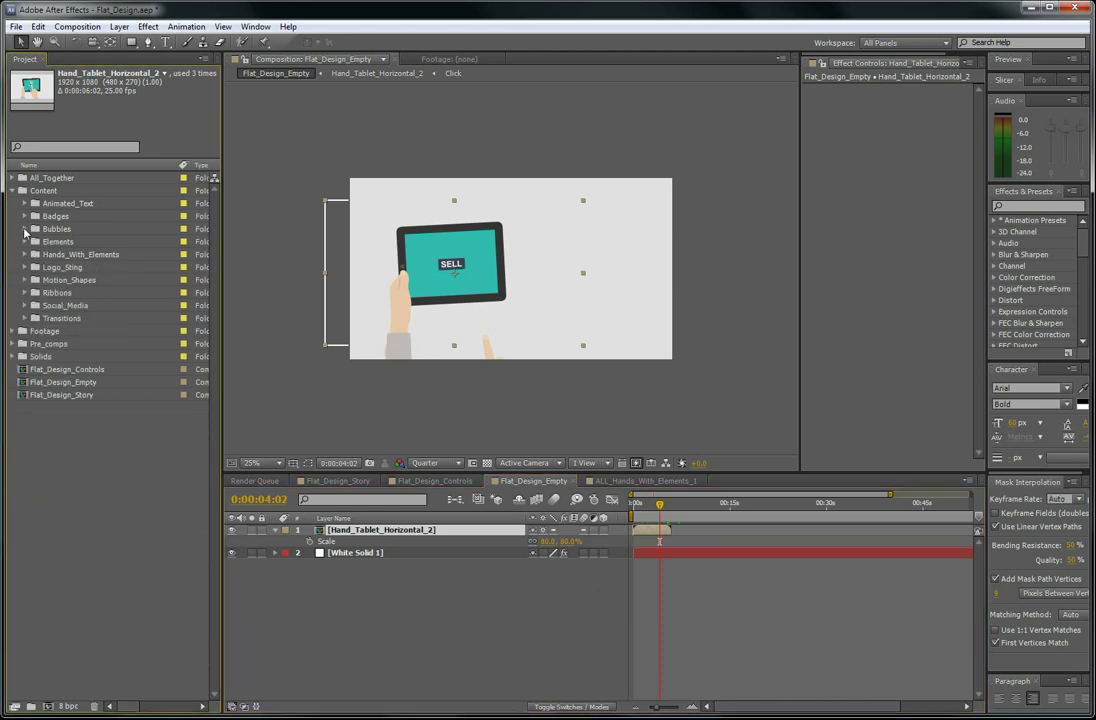
left_click(25, 204)
left_click_drag(80, 294, 673, 537)
left_click_drag(536, 307, 533, 265)
Center the tablet horizontally beneath the headline text and move the Animated_Text_7 layer slightly higher.
left_click(445, 278)
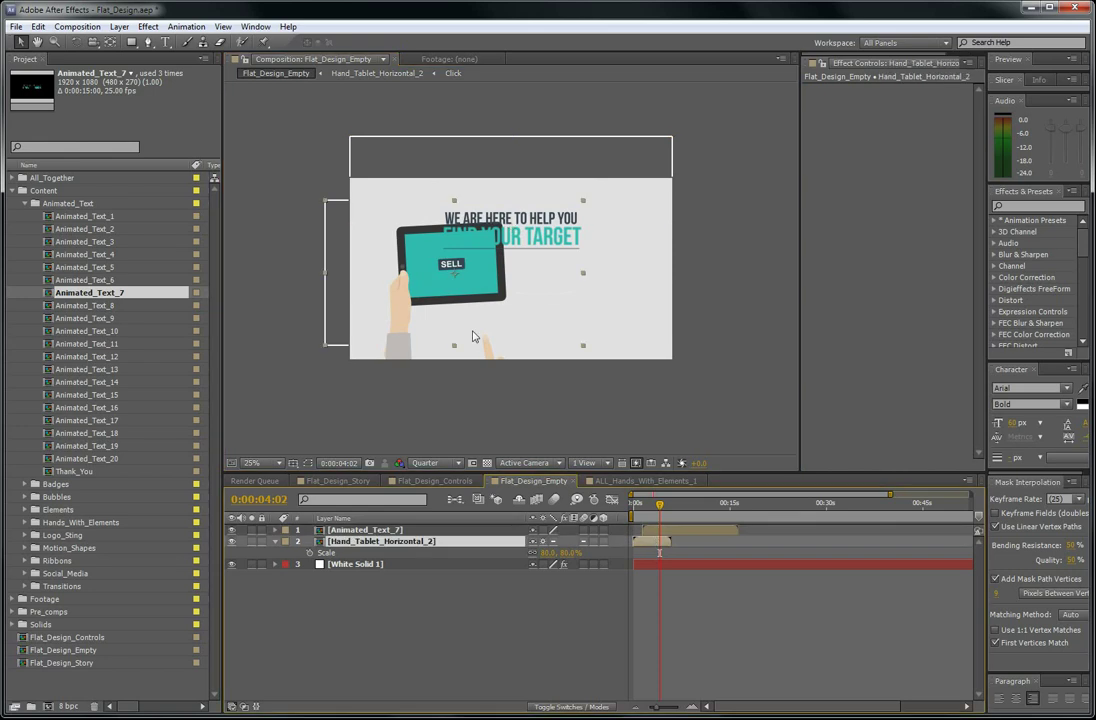
left_click_drag(462, 293, 521, 319)
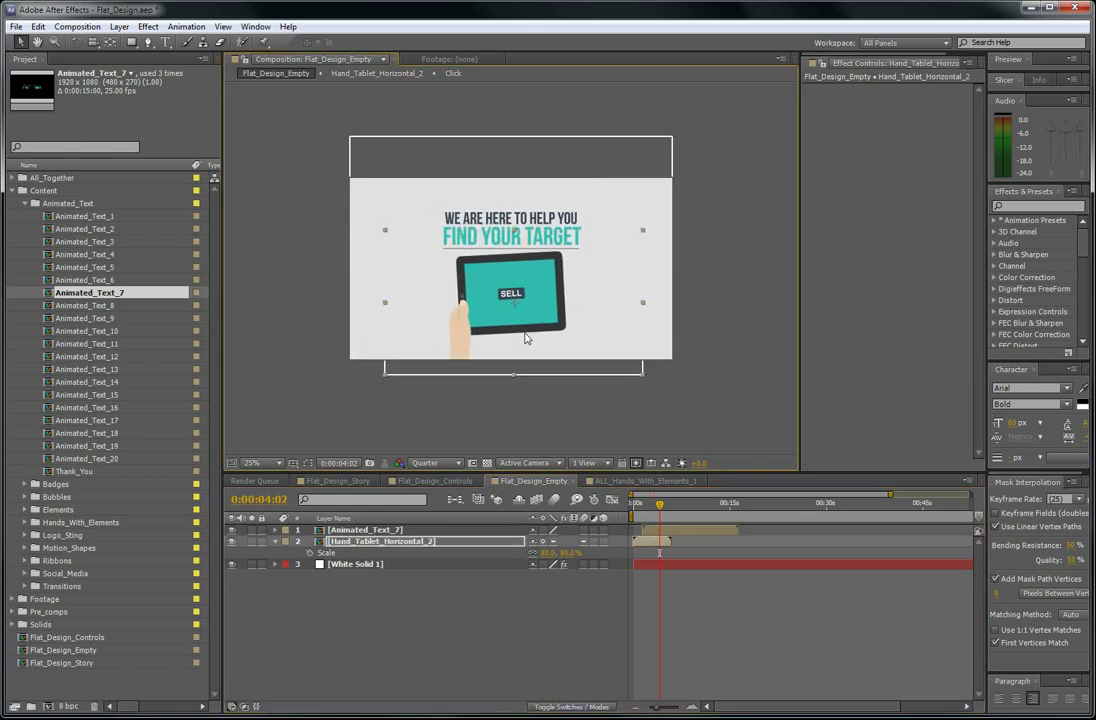
left_click(660, 531)
scroll(536, 412, "up", 2)
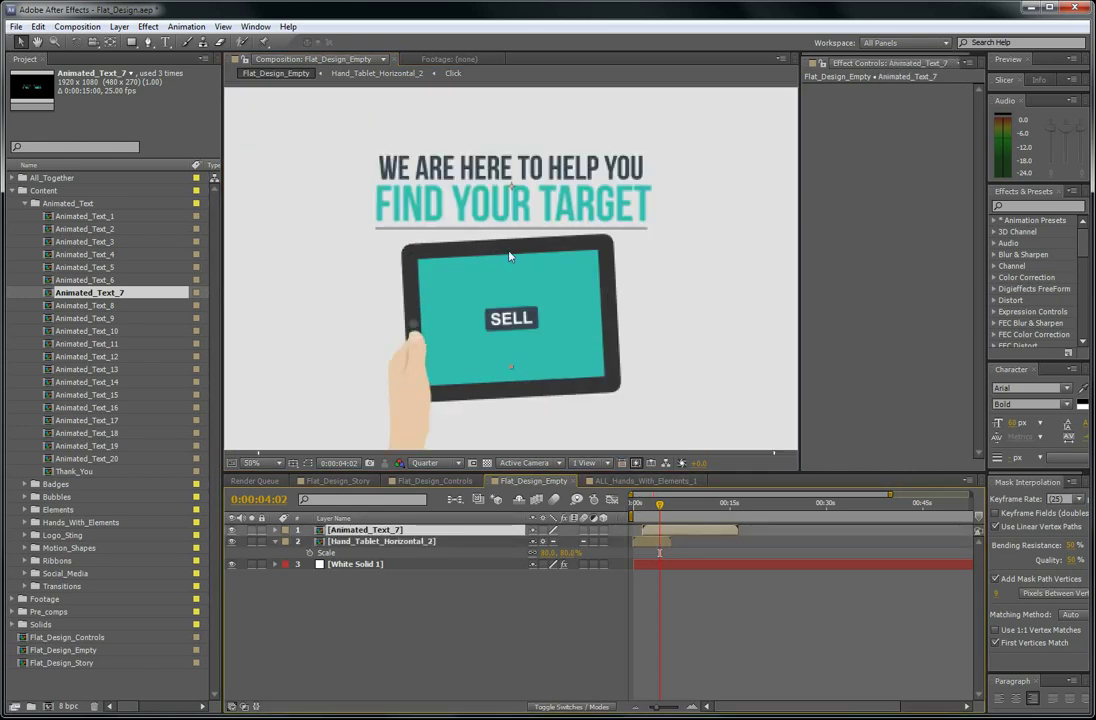
scroll(518, 290, "down", 2)
left_click_drag(496, 233, 497, 225)
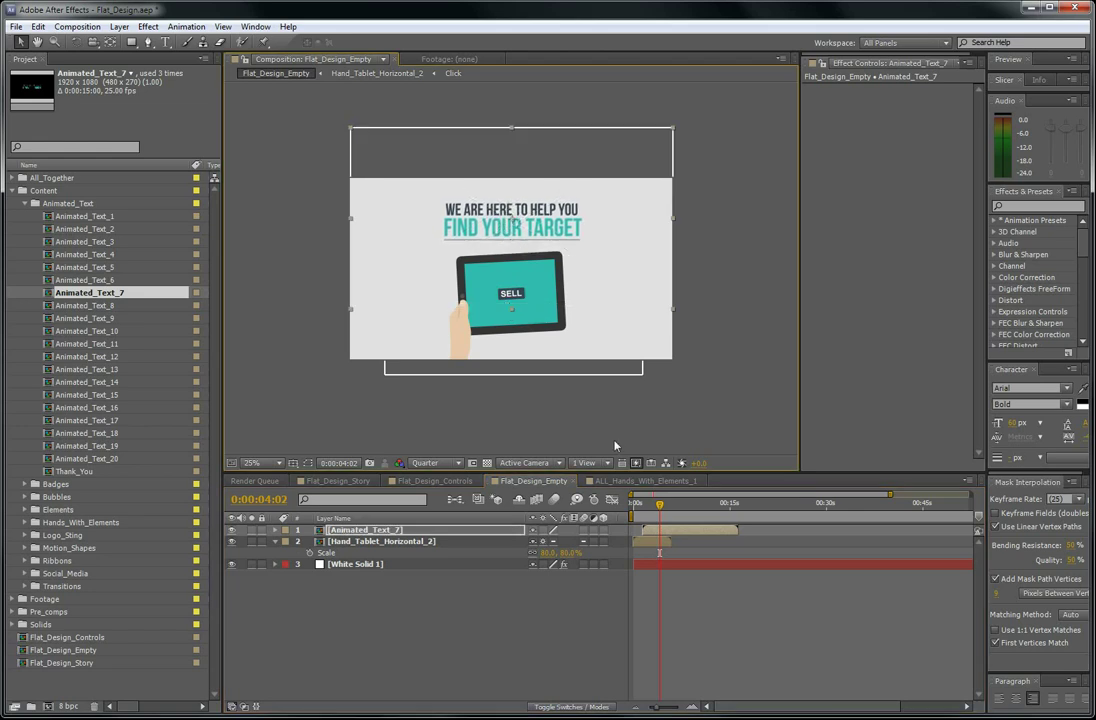
Shift the Animated_Text_7 layer slightly earlier in time, previewing the scene before and after the change.
left_click(703, 594)
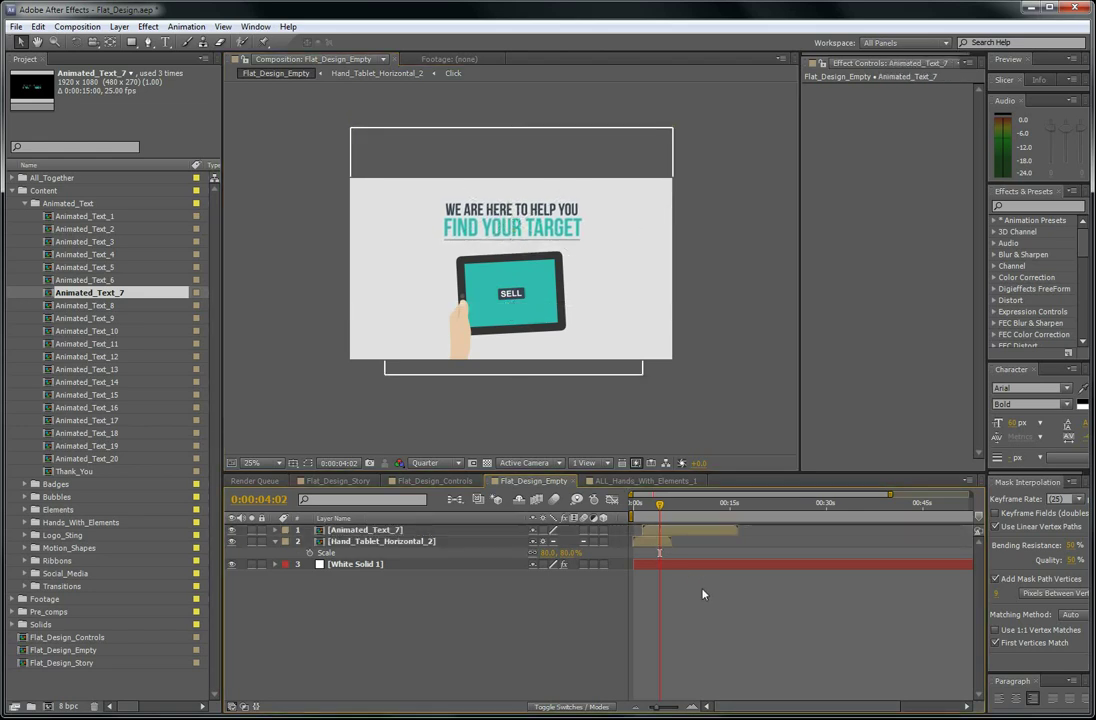
key("KP_0")
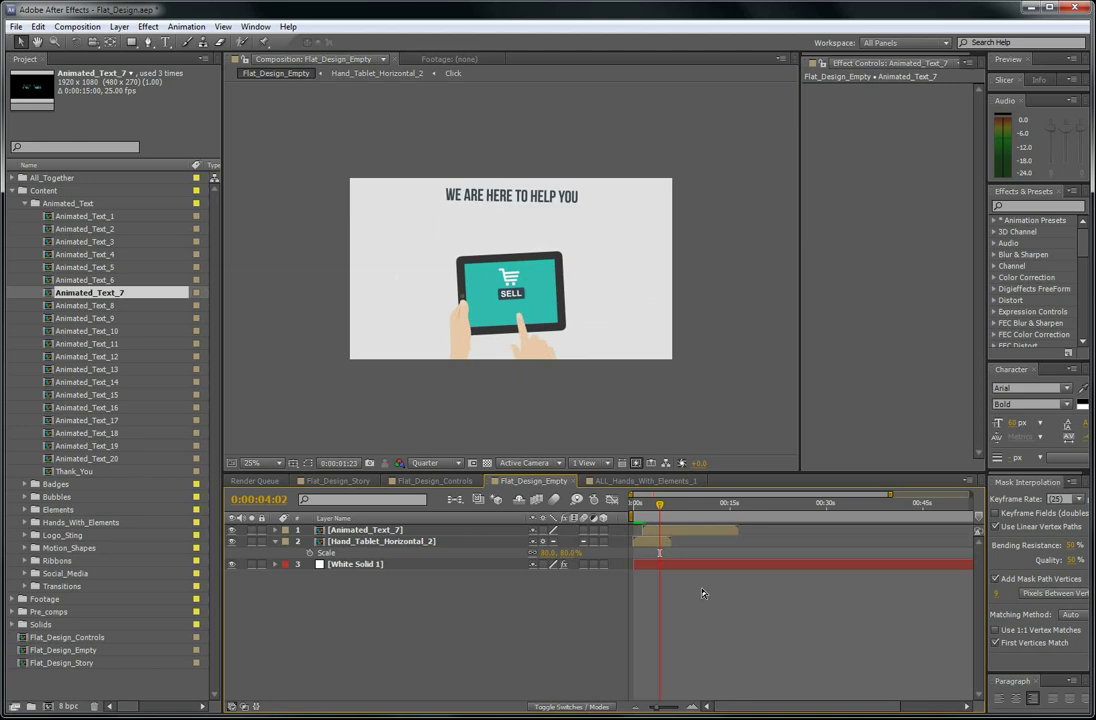
left_click(659, 533)
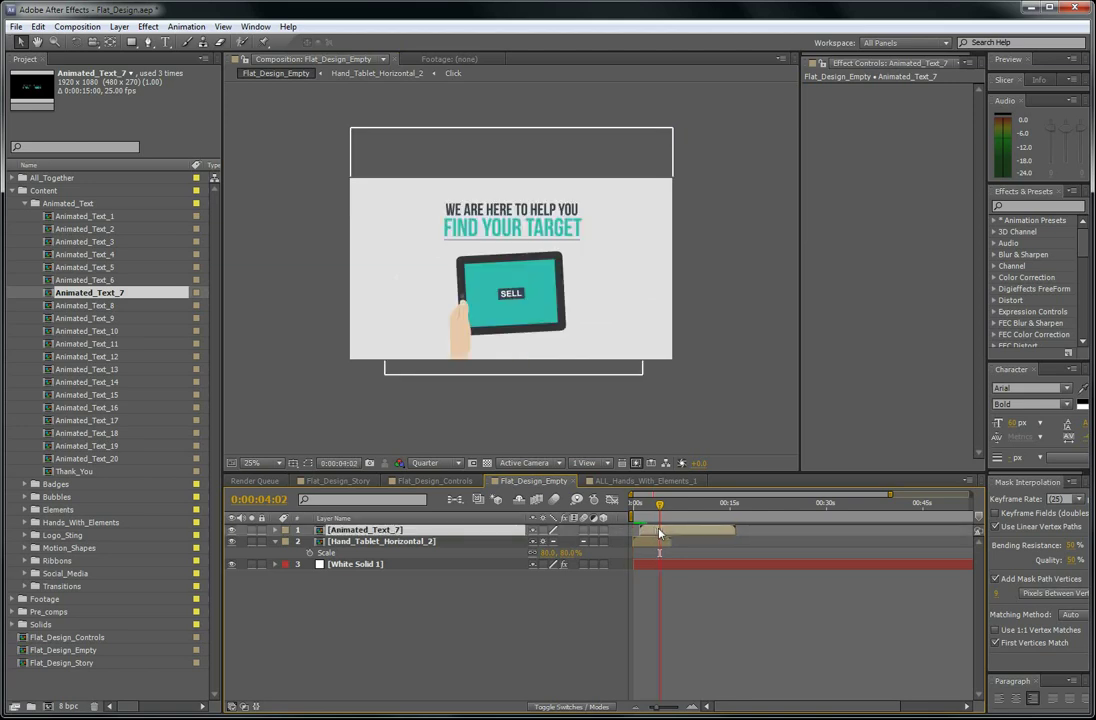
key("KP_0")
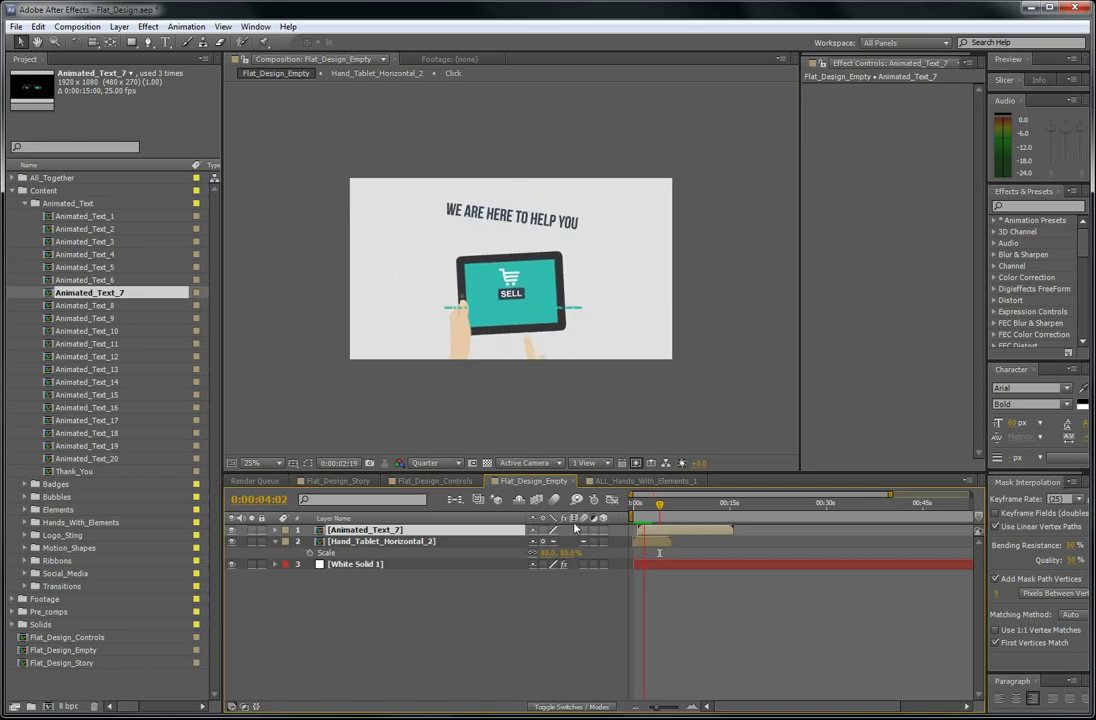
Add Transition7 from the Transitions folder as the uppermost layer, starting at 0:00:02:23.
left_click(655, 508)
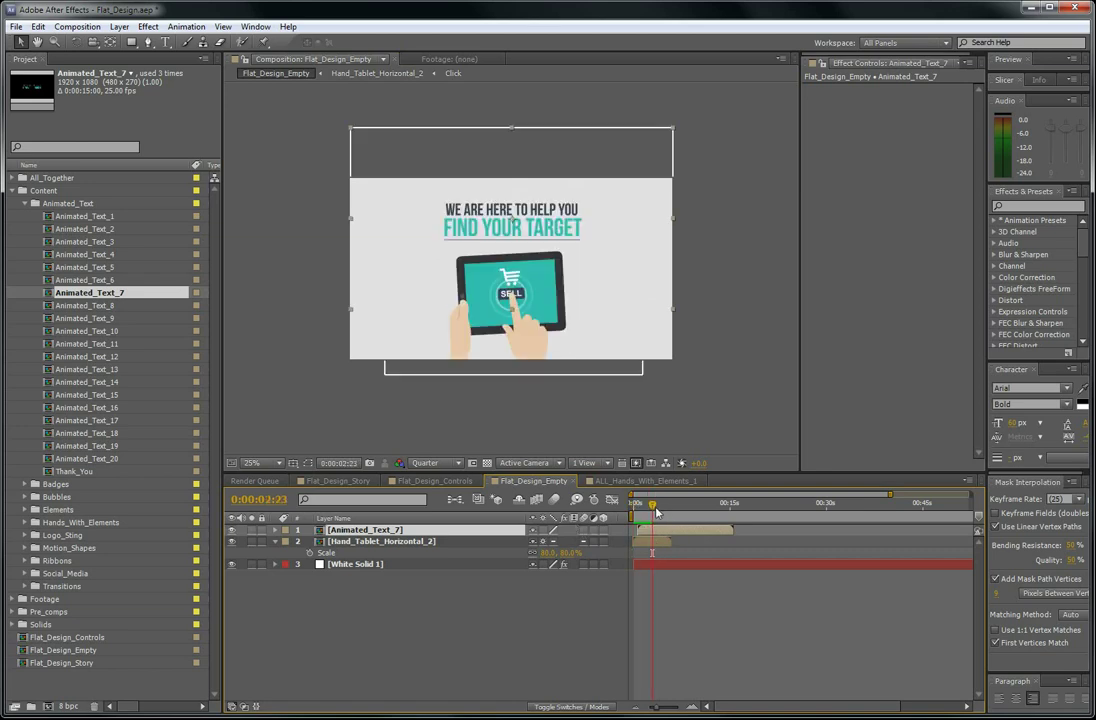
left_click(25, 586)
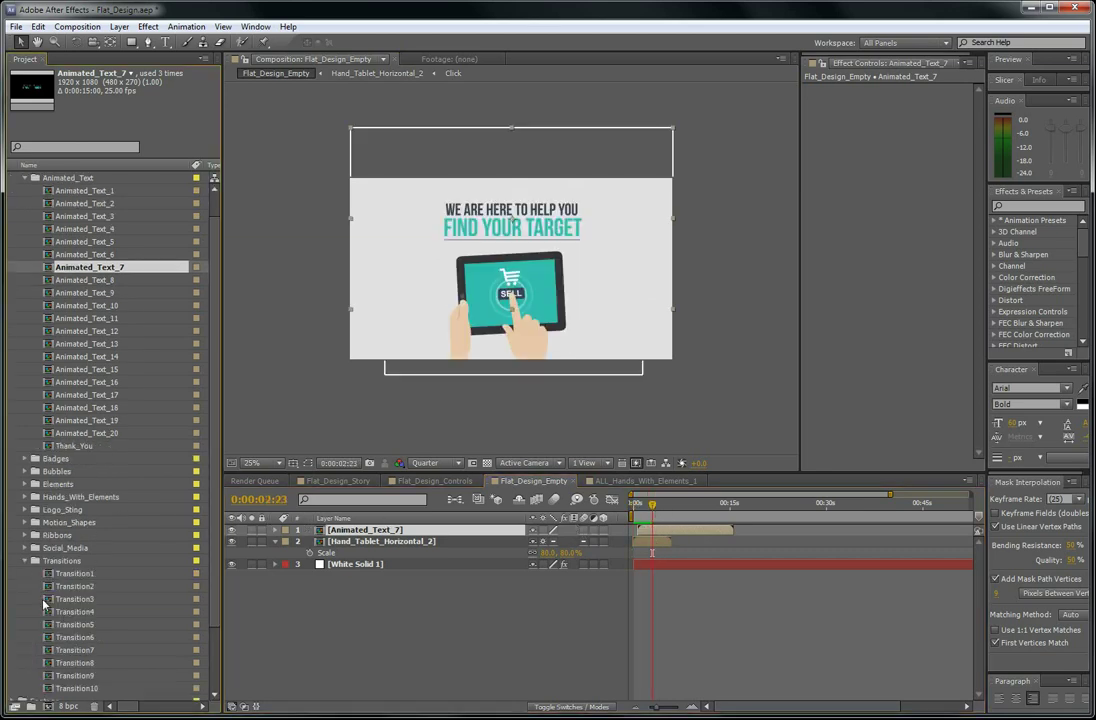
scroll(177, 492, "down", 2)
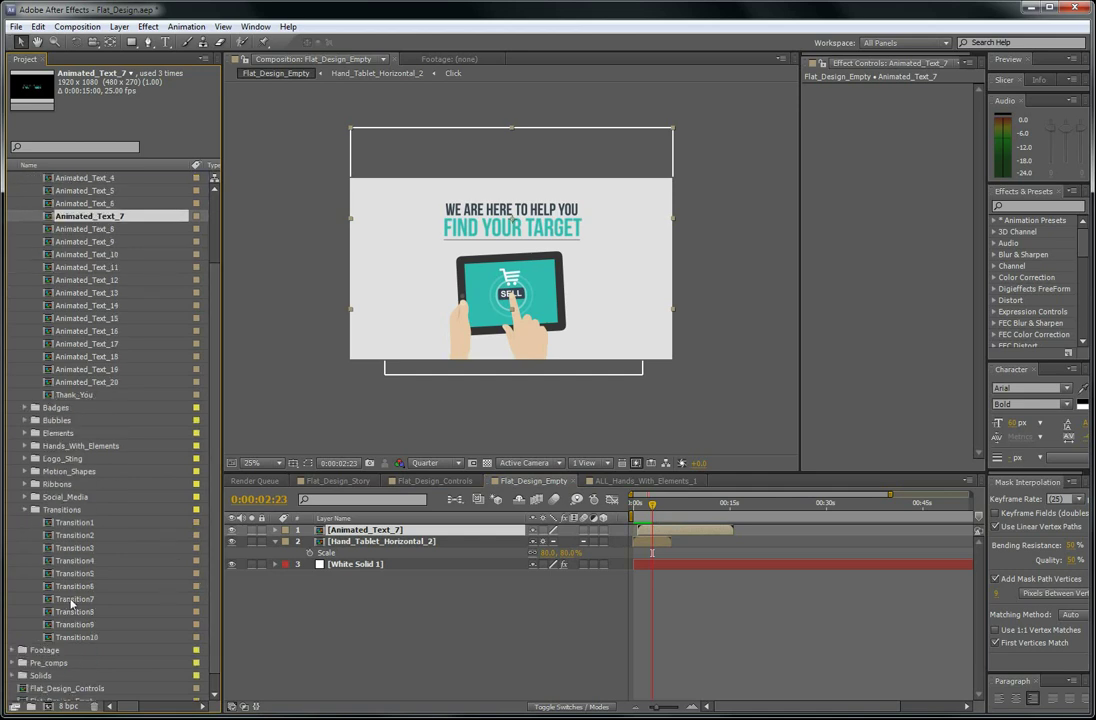
left_click_drag(71, 602, 540, 531)
key("equal")
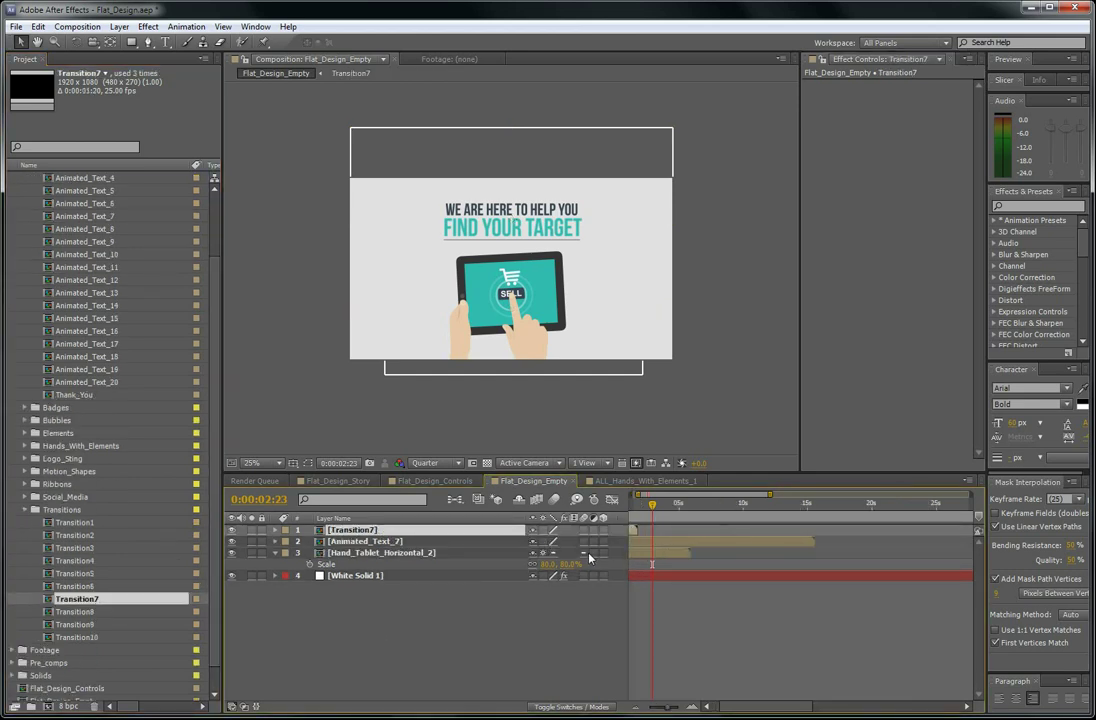
key("equal")
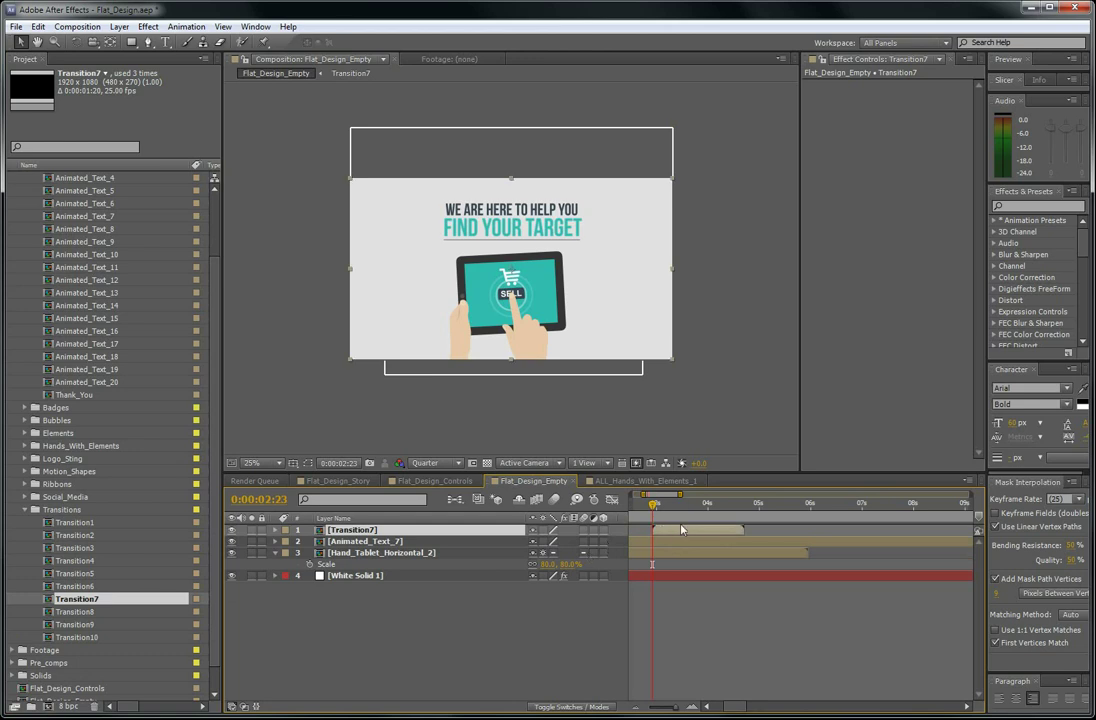
Trim the ends of the Hand_Tablet_Horizontal_2 and Animated_Text_7 layers at 0:00:03:18, undoing and repeating the trim once.
left_click(693, 506)
left_click(698, 553)
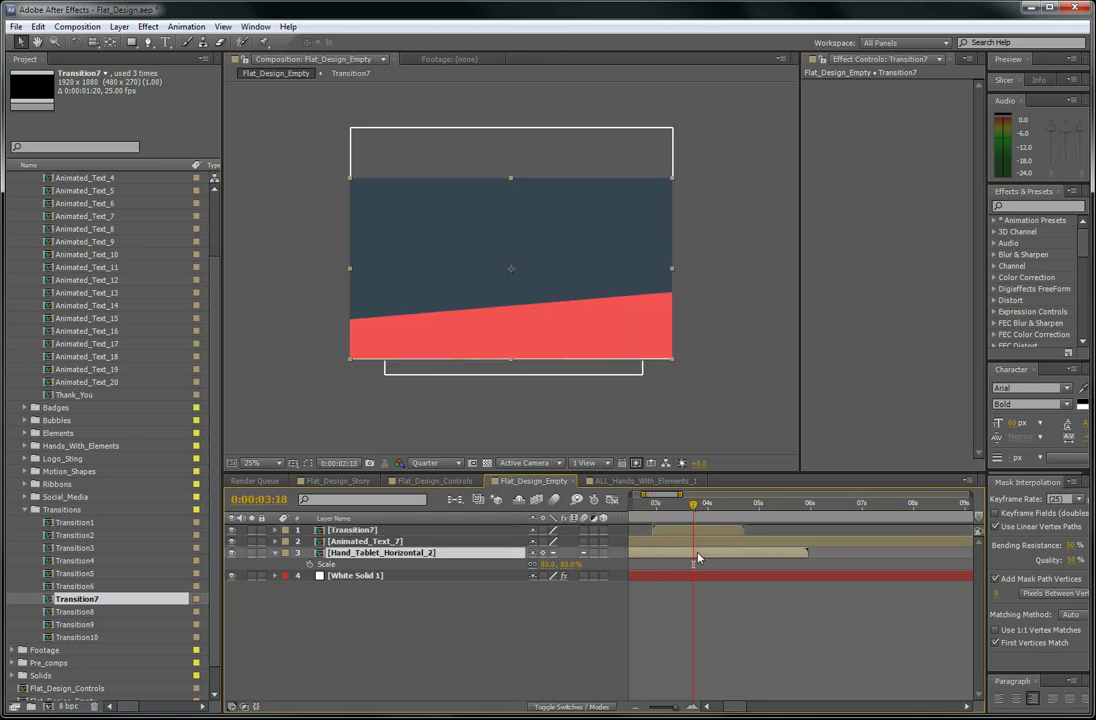
left_click(701, 543, "shift")
key("alt+bracketright")
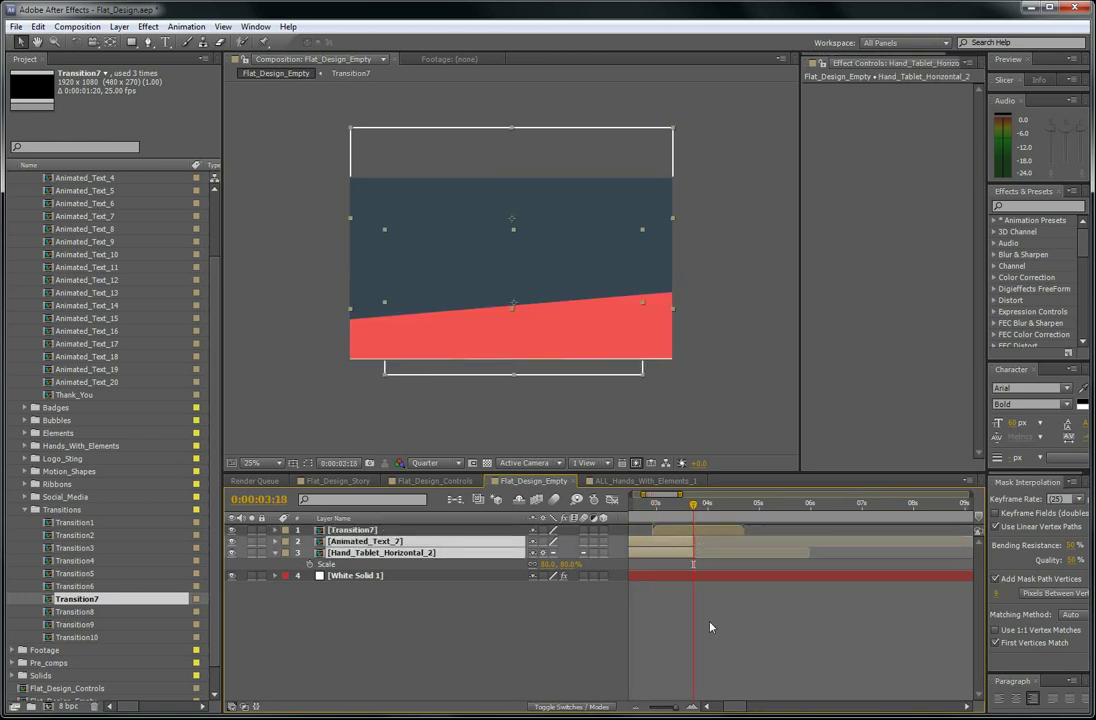
key("ctrl+z")
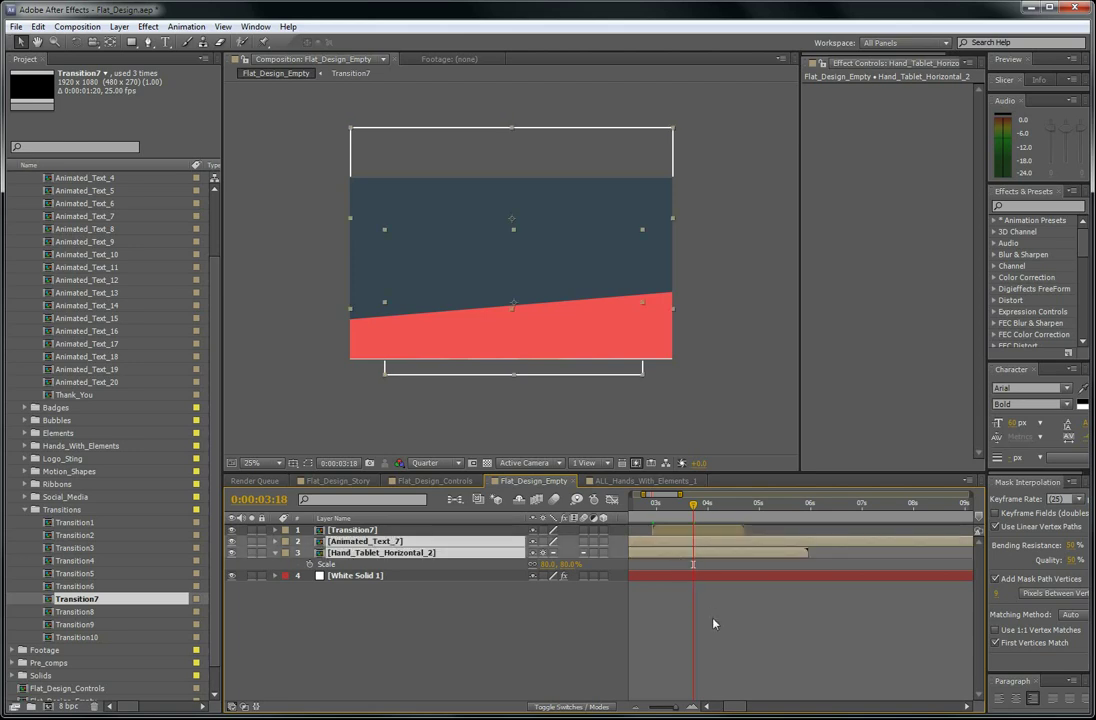
left_click(713, 624)
key("ctrl+z")
key("alt+bracketright")
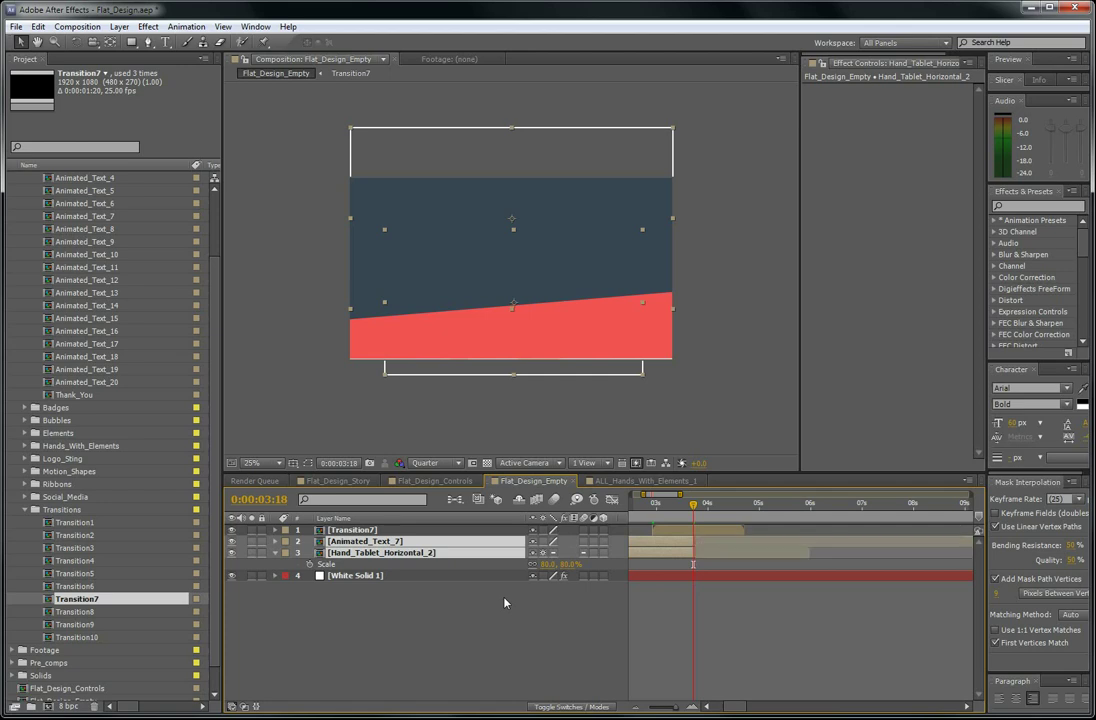
Collapse the tablet layer's properties, preview the transition from 0:00:03:04 and undo the trim of the two layers.
left_click(275, 554)
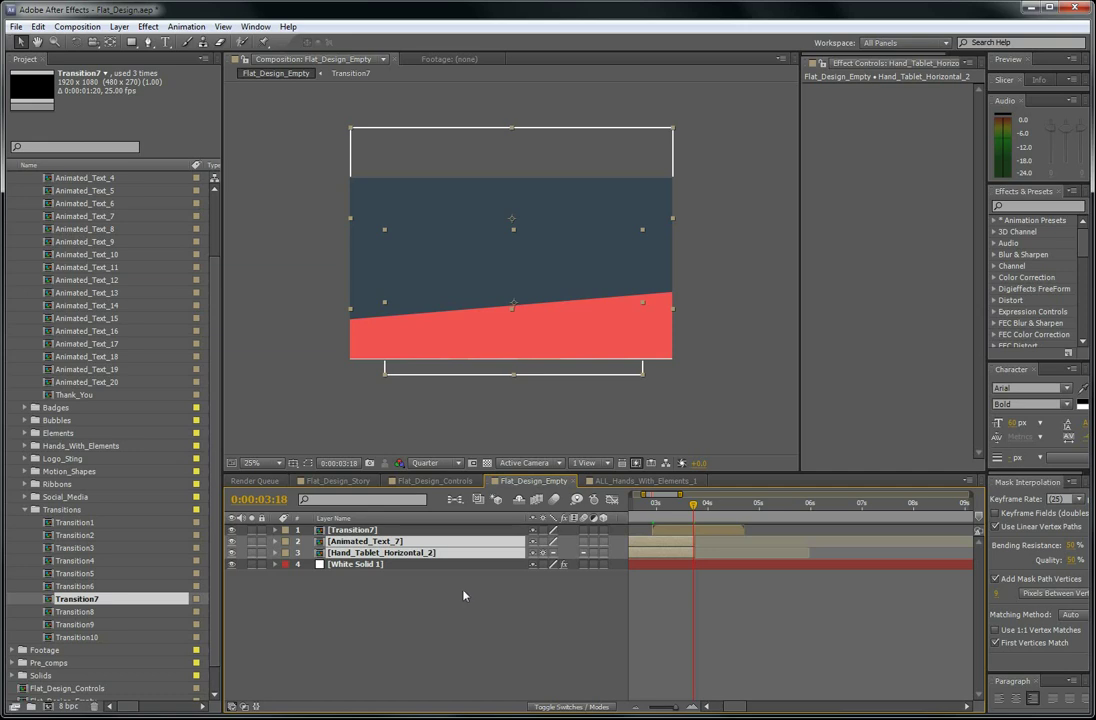
left_click(680, 598)
left_click(665, 503)
key("space")
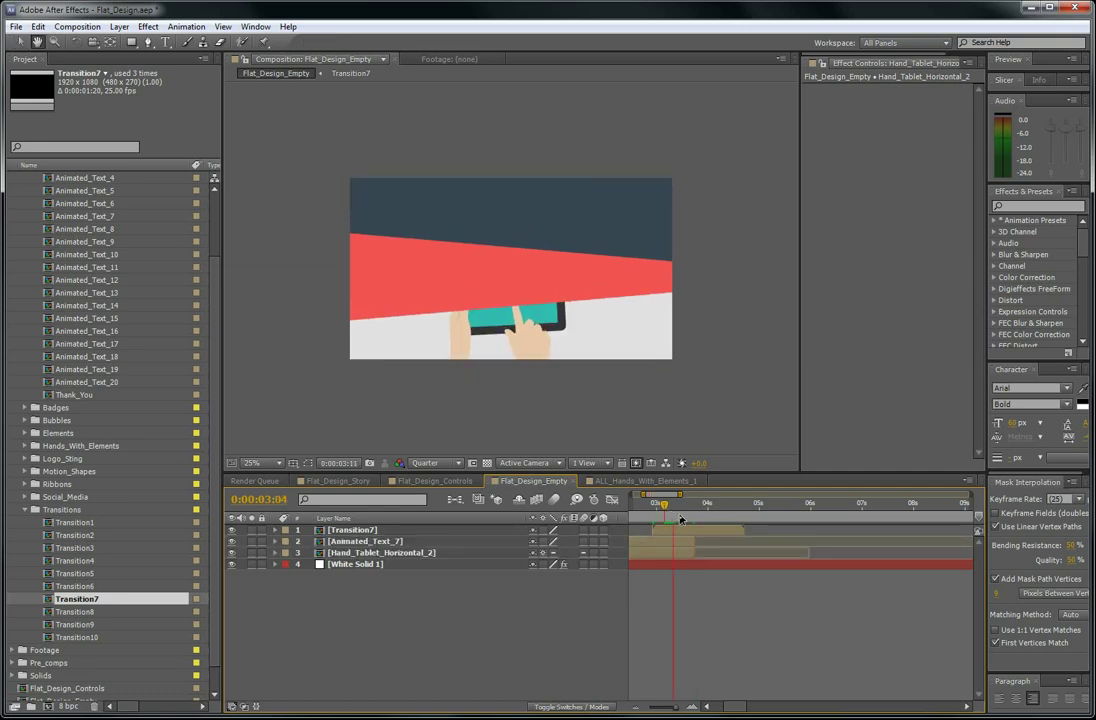
left_click(688, 555)
key("ctrl+z")
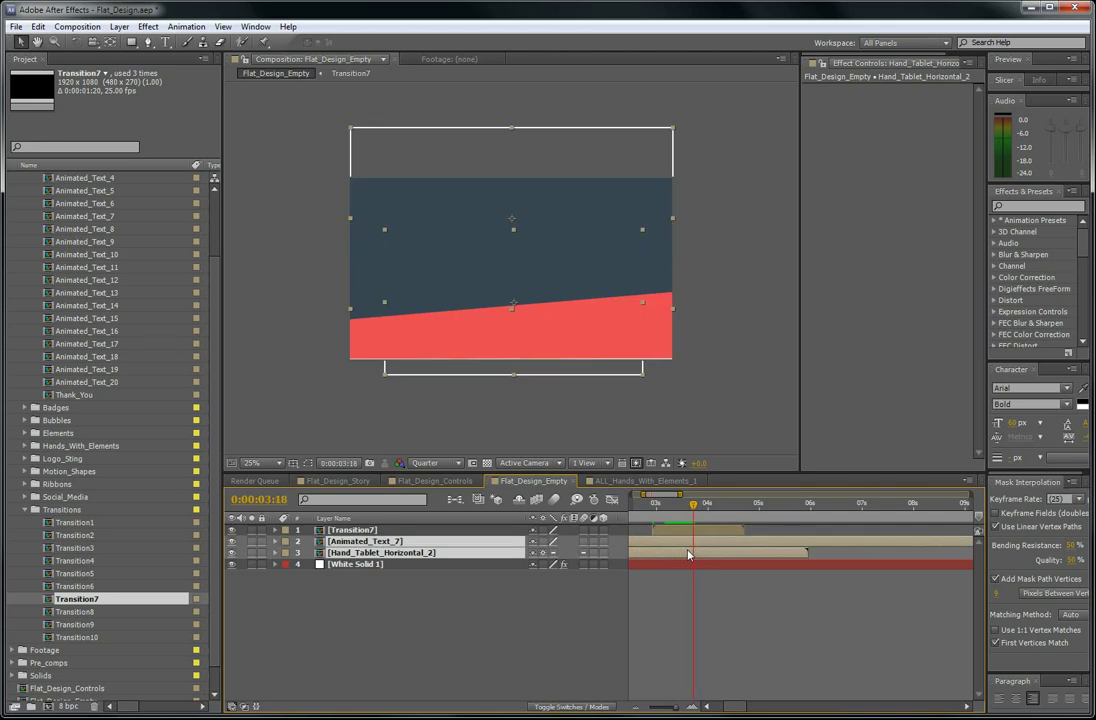
Shorten the Hand_Tablet_Horizontal_2 and Animated_Text_7 layers by pulling their ends back to about 0:00:03:18.
key("minus")
left_click(719, 602)
left_click(738, 553)
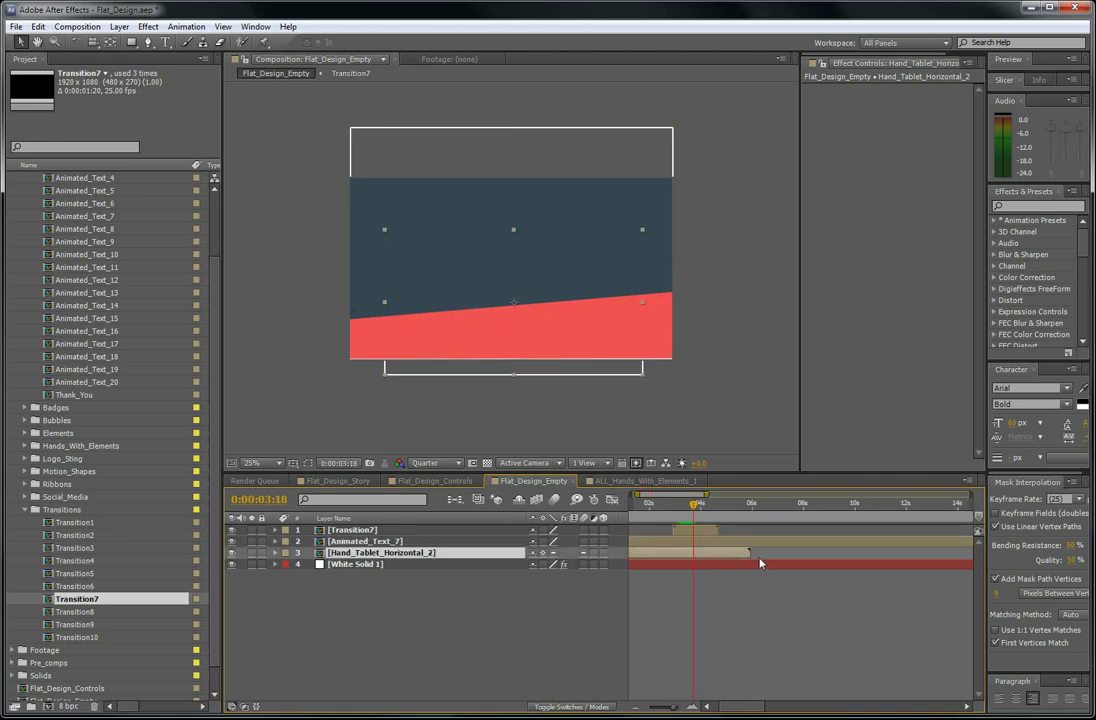
left_click_drag(751, 553, 697, 563)
left_click(709, 542)
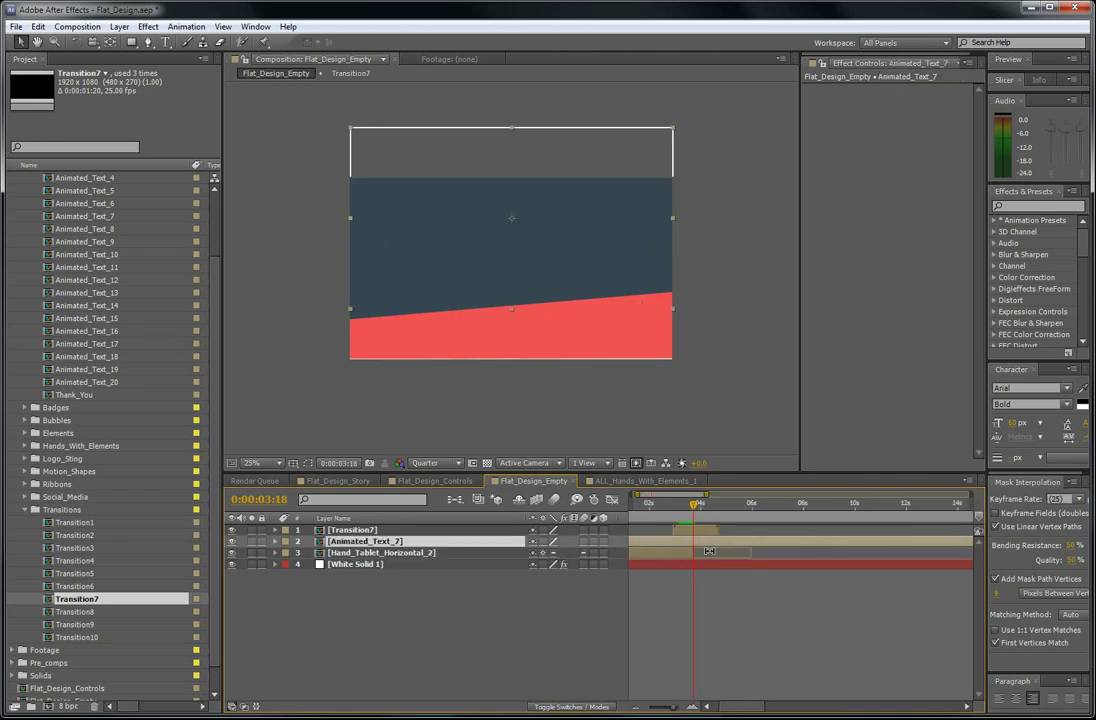
key("minus")
left_click_drag(827, 545, 688, 561)
Check the transition over the shortened layers from 0:00:02:24 to 0:00:03:16 and select the Transition7 layer.
key("equal")
key("equal")
left_click(643, 509)
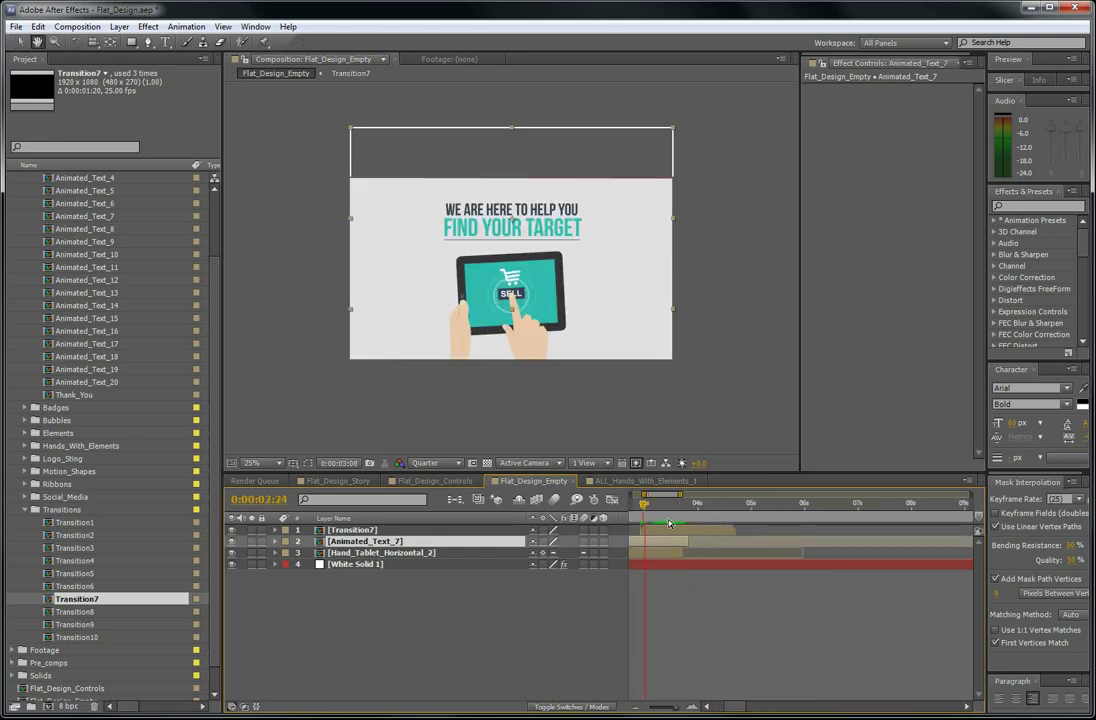
left_click_drag(643, 512, 677, 508)
left_click(683, 530)
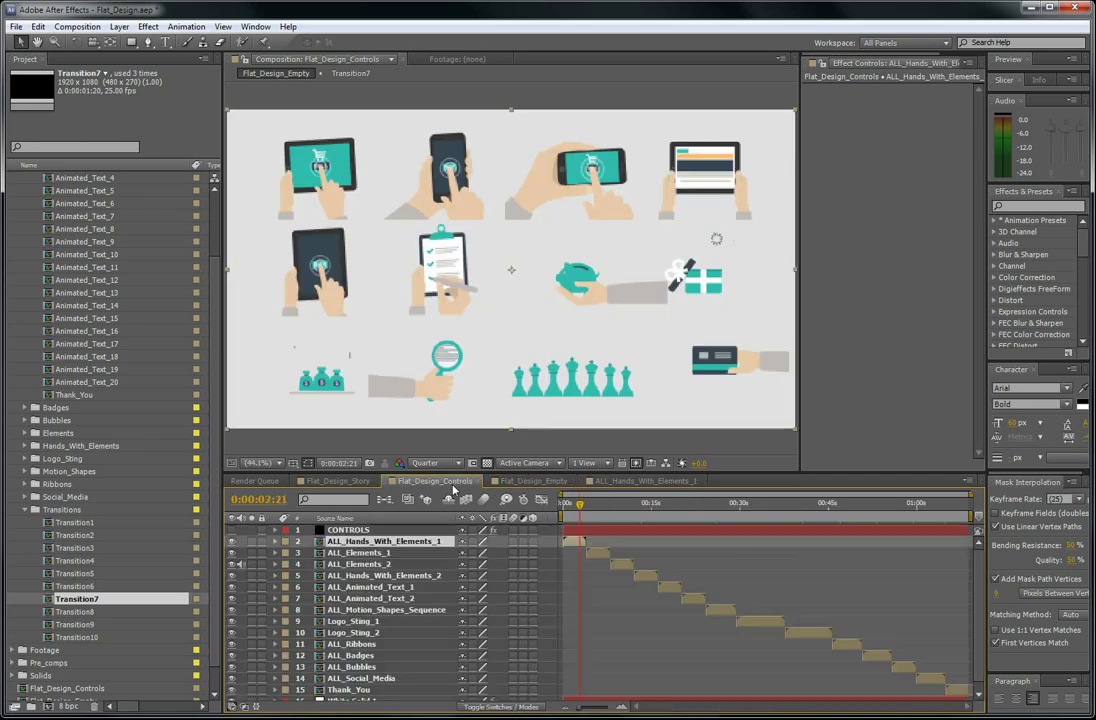
On the CONTROLS layer of Flat_Design_Controls, set Transition_Color_2 to the teal sampled from Text_Color_2.
left_click(434, 480)
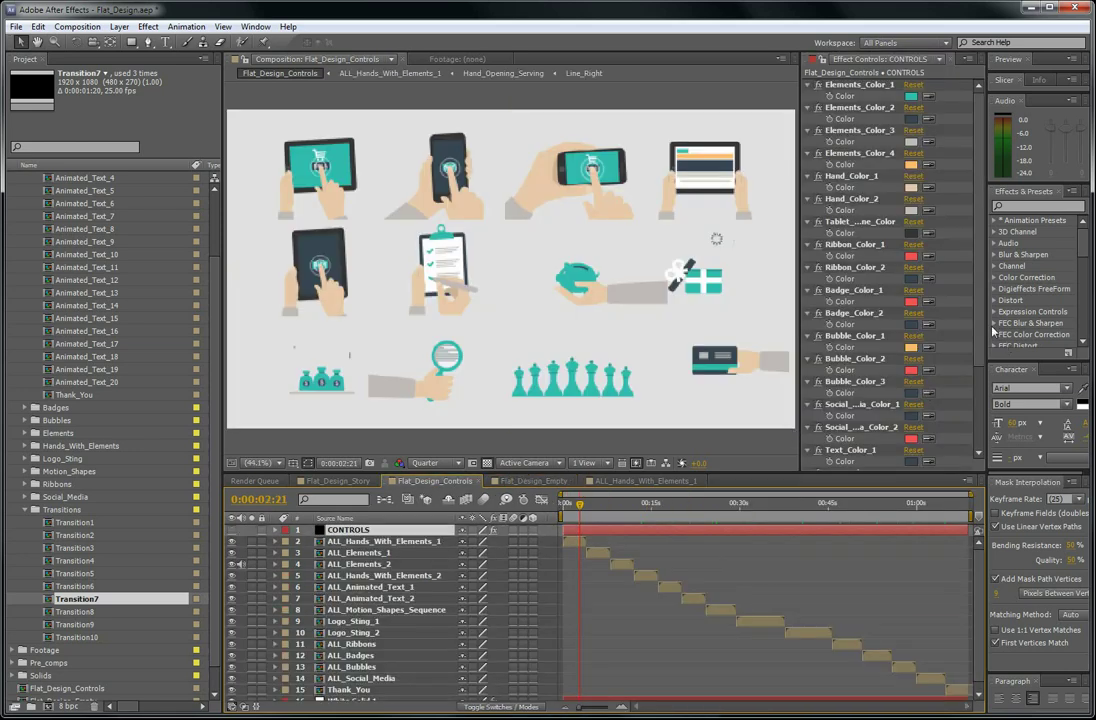
scroll(850, 290, "down", 5)
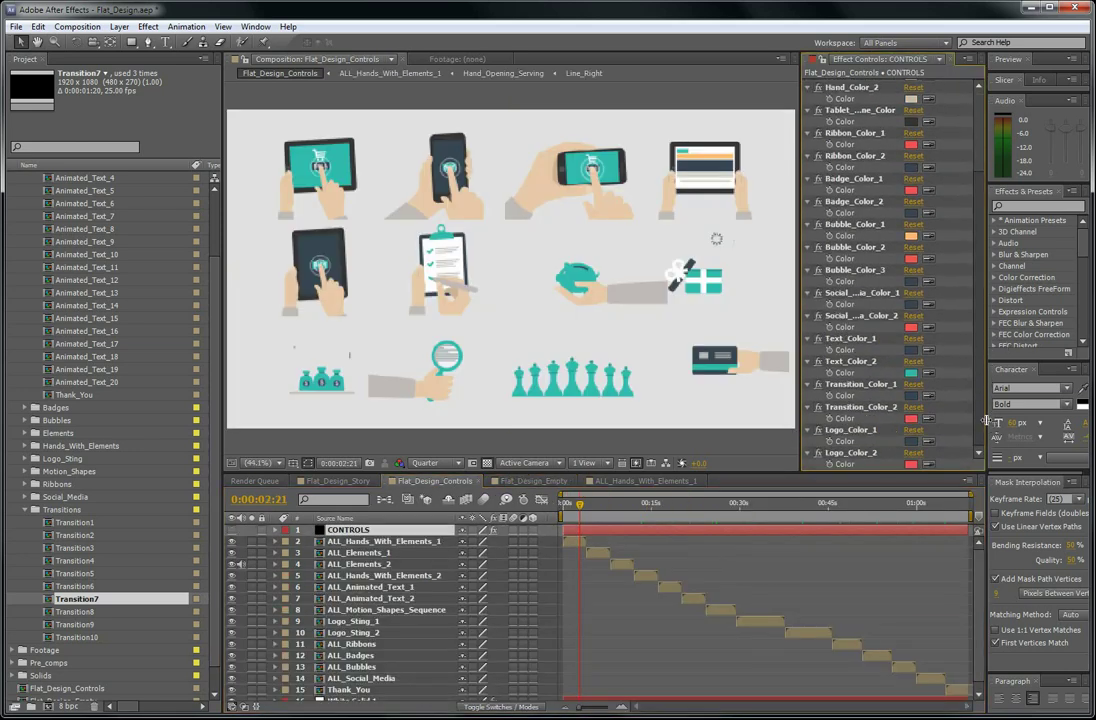
left_click(930, 420)
left_click(910, 373)
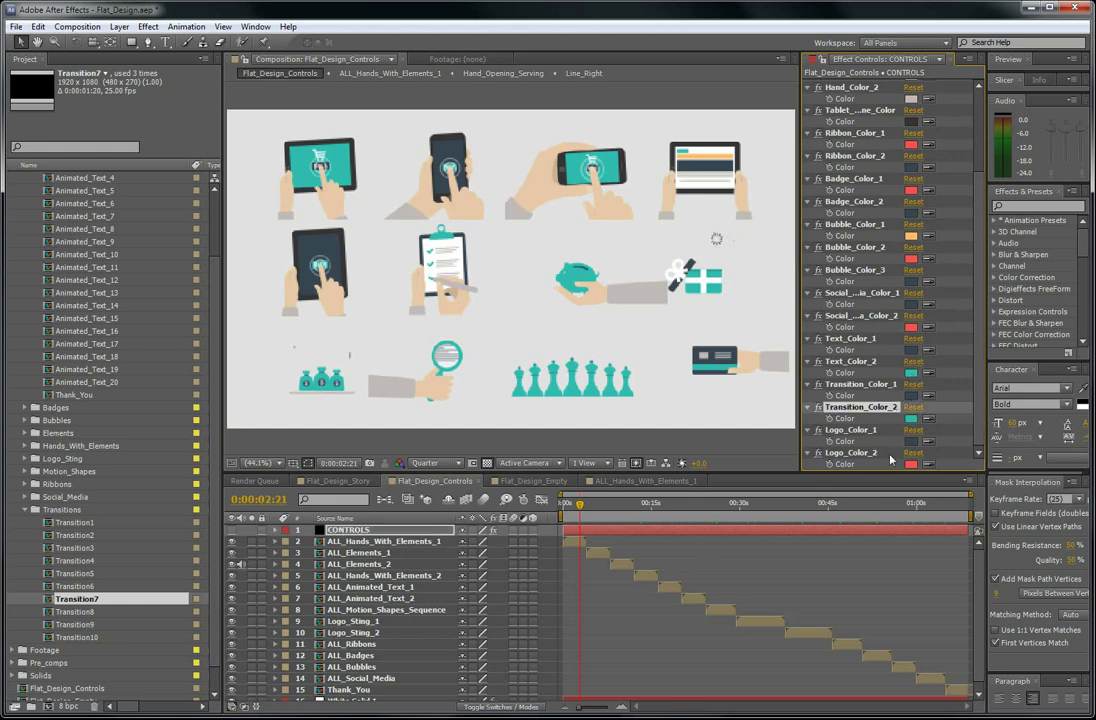
Return to the Flat_Design_Empty composition and preview the recolored transition from 0:00:03:04.
left_click(668, 483)
left_click(535, 482)
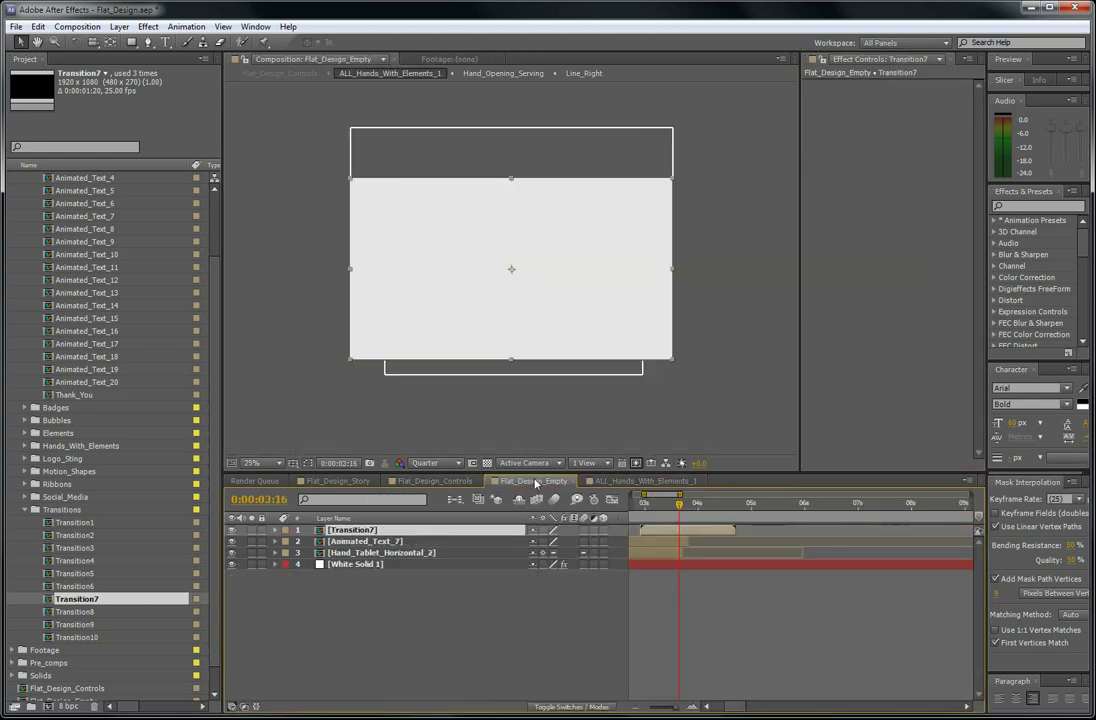
left_click(653, 505)
key("space")
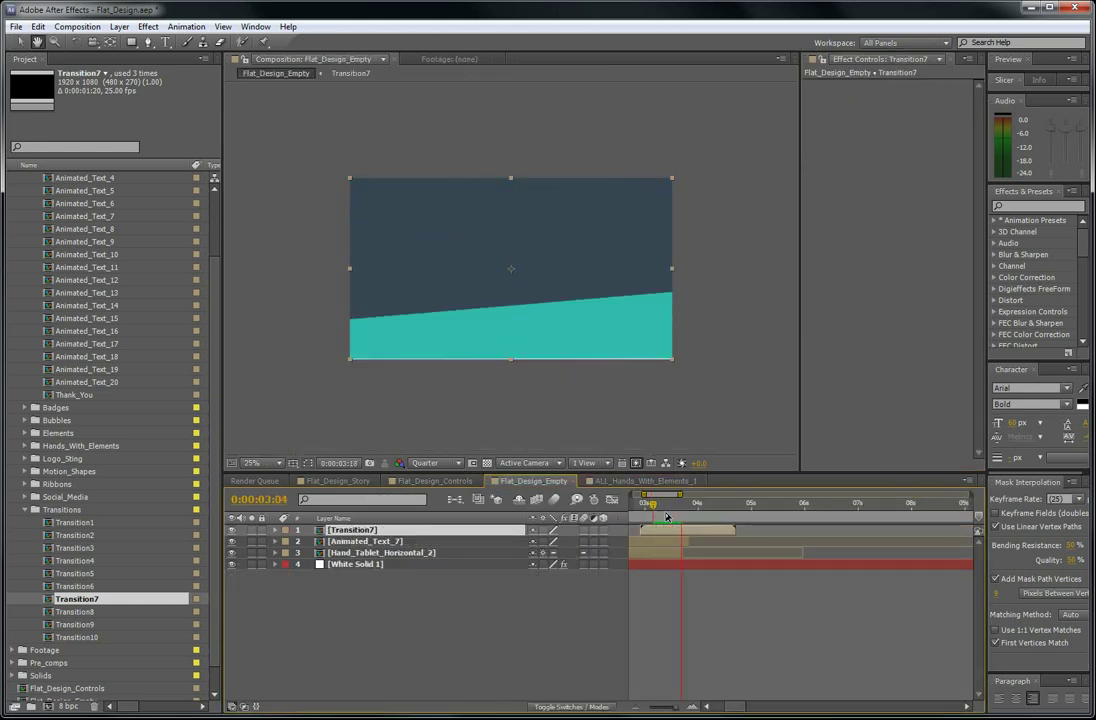
Play the Transition7 segment through to 0:00:04:20 and return the time to 0:00:03:01 to check the wipe over the tablet scene.
key("space")
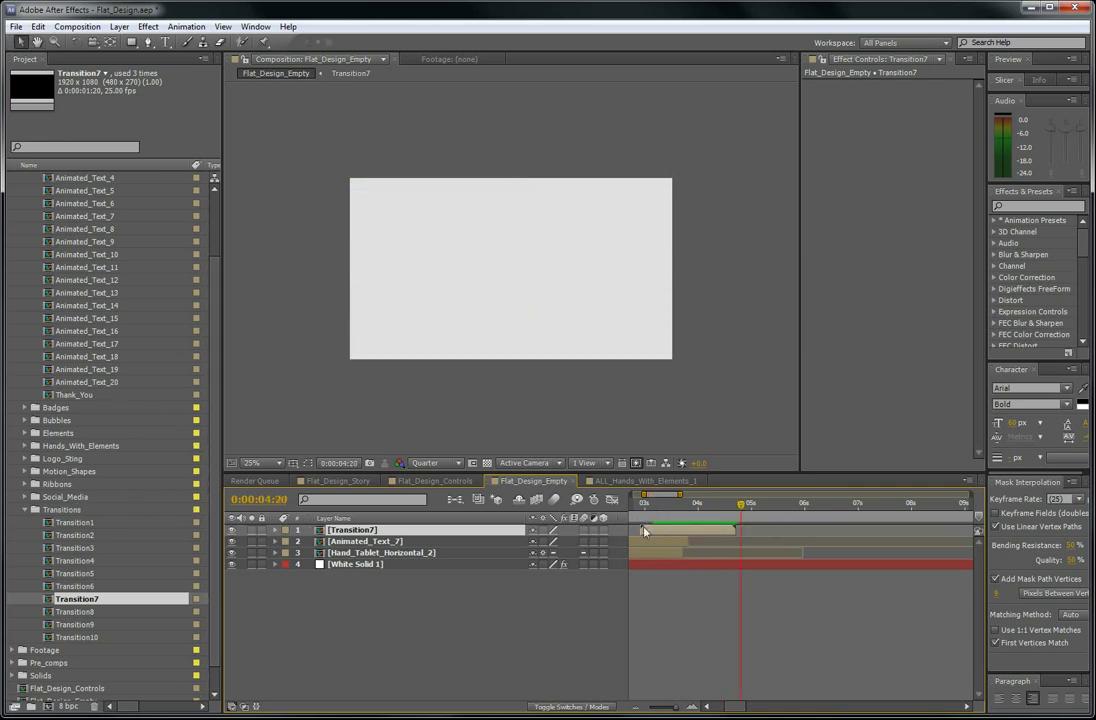
left_click(677, 506)
left_click(703, 506)
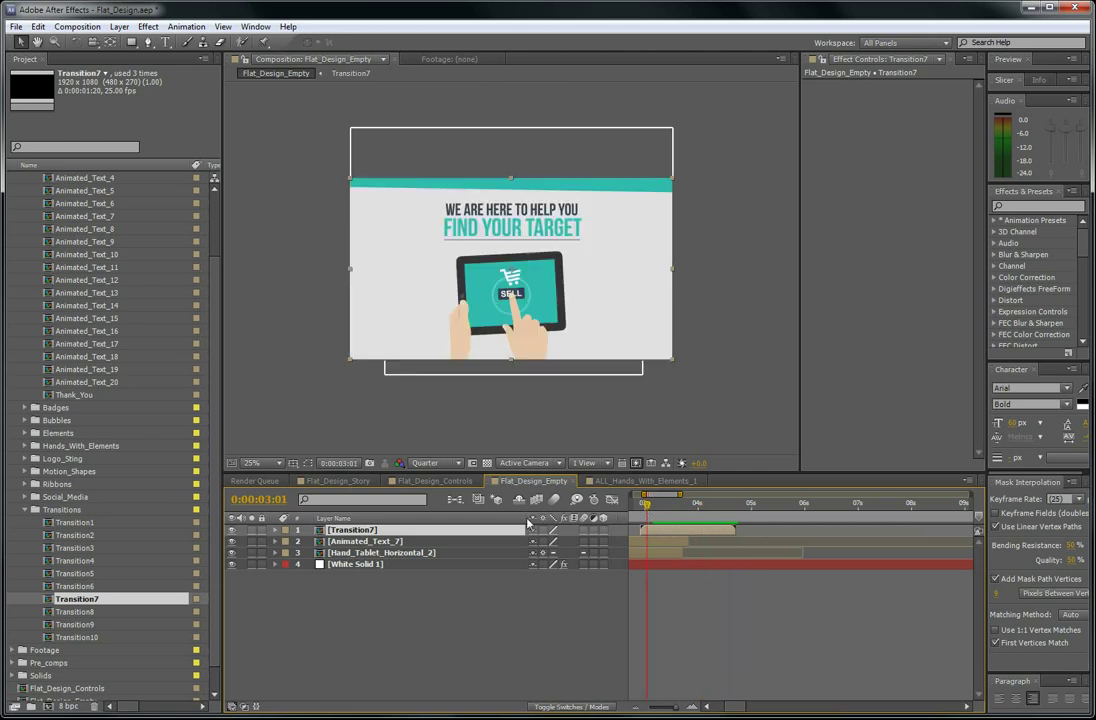
Switch to the Flat_Design_Story composition, preview its opening scenes and scrub ahead to the profit scene at 0:00:36:04.
left_click(329, 483)
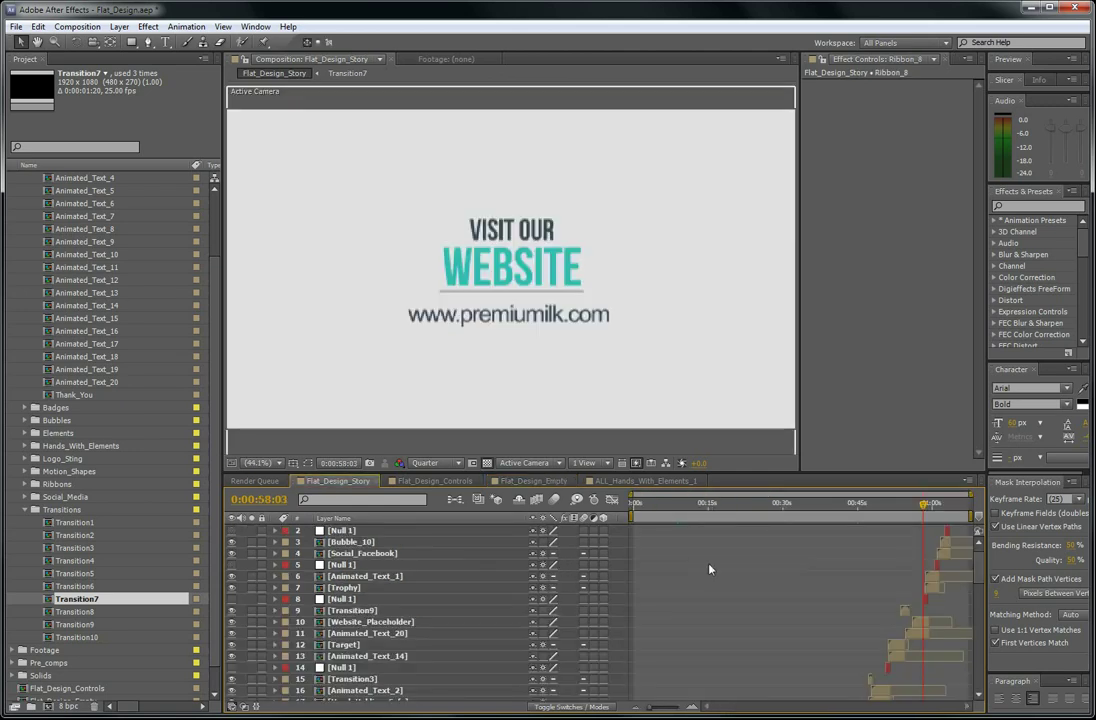
key("KP_0")
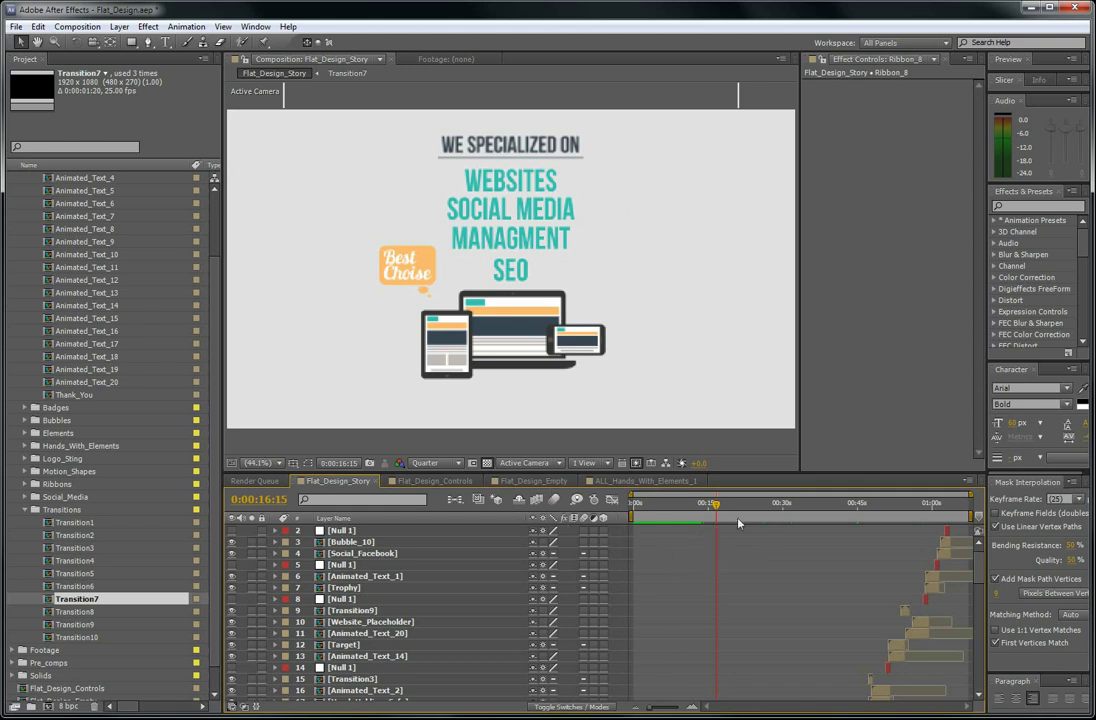
left_click_drag(718, 505, 787, 515)
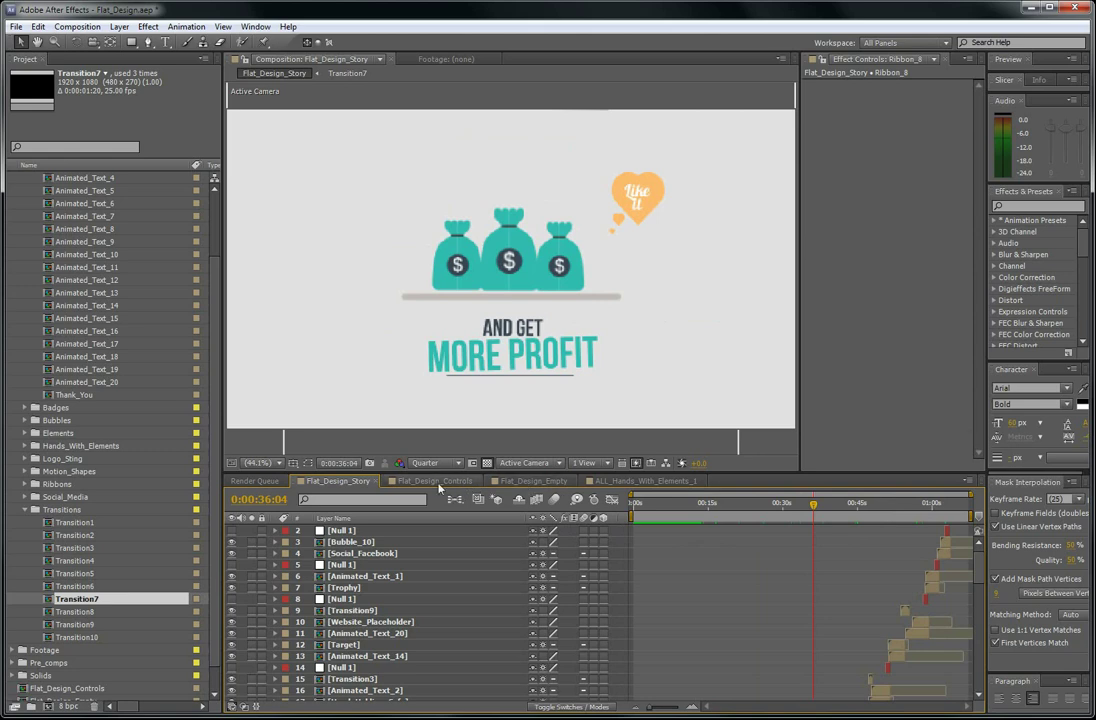
Preview the hand animations in Flat_Design_Controls, go to 0:00:14:03 and select the ALL_Hands_With_Elements_2 layer.
left_click(478, 481)
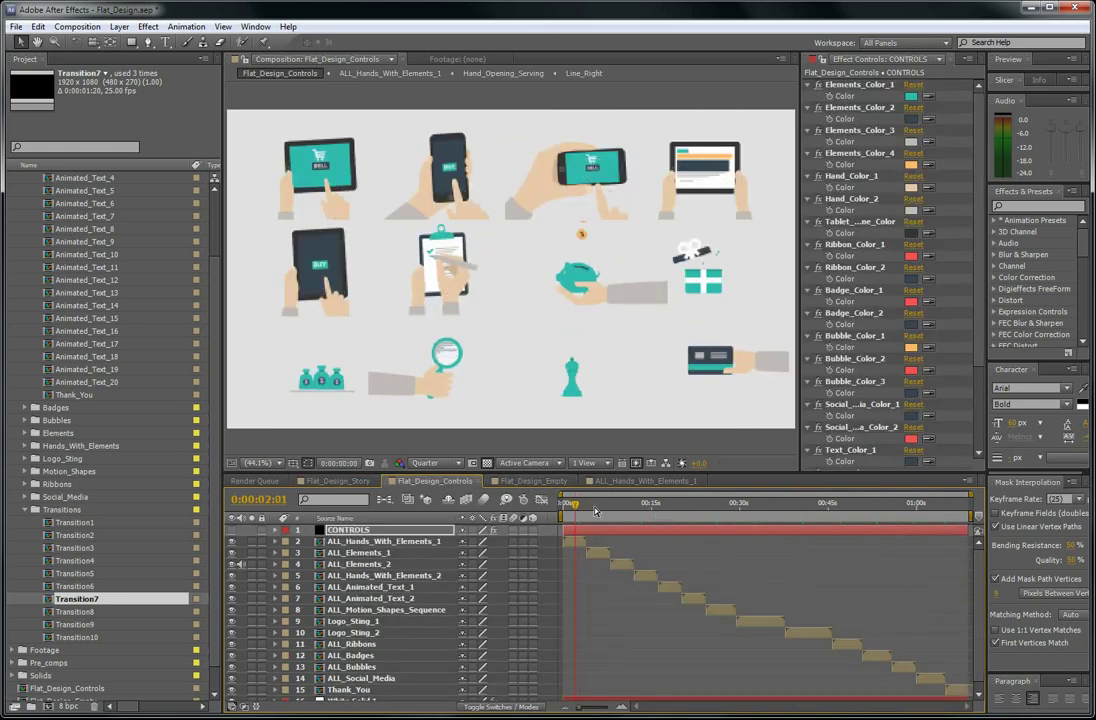
key("space")
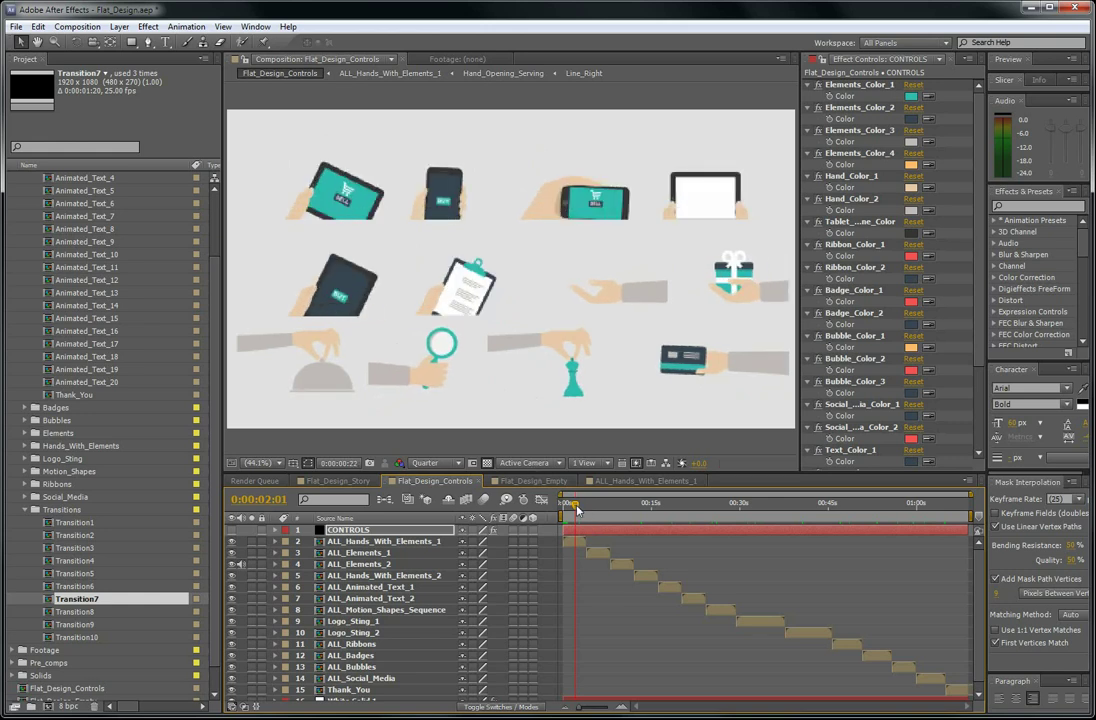
left_click(645, 503)
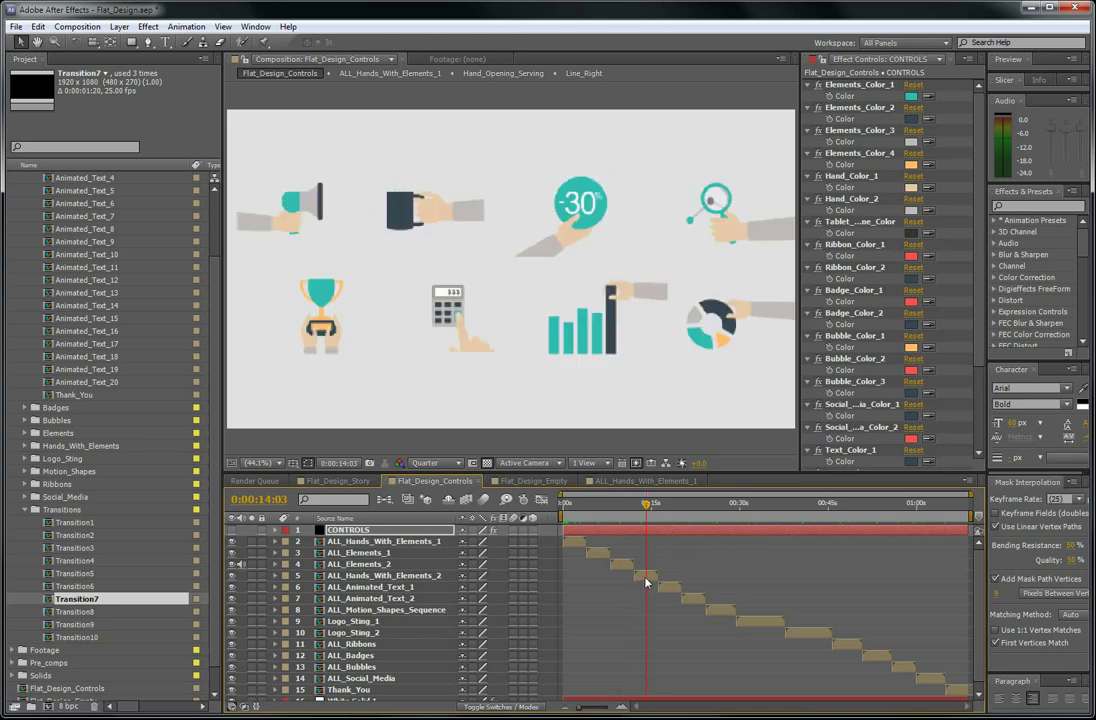
left_click(645, 578)
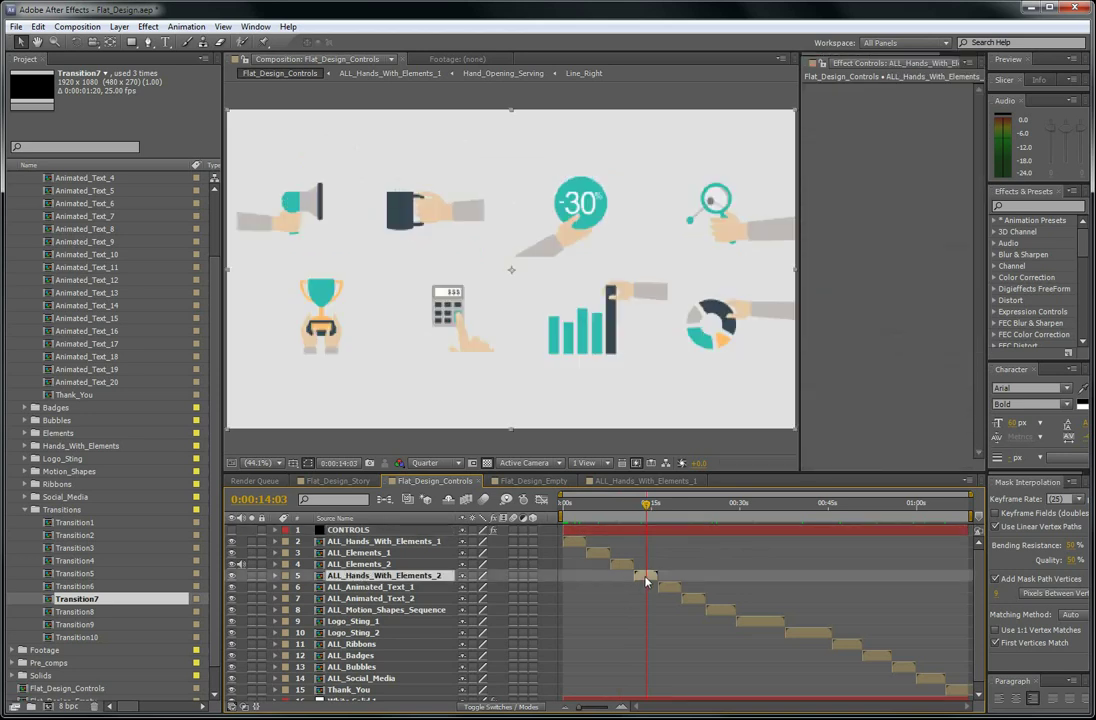